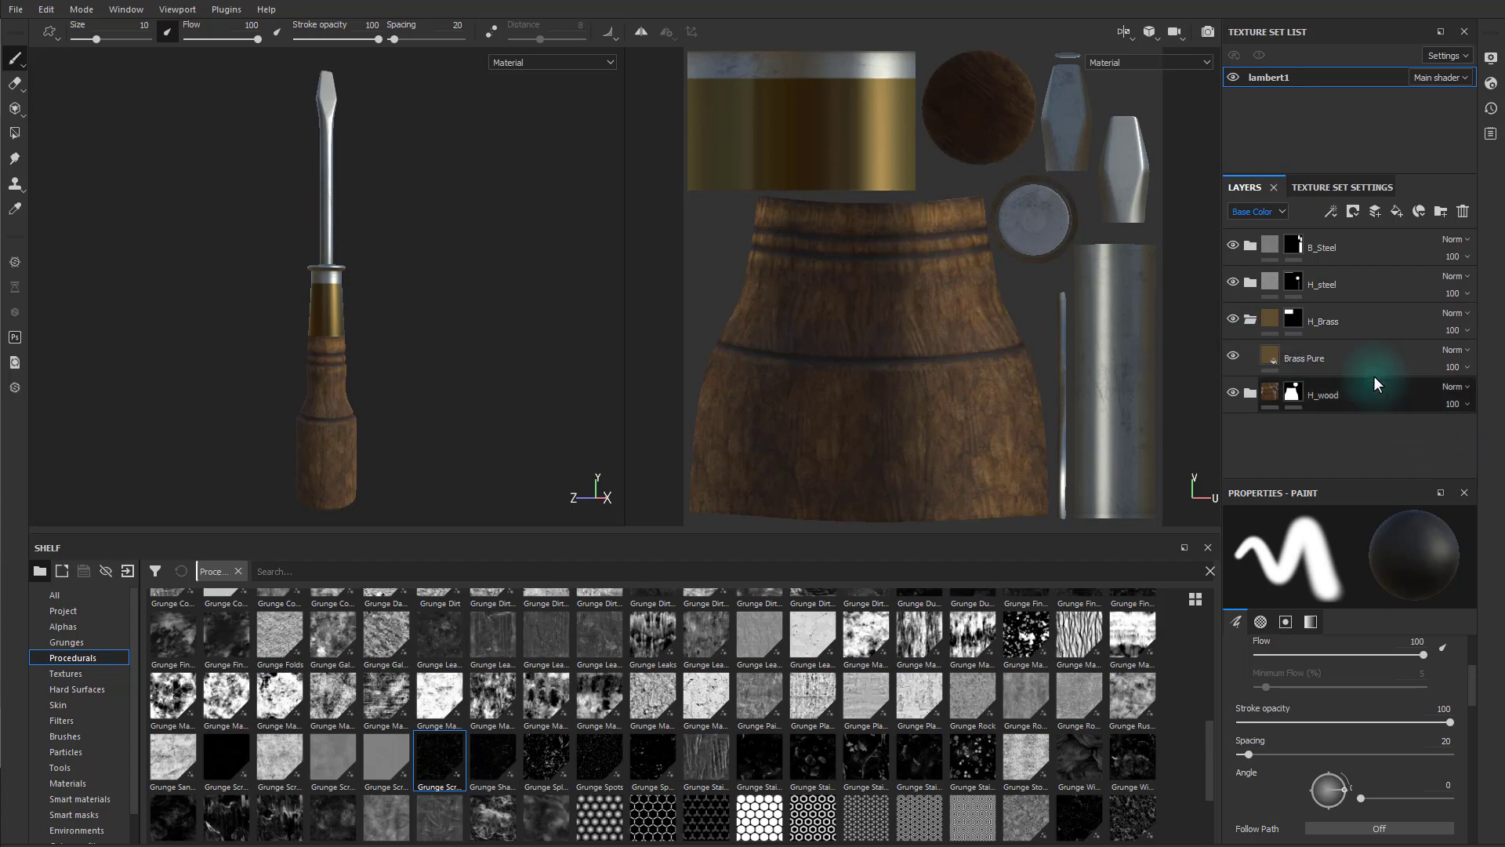
Select the Brass Pure layer and compare the model's brass ferrule with the reference photo of the handle.
{"action": "left_click", "coordinate": [1354, 356]}
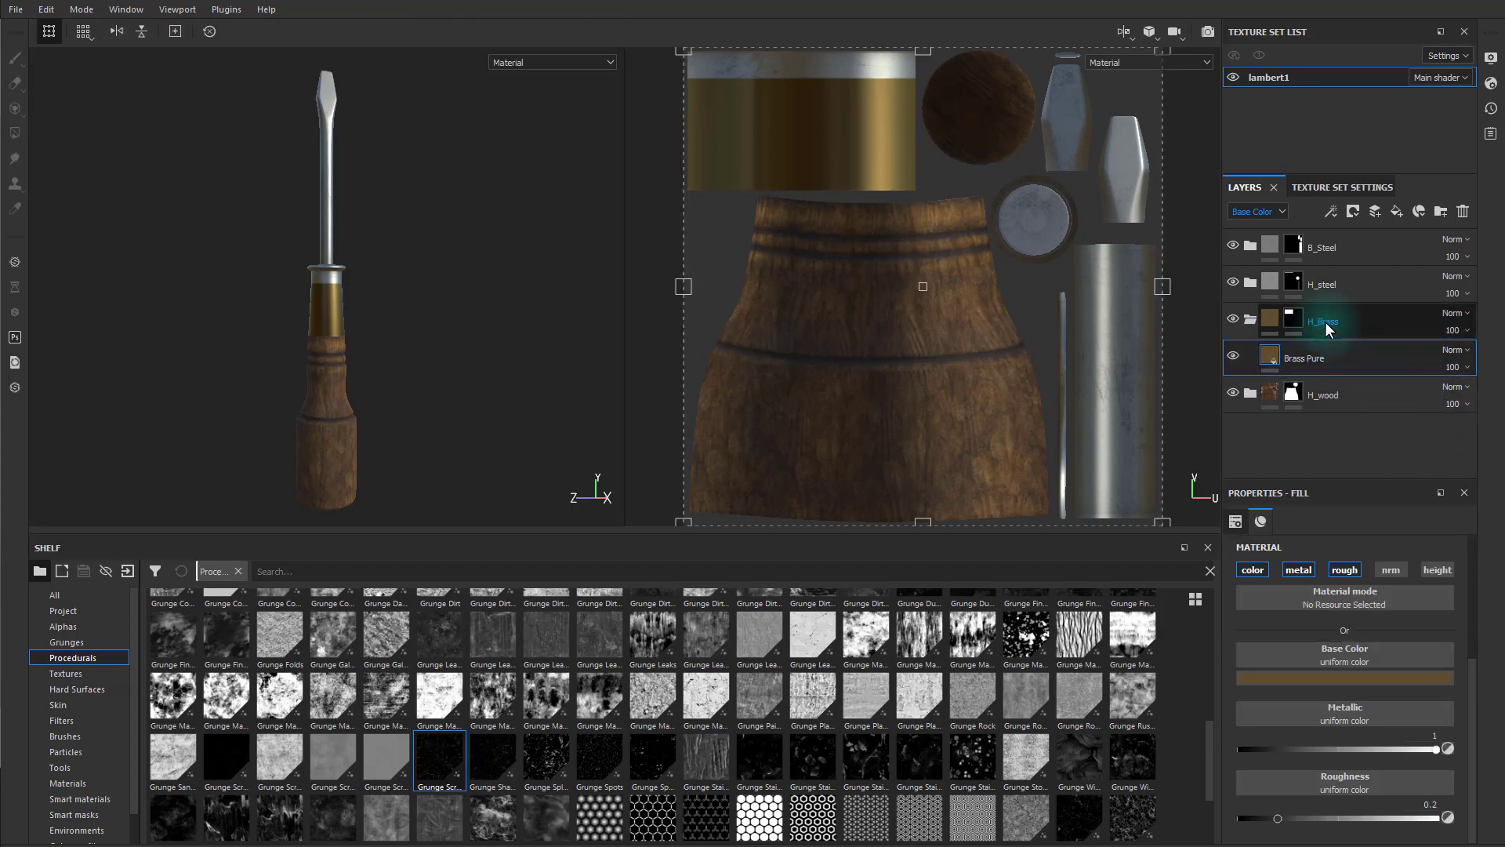
{"action": "right_click_drag", "start_coordinate": [549, 325], "coordinate": [566, 289], "text": "alt"}
{"action": "left_click_drag", "start_coordinate": [561, 375], "coordinate": [462, 321], "text": "alt"}
{"action": "key", "text": "alt+Tab"}
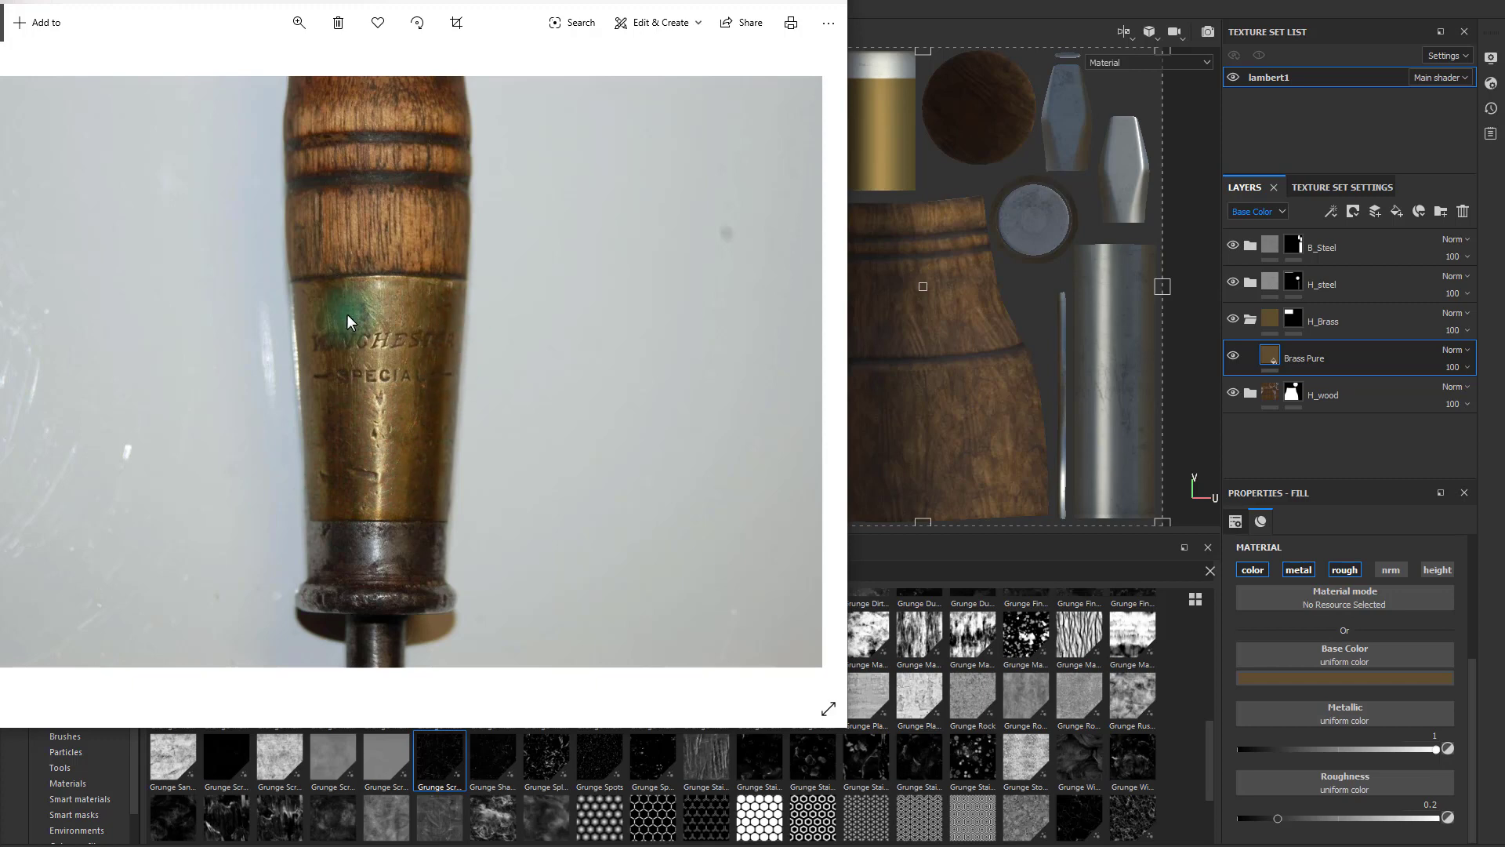
{"action": "left_click_drag", "start_coordinate": [506, 6], "coordinate": [2, 10]}
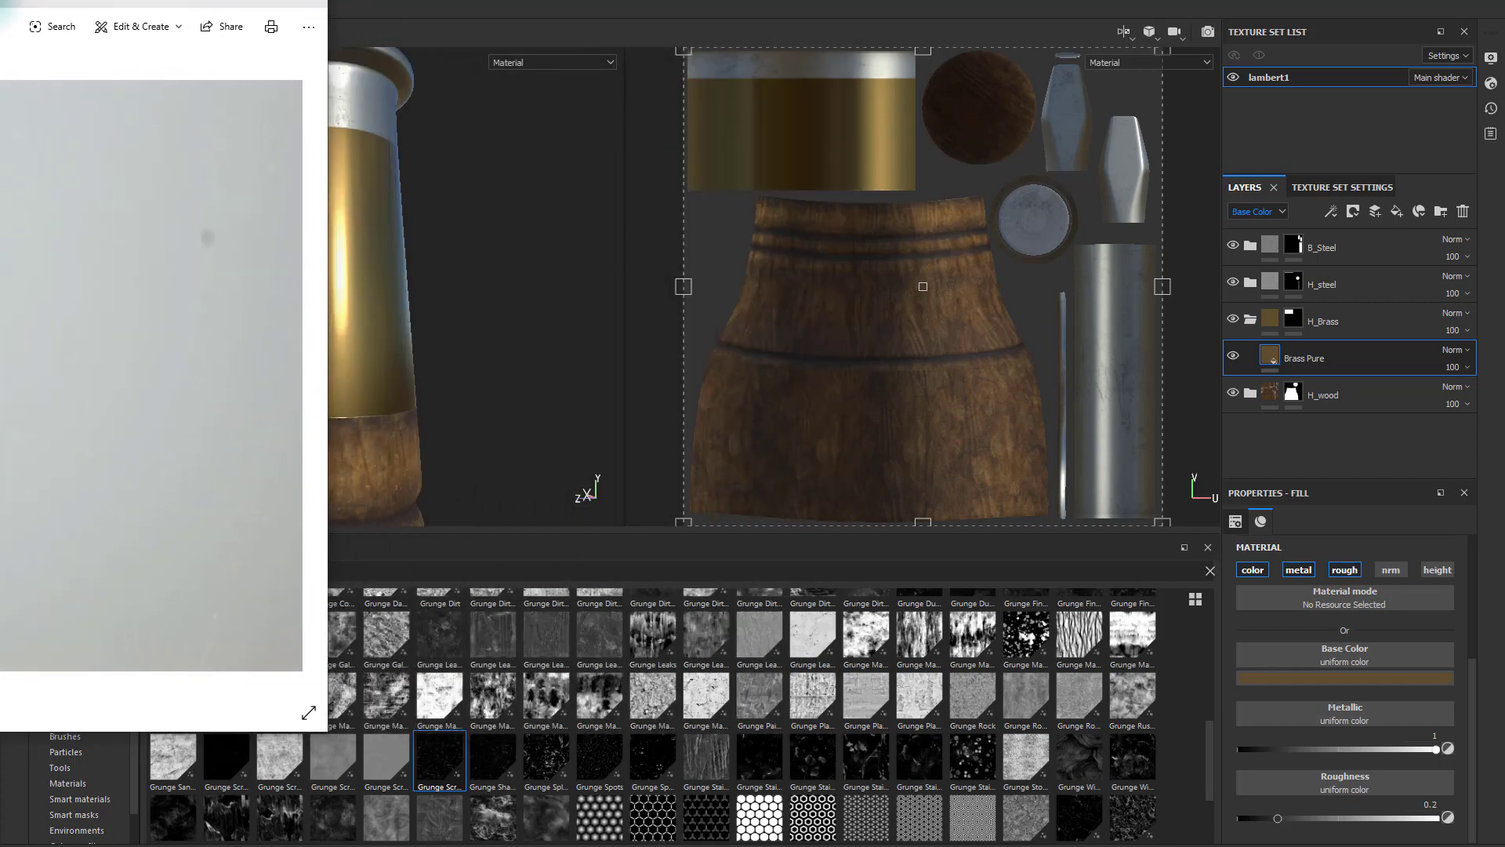
{"action": "left_click", "coordinate": [419, 16]}
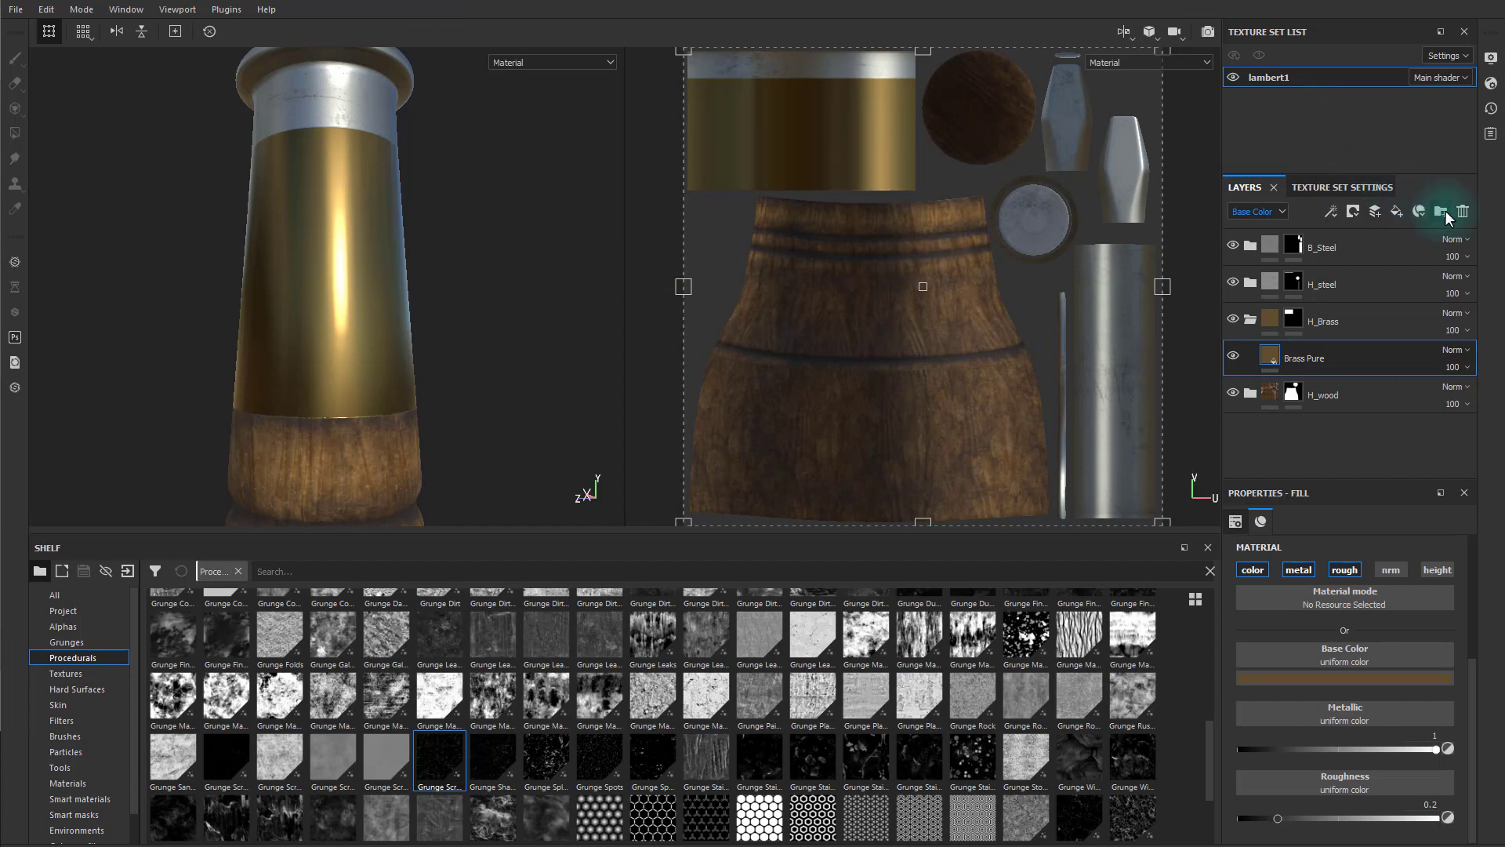
Add a fill layer above Brass Pure in the H_Brass folder with only the roughness channel enabled.
{"action": "left_click", "coordinate": [1392, 210]}
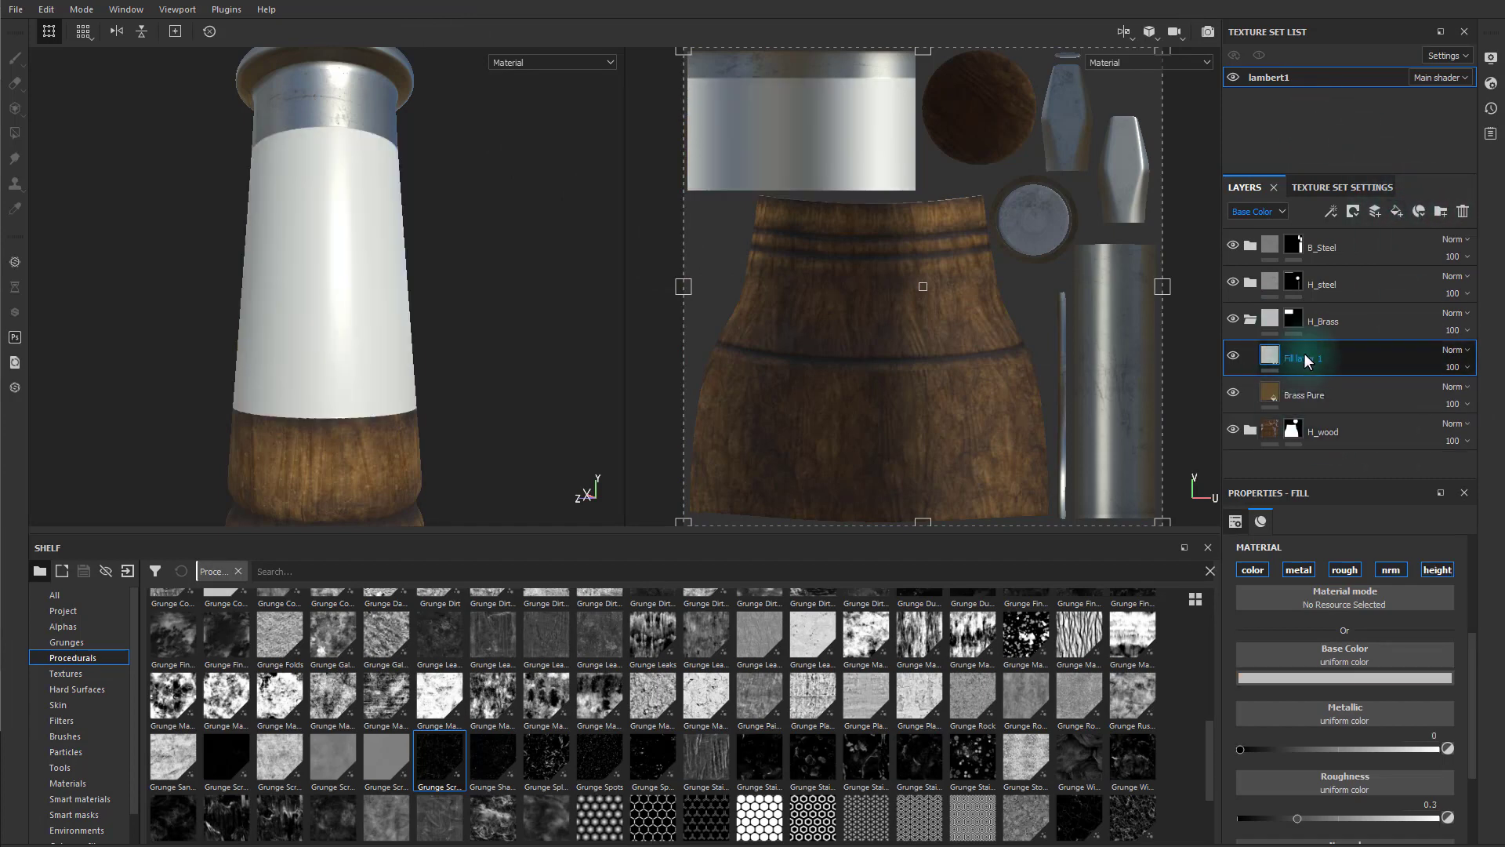
{"action": "left_click", "coordinate": [1393, 570]}
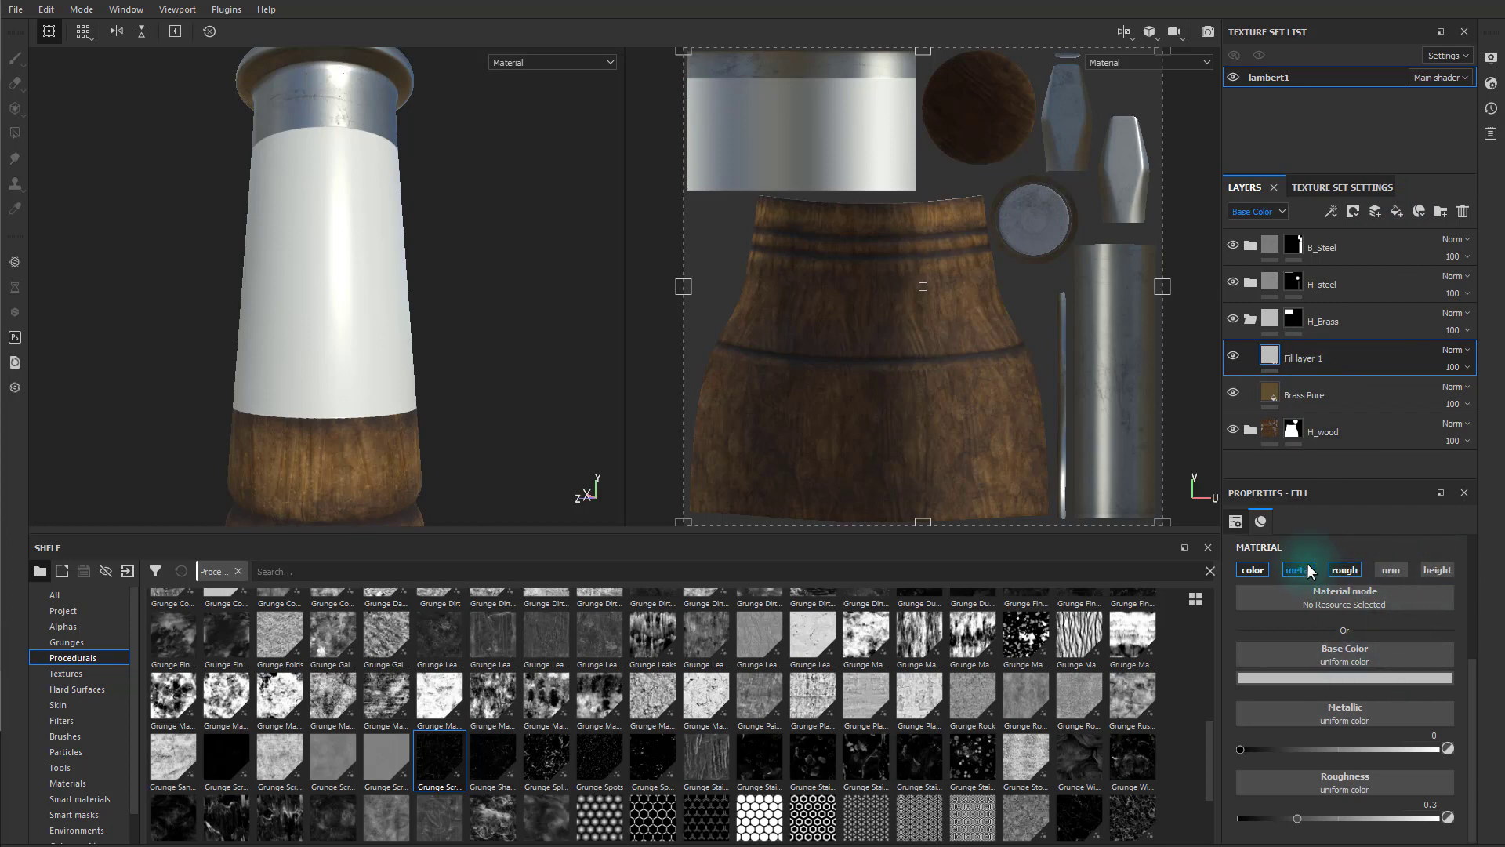
{"action": "left_click", "coordinate": [1252, 570]}
{"action": "left_click", "coordinate": [1298, 569]}
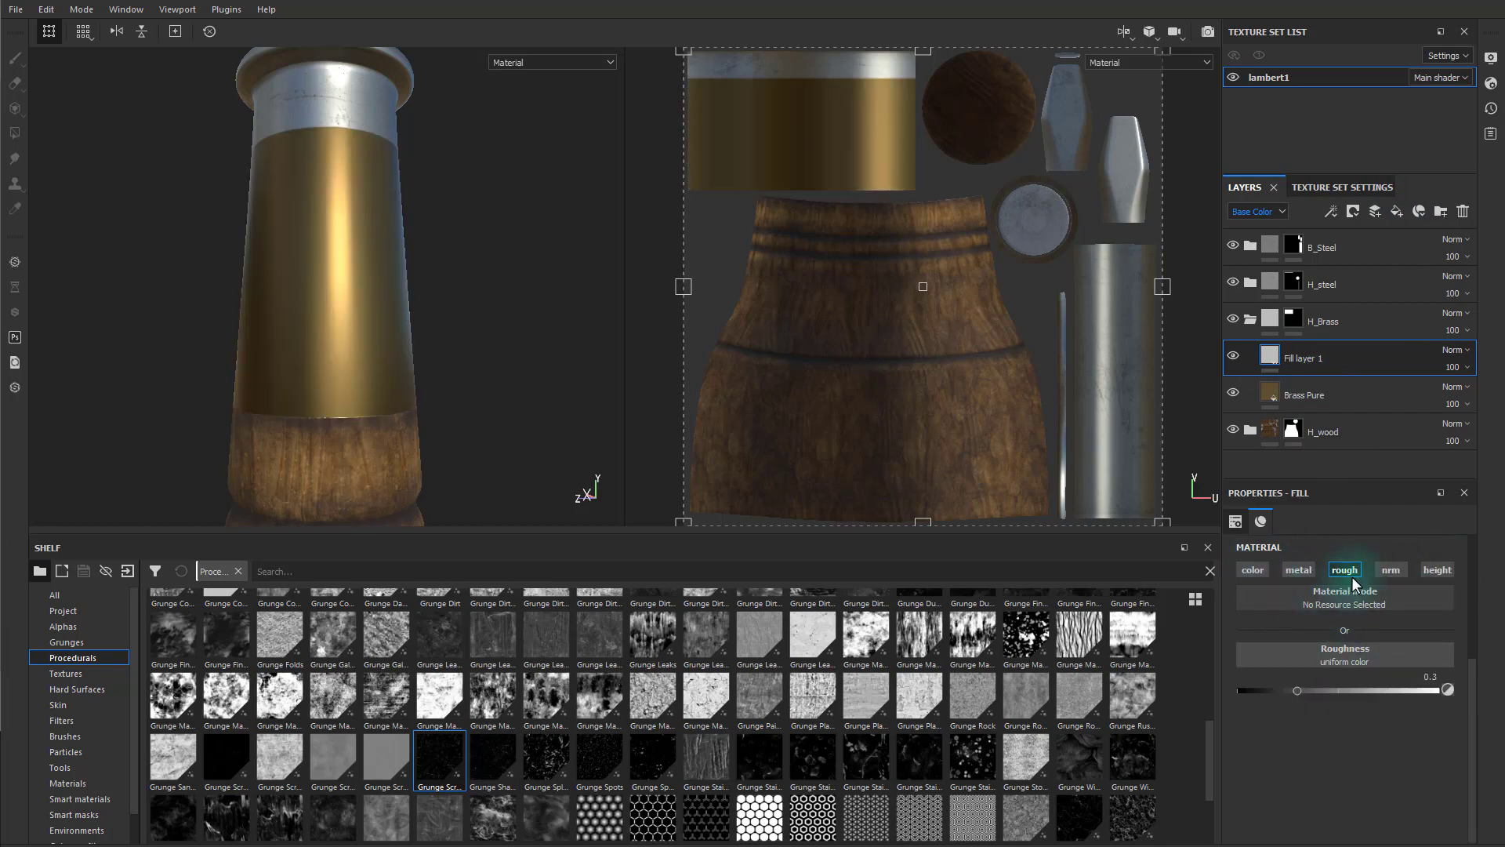
Search the roughness resources for grunge scratches and assign Grunge Scratches Dirty to the new fill layer.
{"action": "left_click", "coordinate": [1324, 649]}
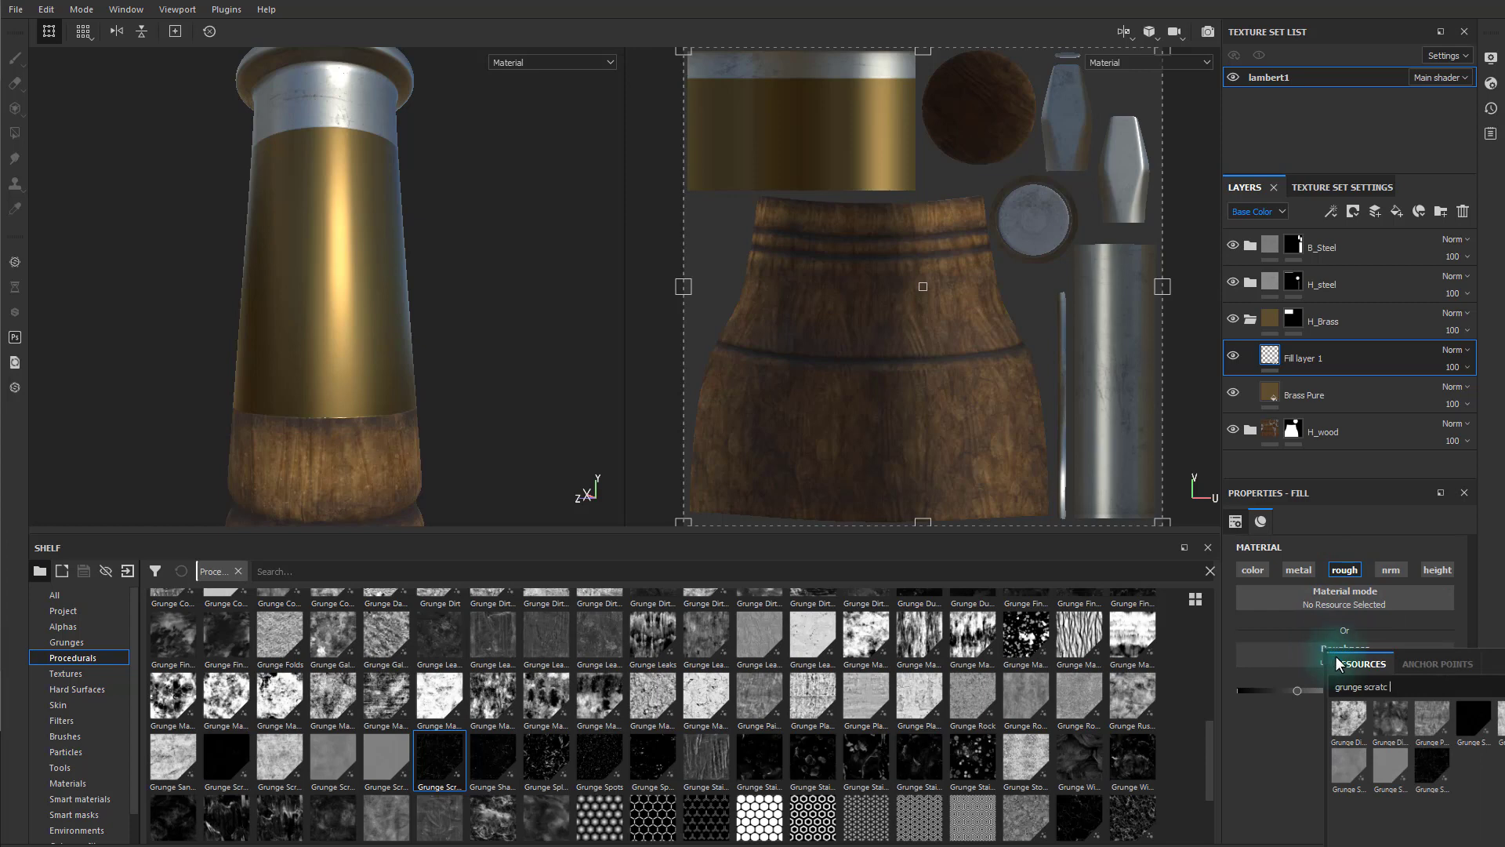
{"action": "left_click", "coordinate": [1360, 688]}
{"action": "mouse_move", "coordinate": [1390, 731]}
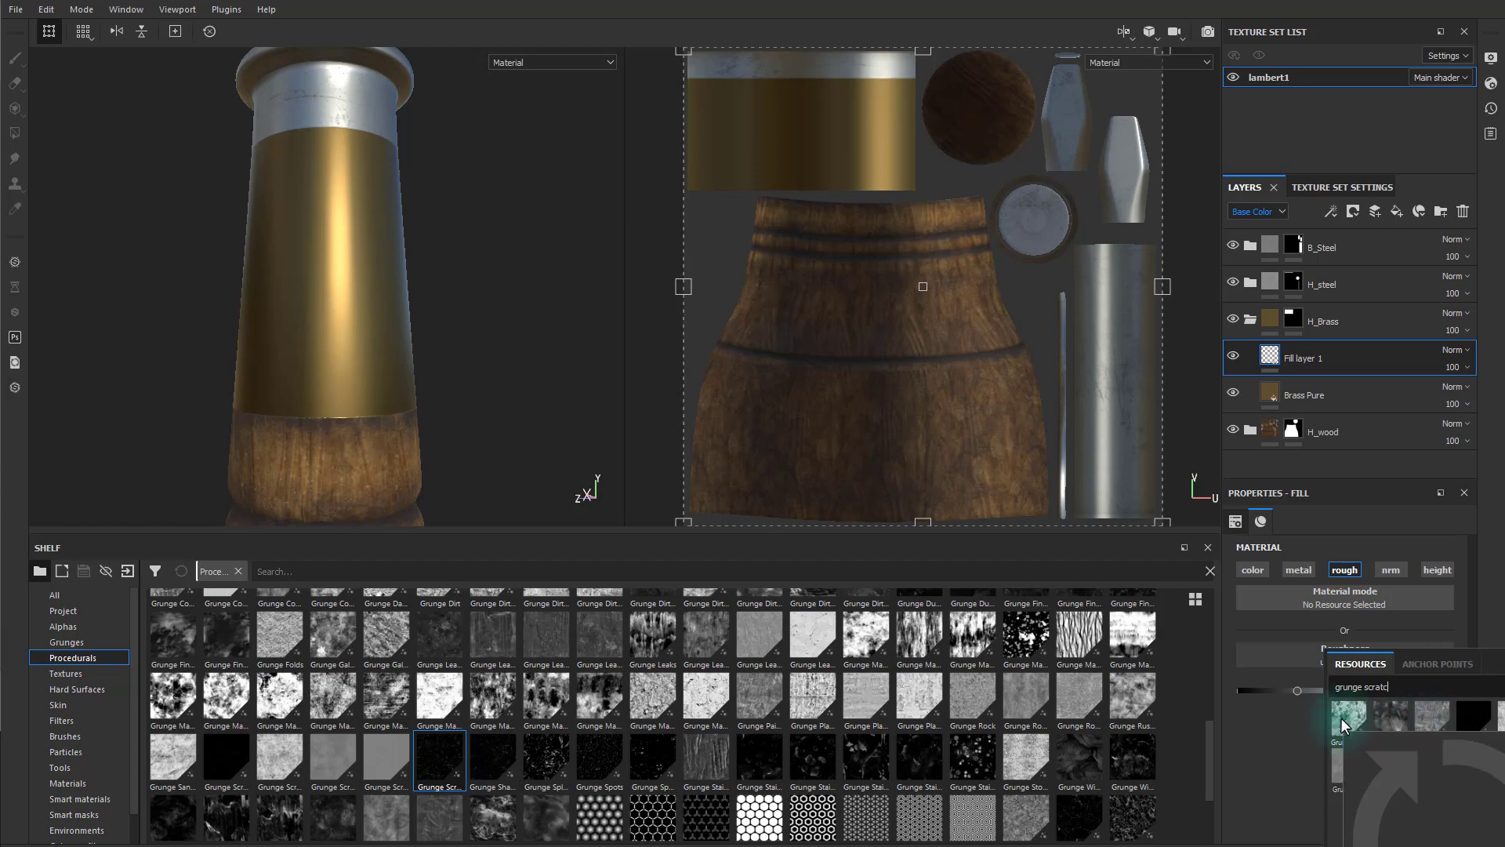
{"action": "mouse_move", "coordinate": [1339, 764]}
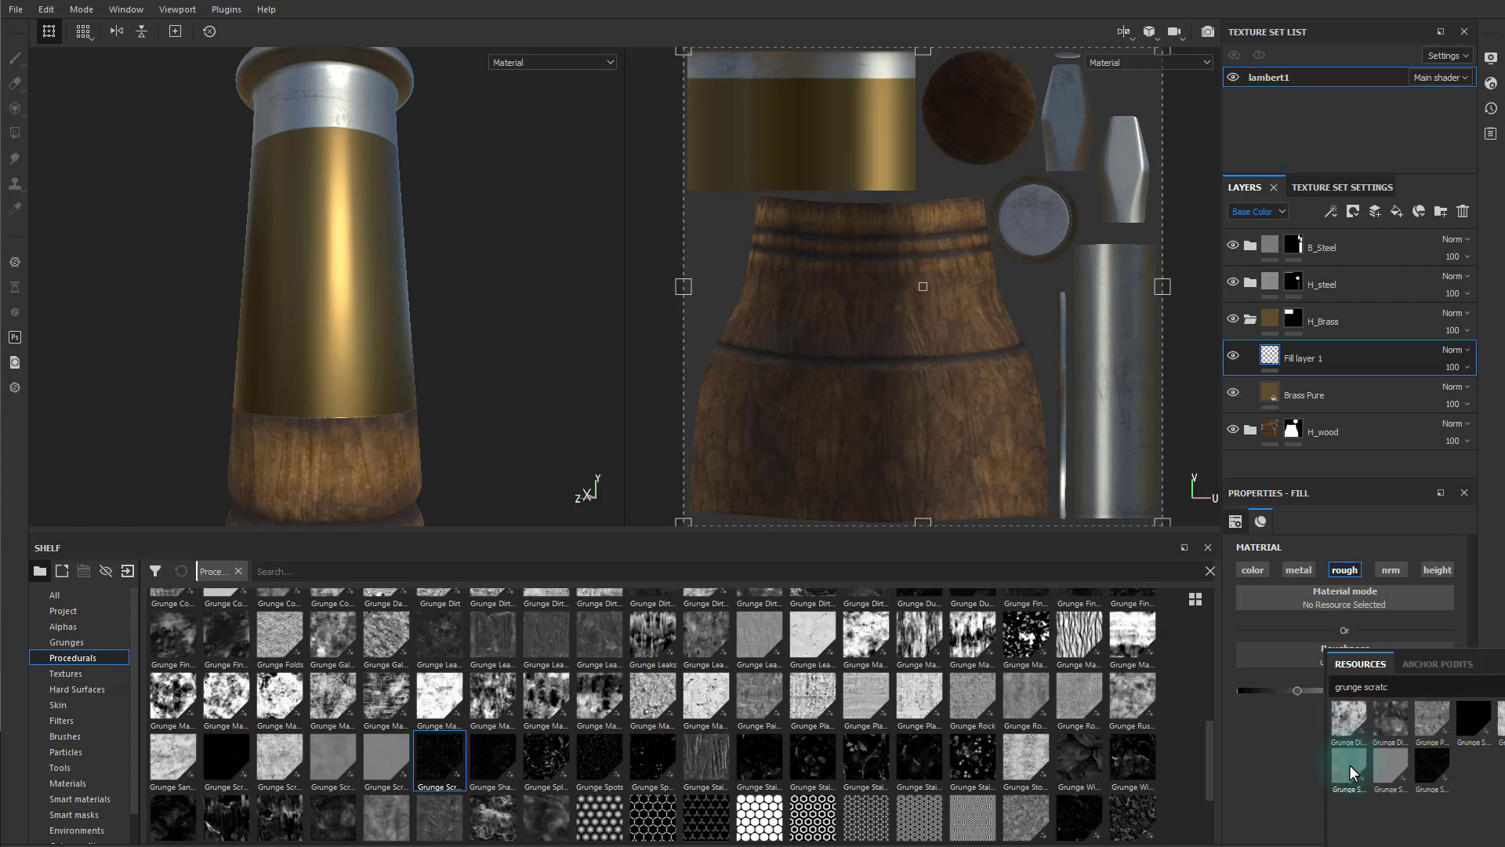
{"action": "left_click", "coordinate": [1348, 764]}
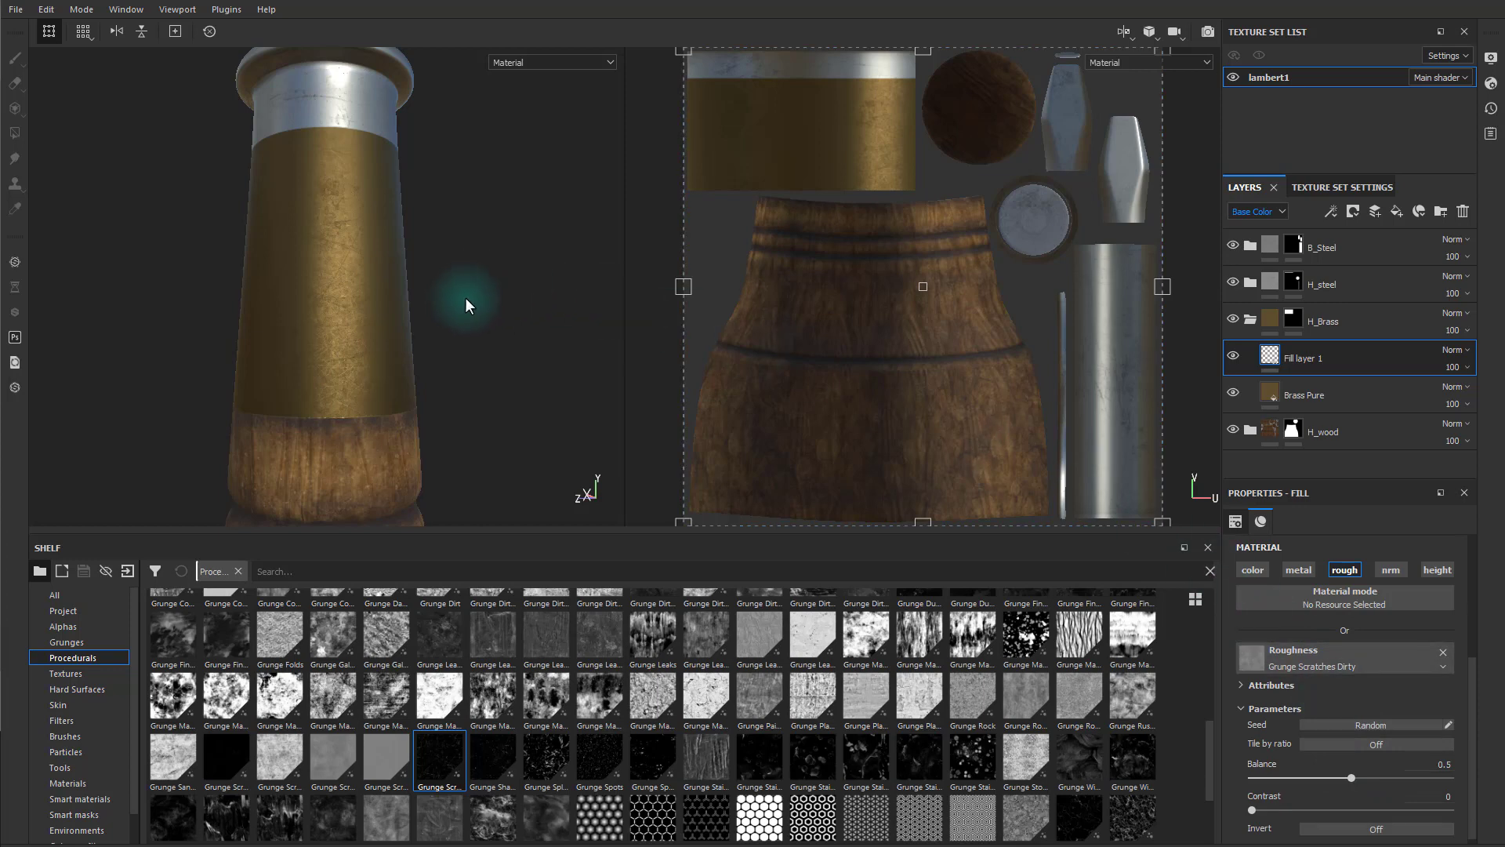
Change the roughness fill layer's projection to Tri-planar projection.
{"action": "left_click_drag", "start_coordinate": [464, 298], "coordinate": [253, 285], "text": "alt"}
{"action": "right_click_drag", "start_coordinate": [252, 285], "coordinate": [811, 383], "text": "alt"}
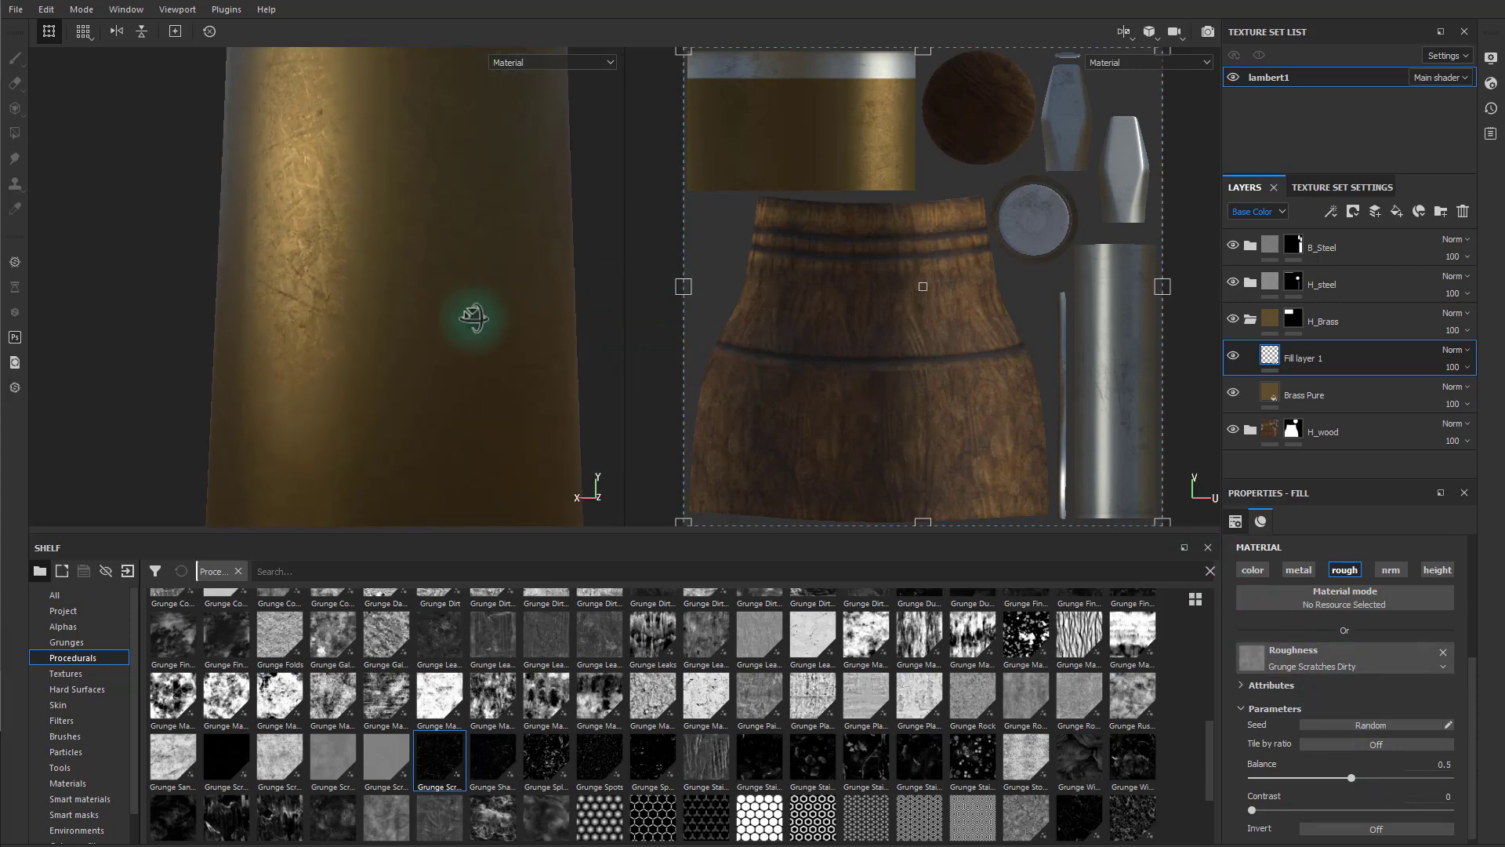
{"action": "left_click_drag", "start_coordinate": [473, 317], "coordinate": [561, 354], "text": "alt"}
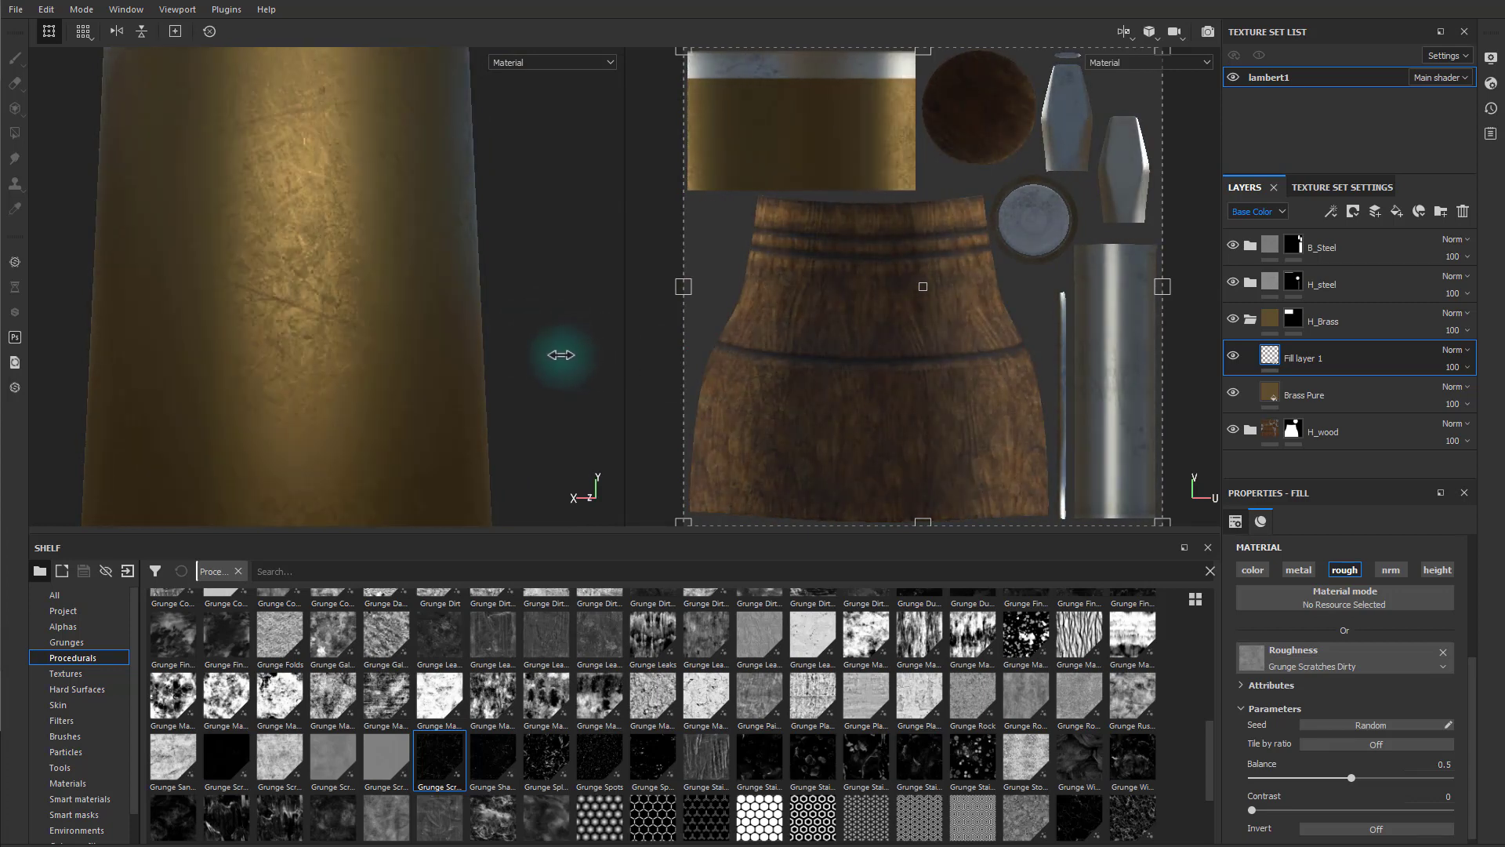
{"action": "mouse_move", "coordinate": [561, 354]}
{"action": "right_mouse_down", "text": "shift"}
{"action": "mouse_move", "coordinate": [494, 350]}
{"action": "mouse_move", "coordinate": [595, 349]}
{"action": "mouse_move", "coordinate": [558, 359]}
{"action": "right_mouse_up", "text": "shift"}
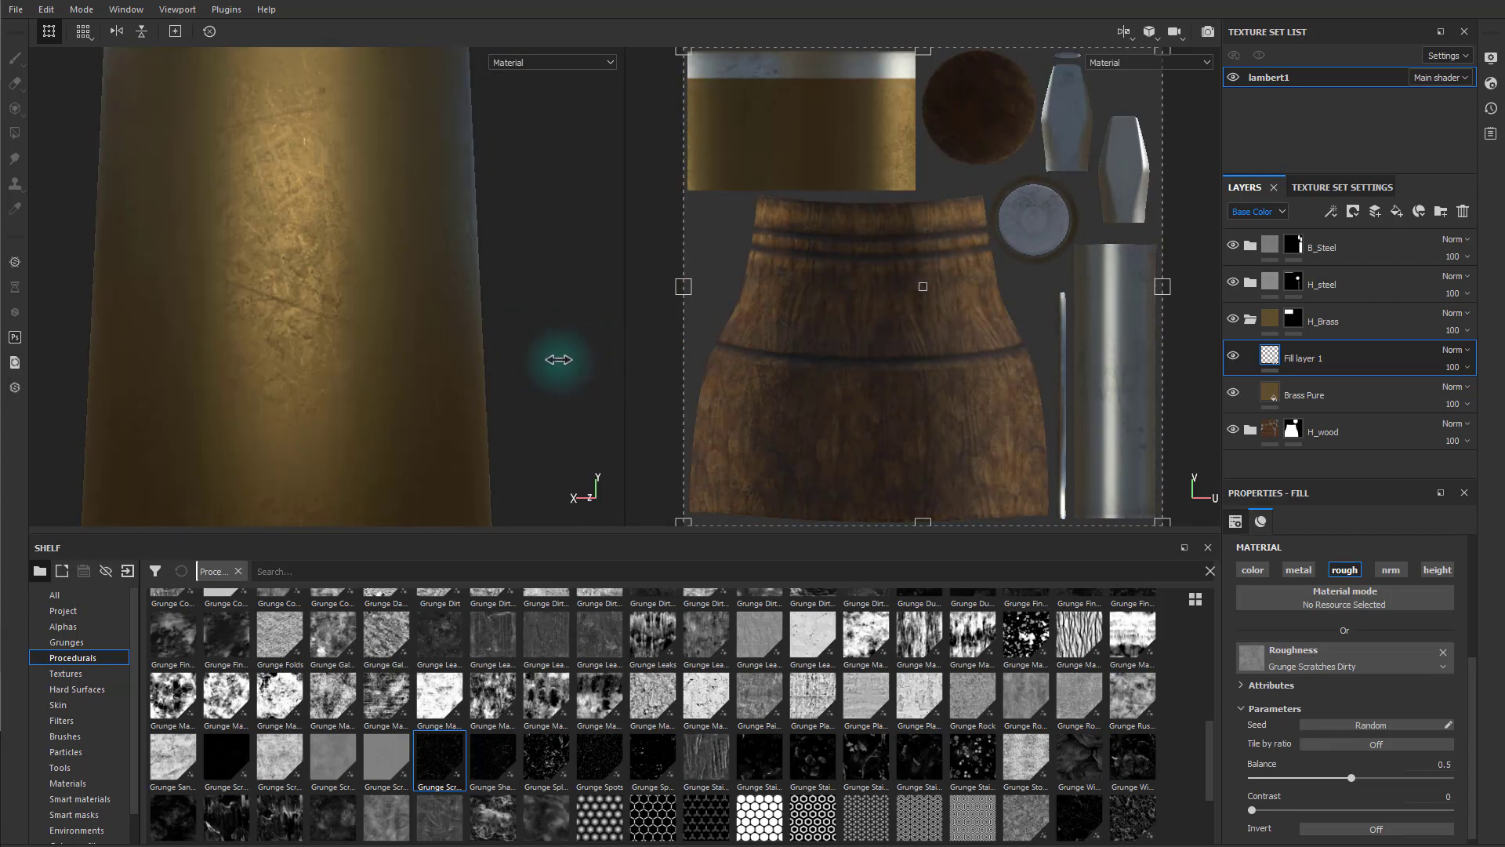
{"action": "scroll", "coordinate": [1362, 727], "scroll_direction": "up", "scroll_amount": 5}
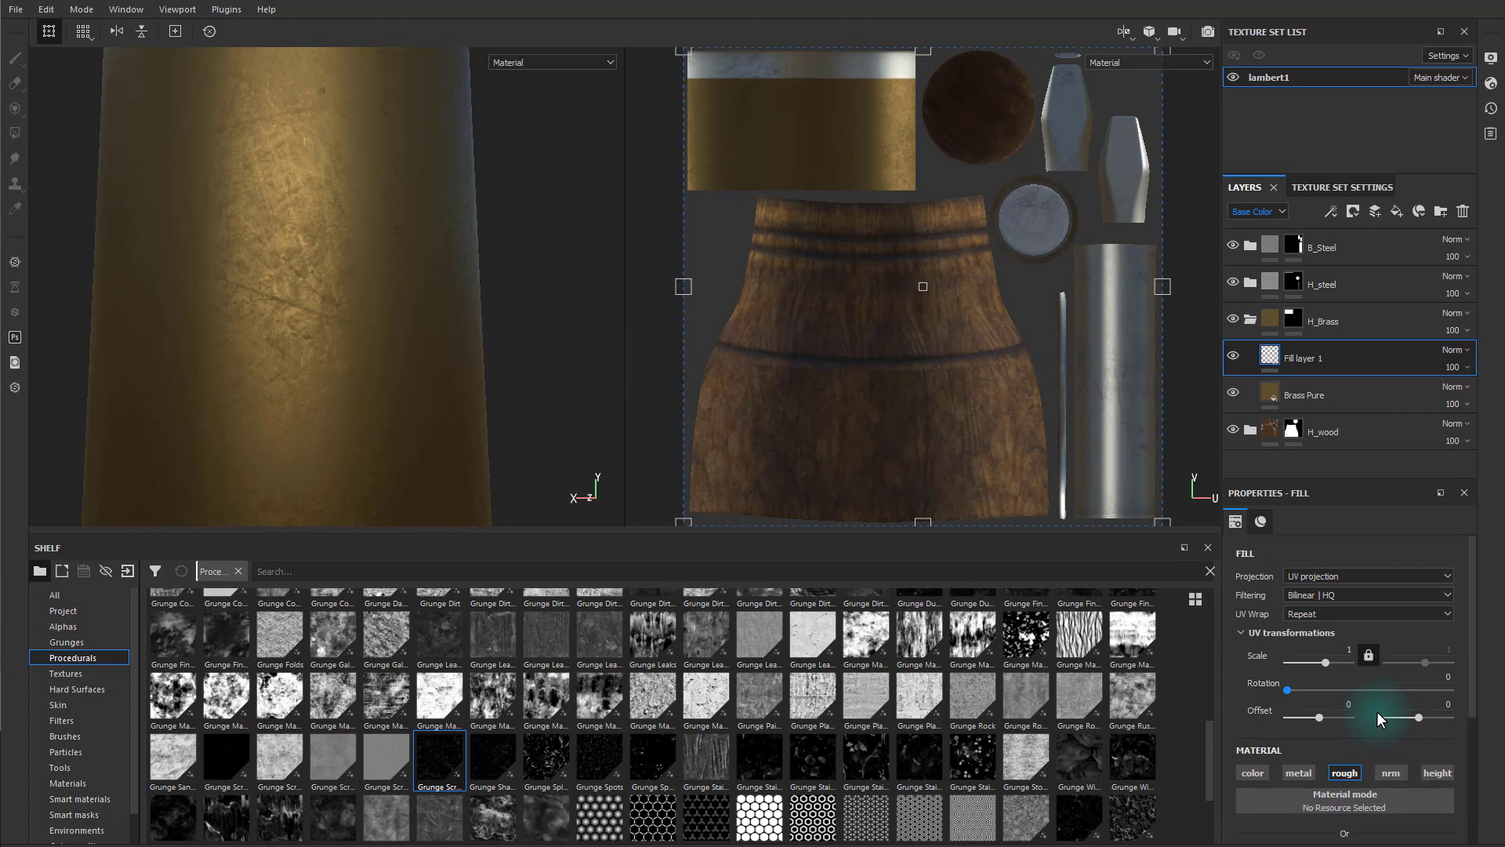
{"action": "left_click_drag", "start_coordinate": [537, 283], "coordinate": [511, 305], "text": "alt"}
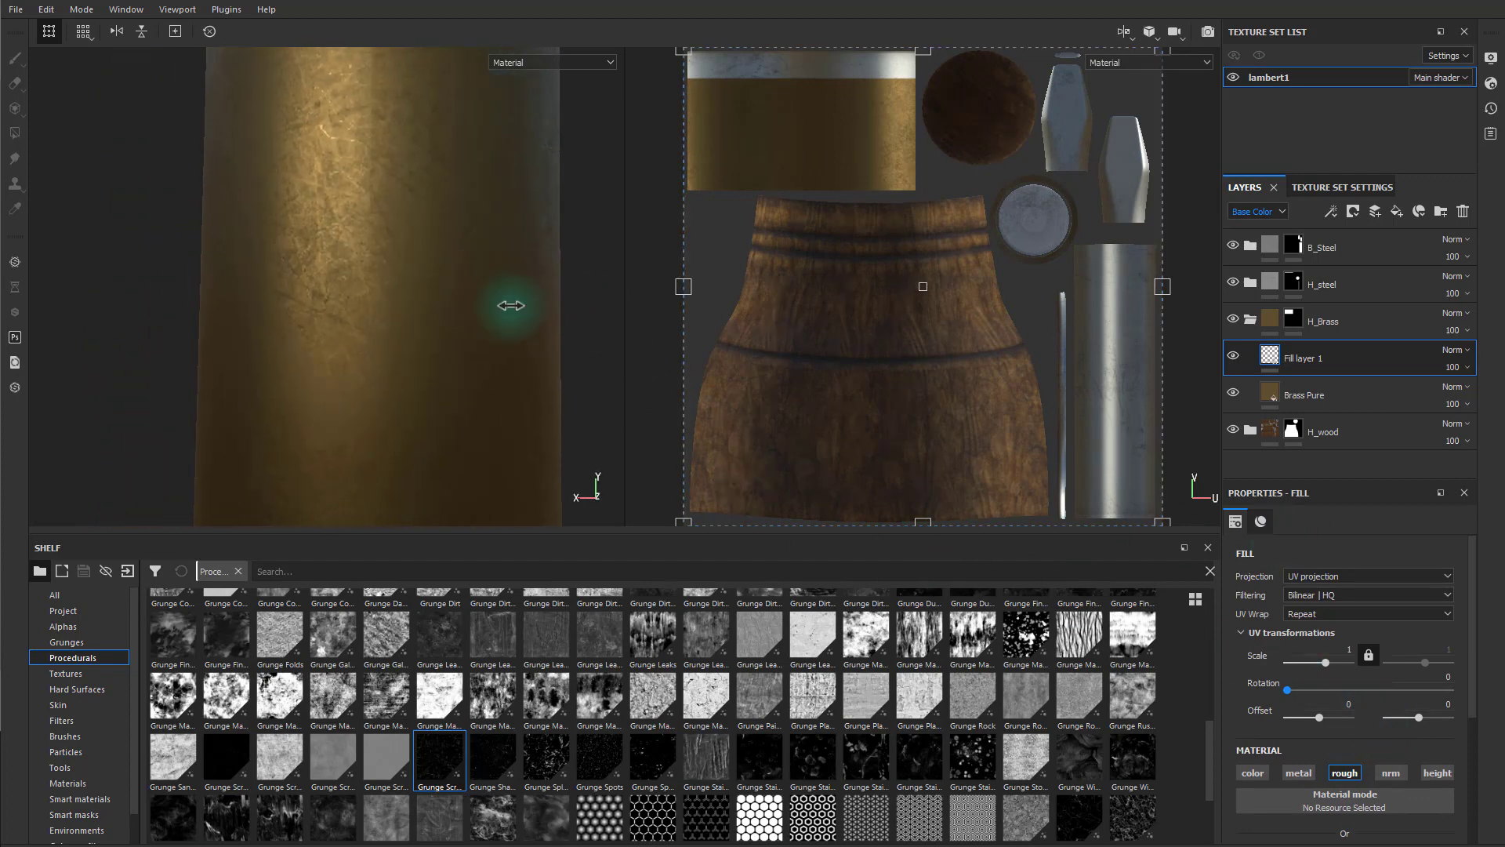
{"action": "right_click_drag", "start_coordinate": [511, 305], "coordinate": [407, 134], "text": "shift"}
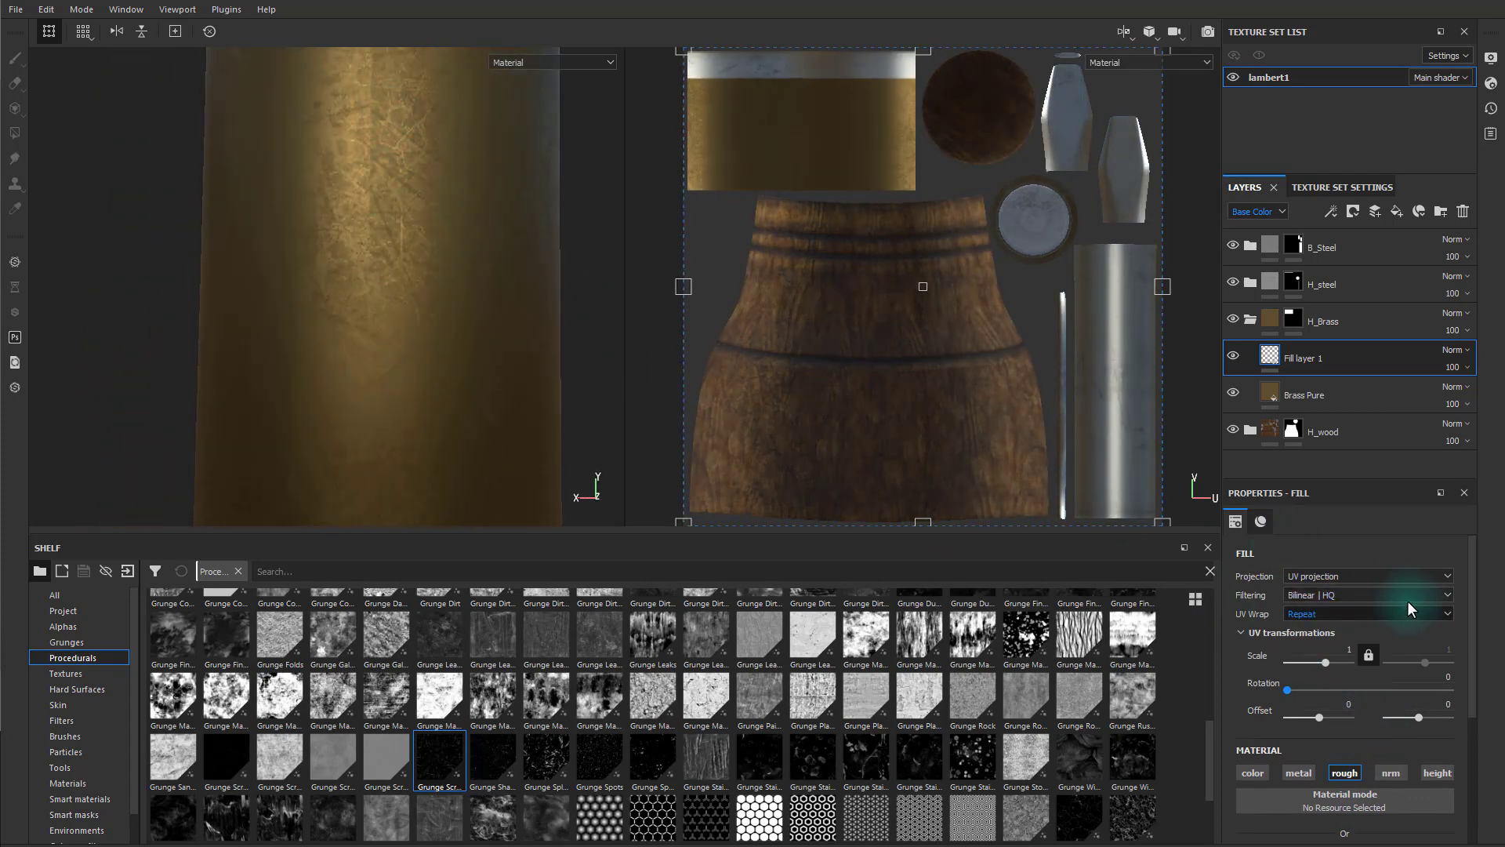
{"action": "left_click", "coordinate": [1328, 574]}
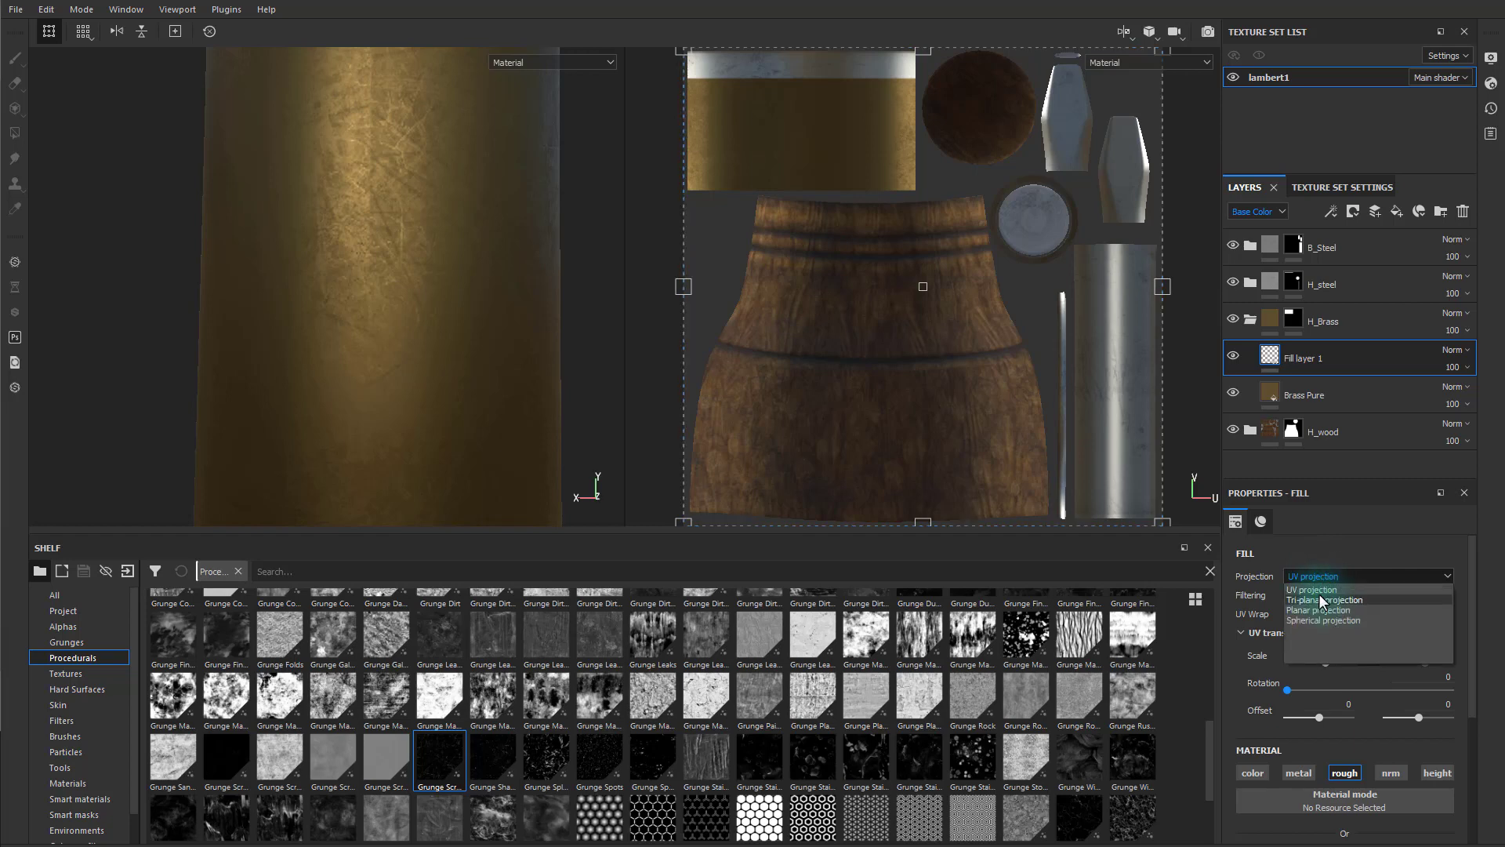
{"action": "left_click", "coordinate": [1320, 599]}
Set the Balance of the Grunge Scratches Dirty roughness map to 0.42.
{"action": "right_click_drag", "start_coordinate": [521, 302], "coordinate": [251, 313], "text": "alt"}
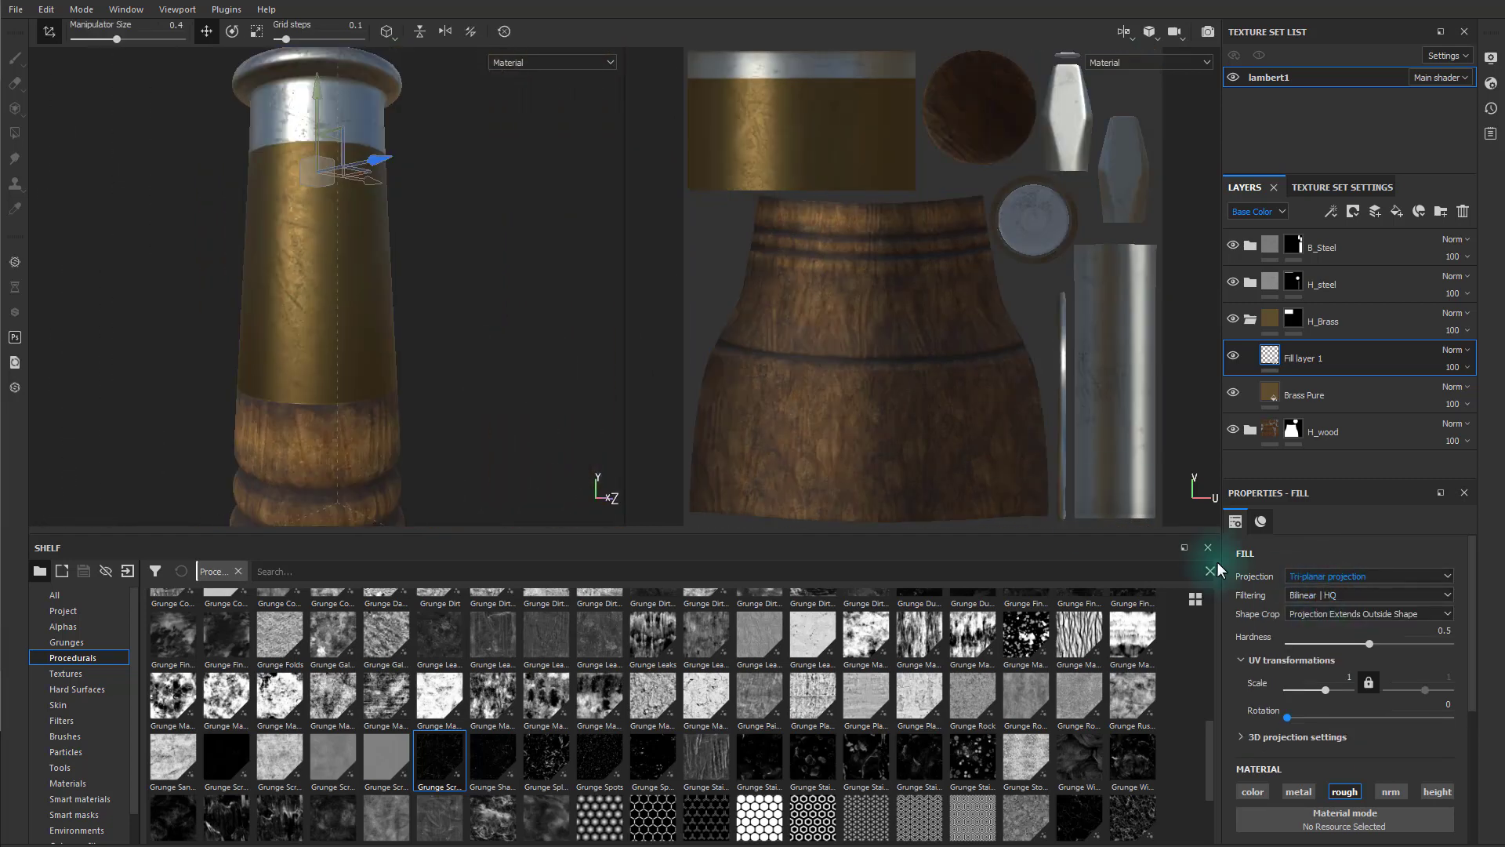
{"action": "right_click_drag", "start_coordinate": [463, 369], "coordinate": [591, 397], "text": "alt"}
{"action": "left_click_drag", "start_coordinate": [591, 397], "coordinate": [514, 365], "text": "alt"}
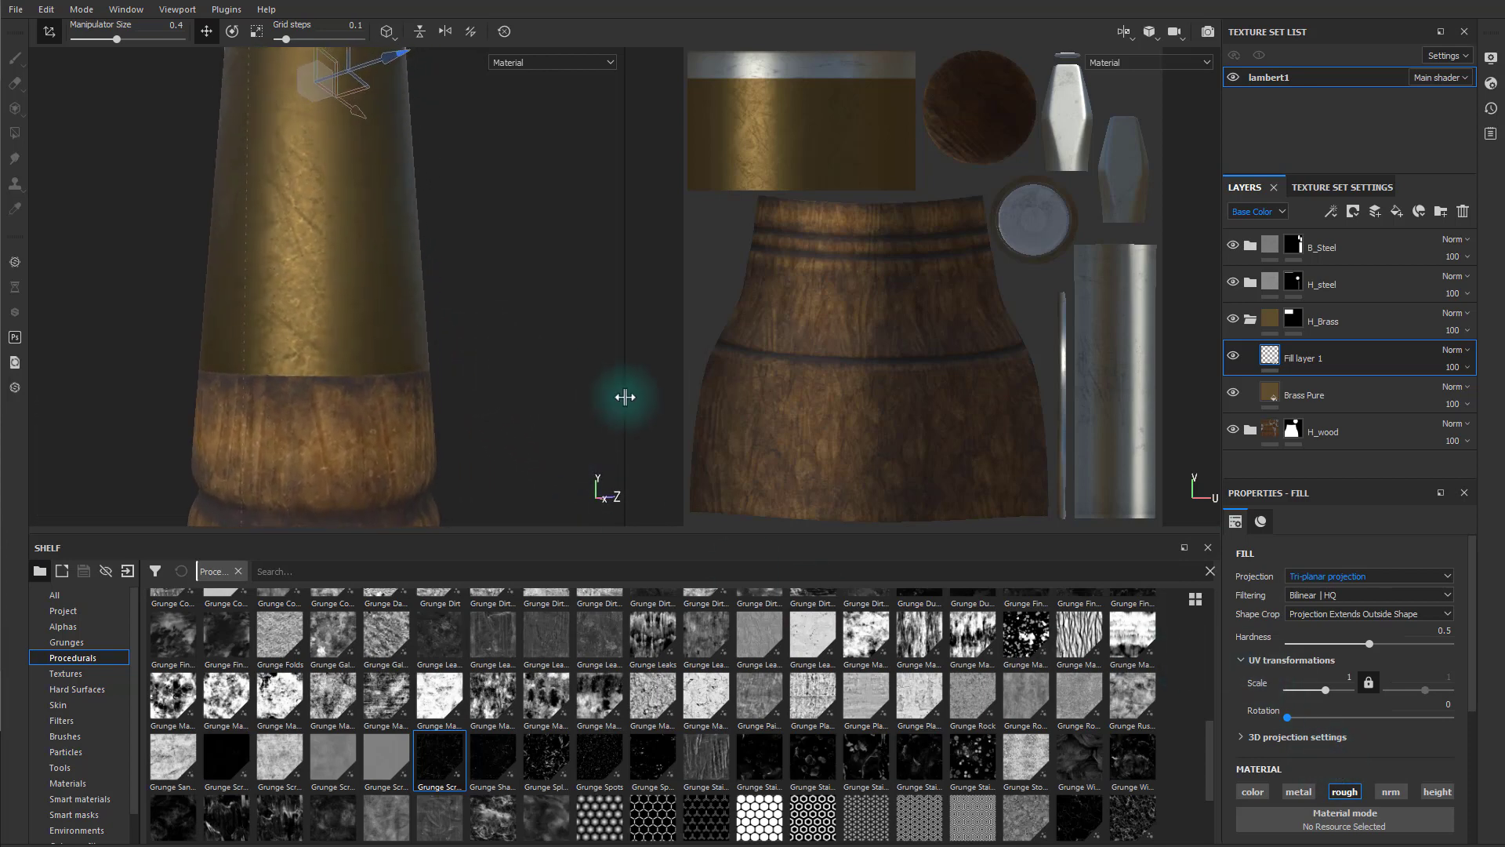
{"action": "scroll", "coordinate": [1384, 696], "scroll_direction": "down", "scroll_amount": 1}
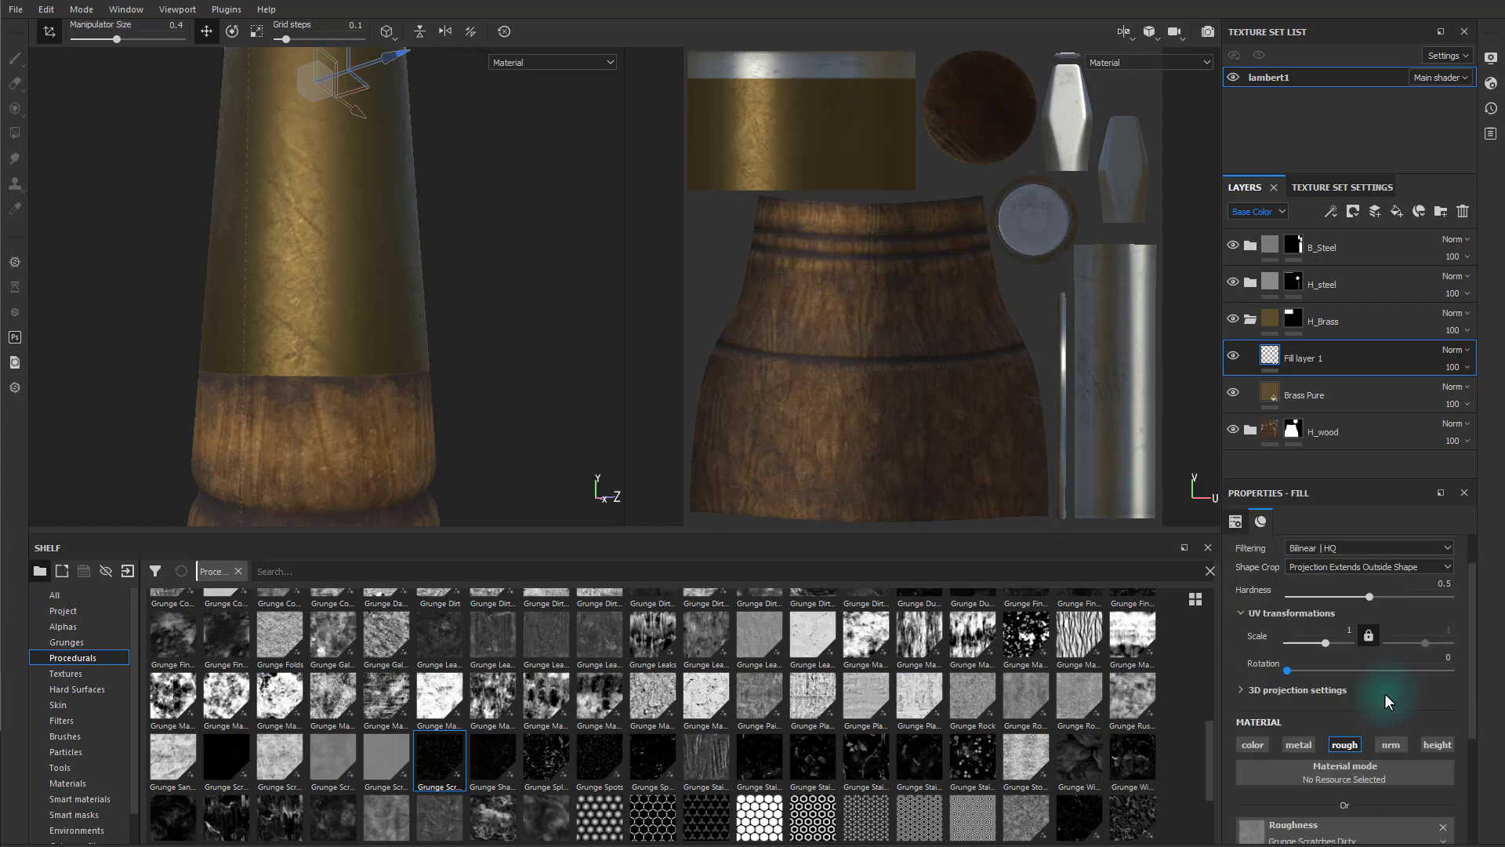
{"action": "scroll", "coordinate": [1384, 693], "scroll_direction": "down", "scroll_amount": 4}
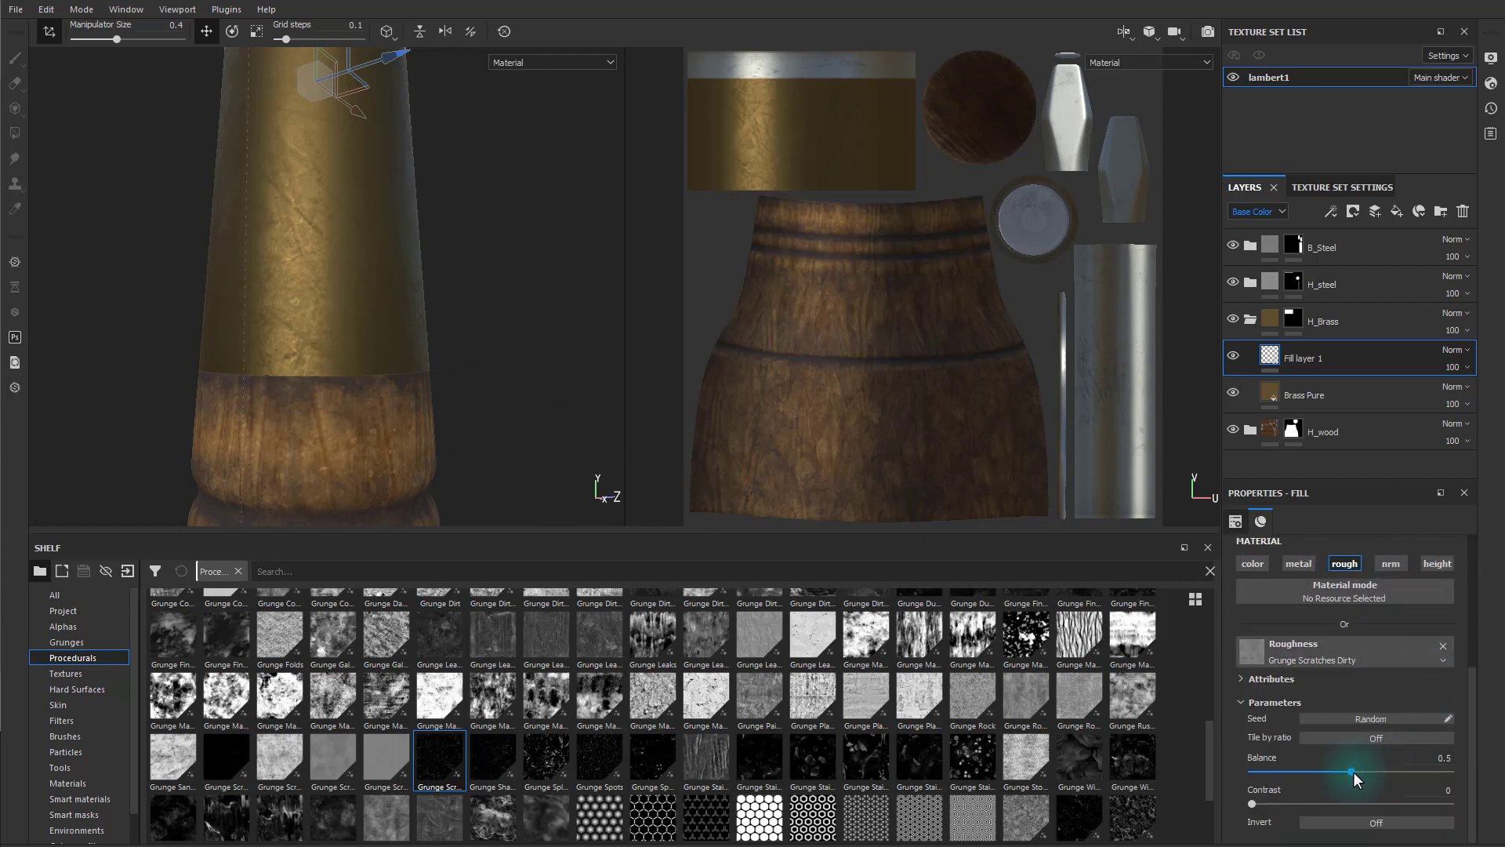
{"action": "mouse_move", "coordinate": [1353, 771]}
{"action": "left_mouse_down"}
{"action": "mouse_move", "coordinate": [1306, 773]}
{"action": "mouse_move", "coordinate": [1420, 776]}
{"action": "mouse_move", "coordinate": [1335, 774]}
{"action": "left_mouse_up"}
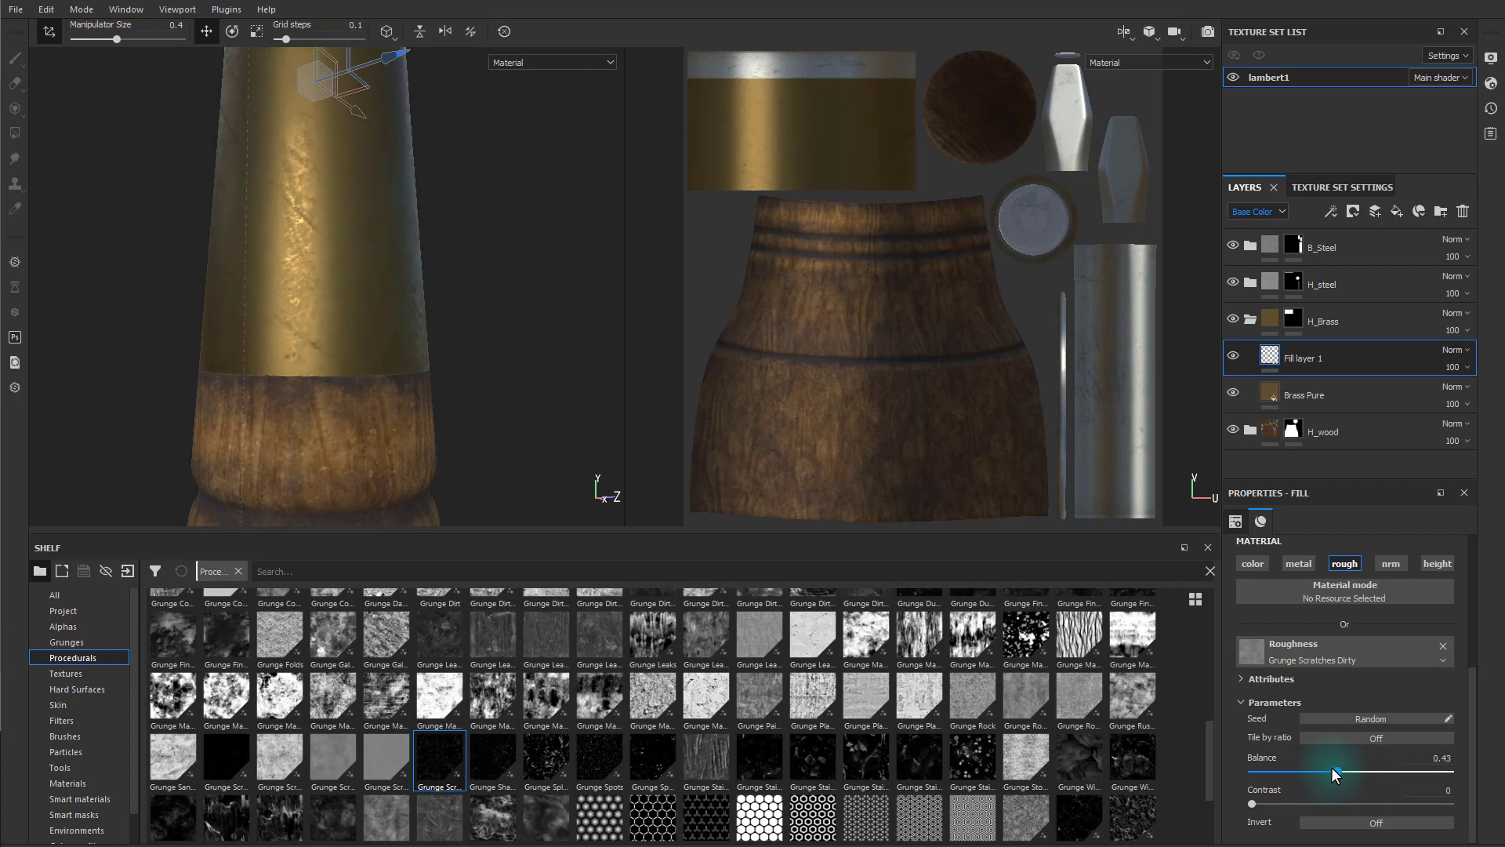
{"action": "left_click_drag", "start_coordinate": [483, 289], "coordinate": [552, 396], "text": "alt"}
{"action": "middle_click_drag", "start_coordinate": [552, 396], "coordinate": [555, 327], "text": "alt"}
{"action": "mouse_move", "coordinate": [555, 327]}
{"action": "right_mouse_down", "text": "shift"}
{"action": "mouse_move", "coordinate": [511, 326]}
{"action": "mouse_move", "coordinate": [574, 350]}
{"action": "right_mouse_up", "text": "shift"}
{"action": "left_click_drag", "start_coordinate": [574, 349], "coordinate": [538, 345], "text": "alt"}
{"action": "mouse_move", "coordinate": [1337, 771]}
{"action": "left_mouse_down"}
{"action": "mouse_move", "coordinate": [1353, 770]}
{"action": "mouse_move", "coordinate": [1334, 772]}
{"action": "left_mouse_up"}
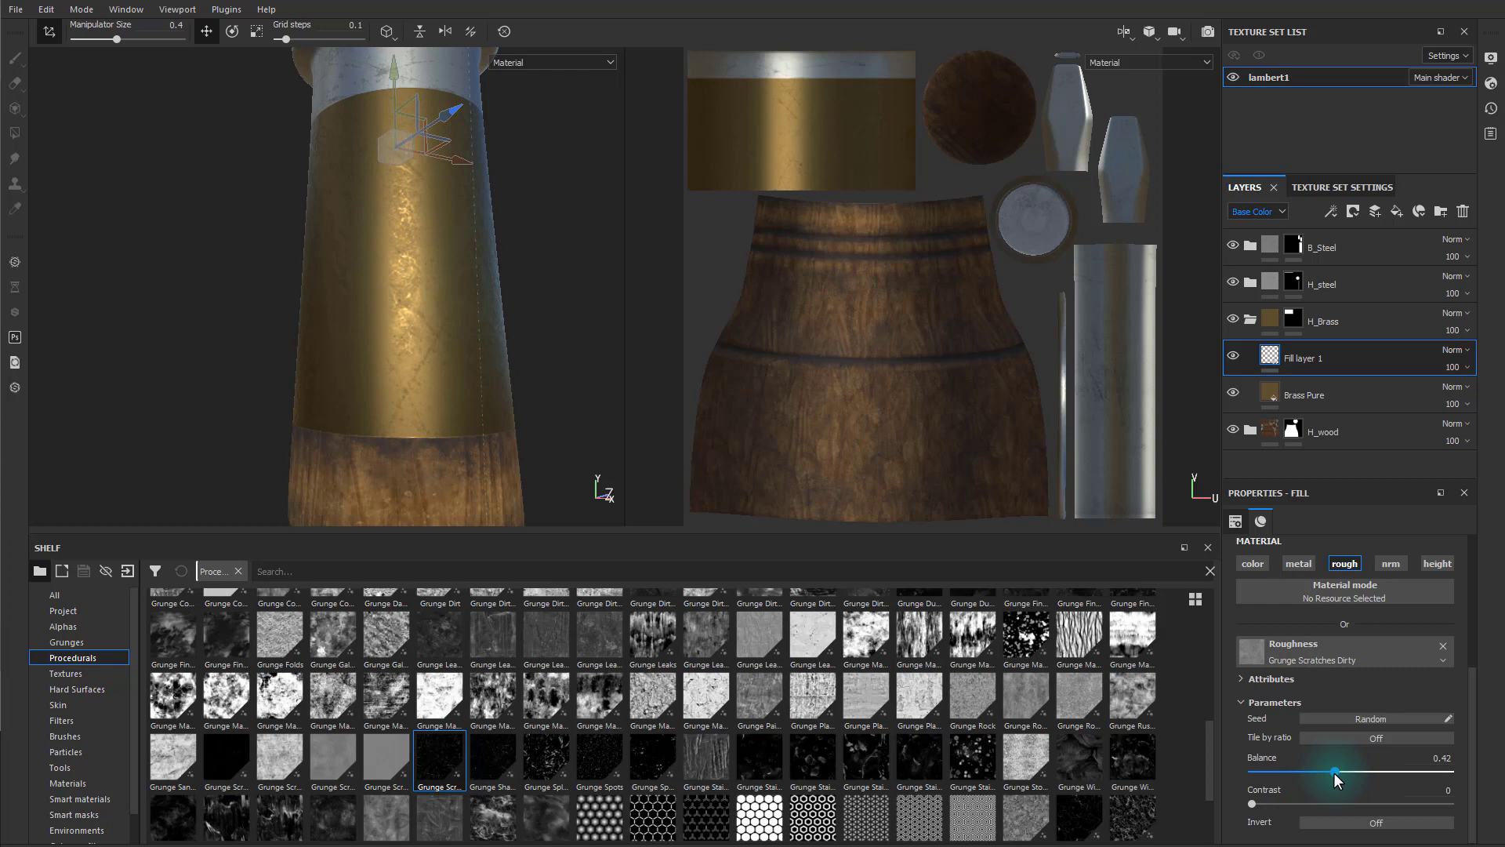
Rename the roughness fill layer Scratches_small.
{"action": "left_click_drag", "start_coordinate": [486, 336], "coordinate": [655, 311], "text": "alt"}
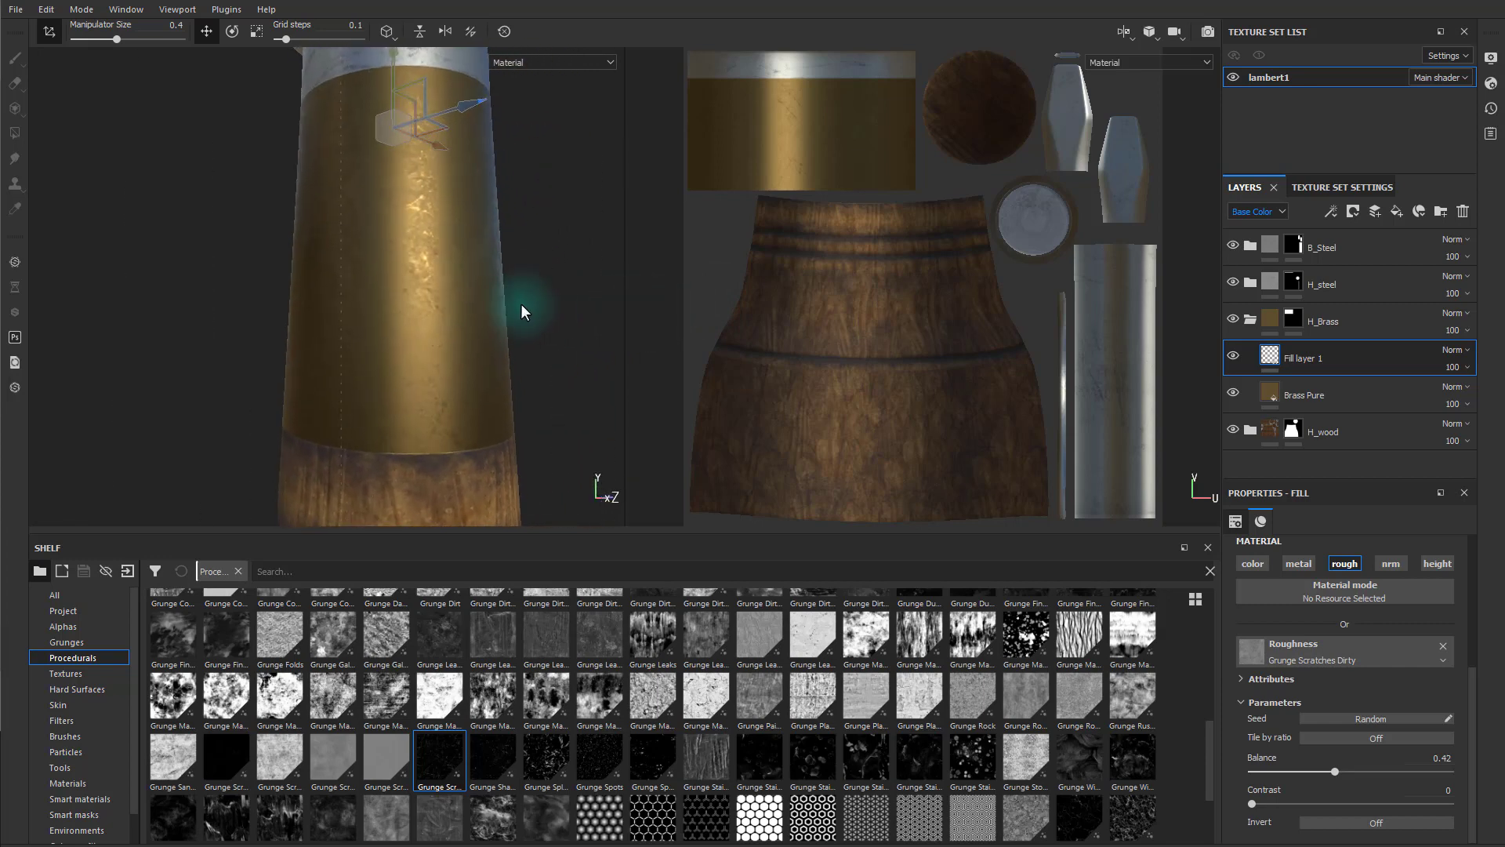
{"action": "left_click_drag", "start_coordinate": [514, 306], "coordinate": [339, 307], "text": "alt"}
{"action": "left_click_drag", "start_coordinate": [497, 316], "coordinate": [144, 336], "text": "alt"}
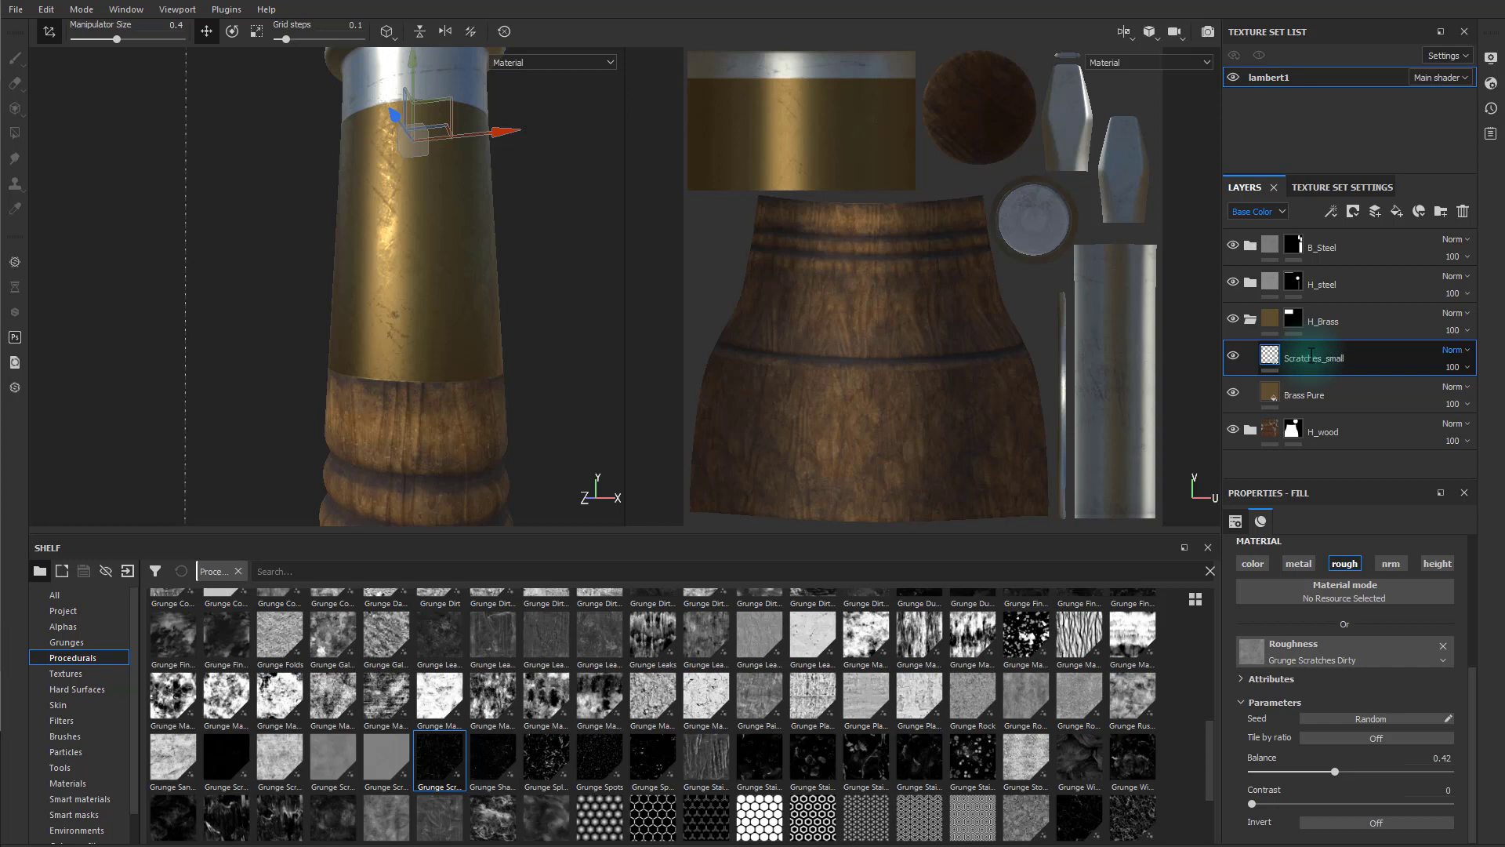
Add another fill layer above Scratches_small and name it Scratches_large.
{"action": "left_click", "coordinate": [1390, 208]}
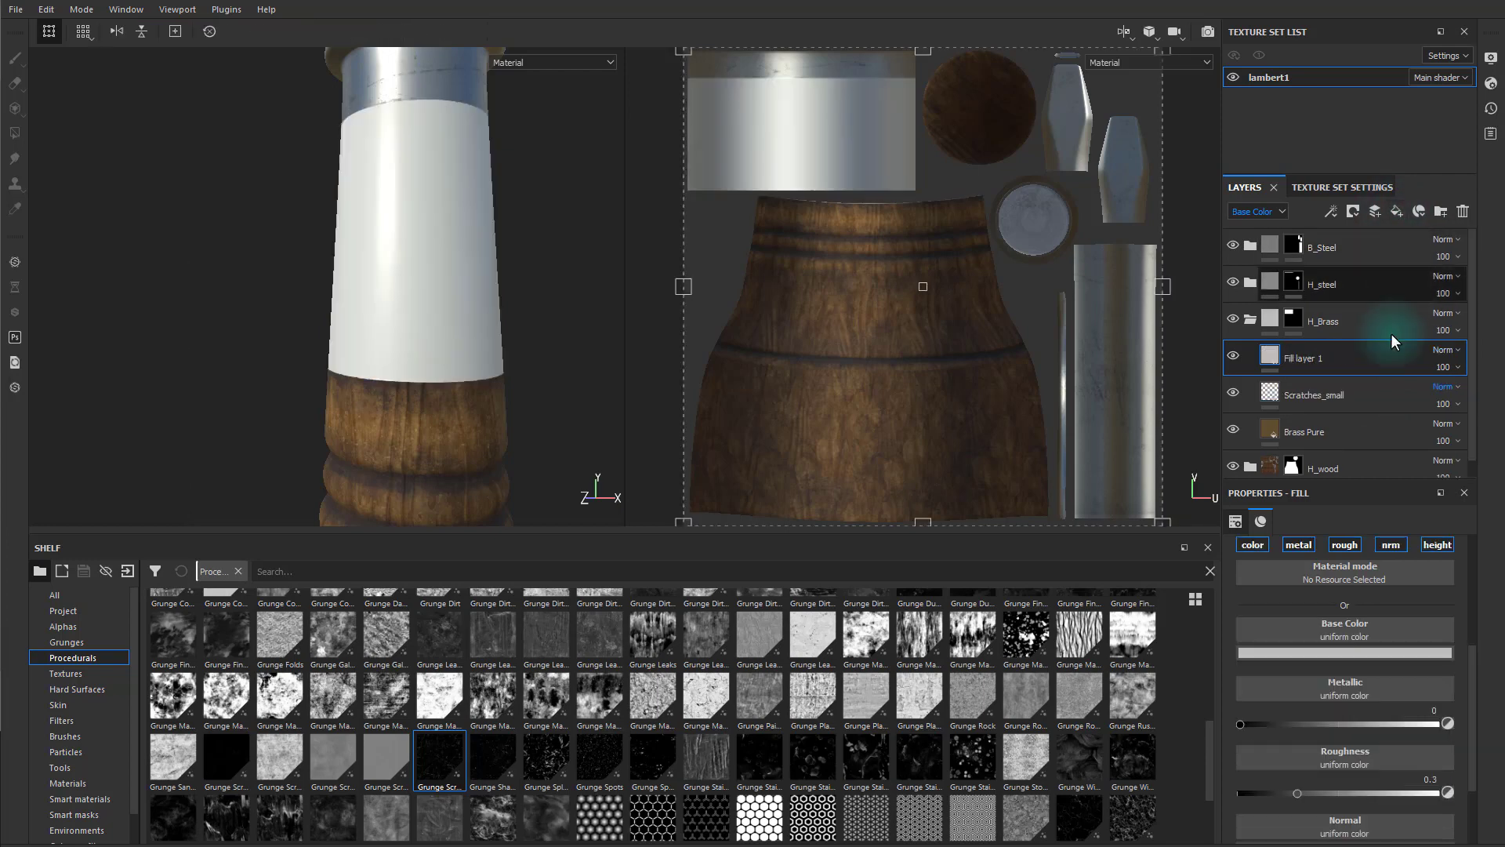
{"action": "double_click", "coordinate": [1309, 359]}
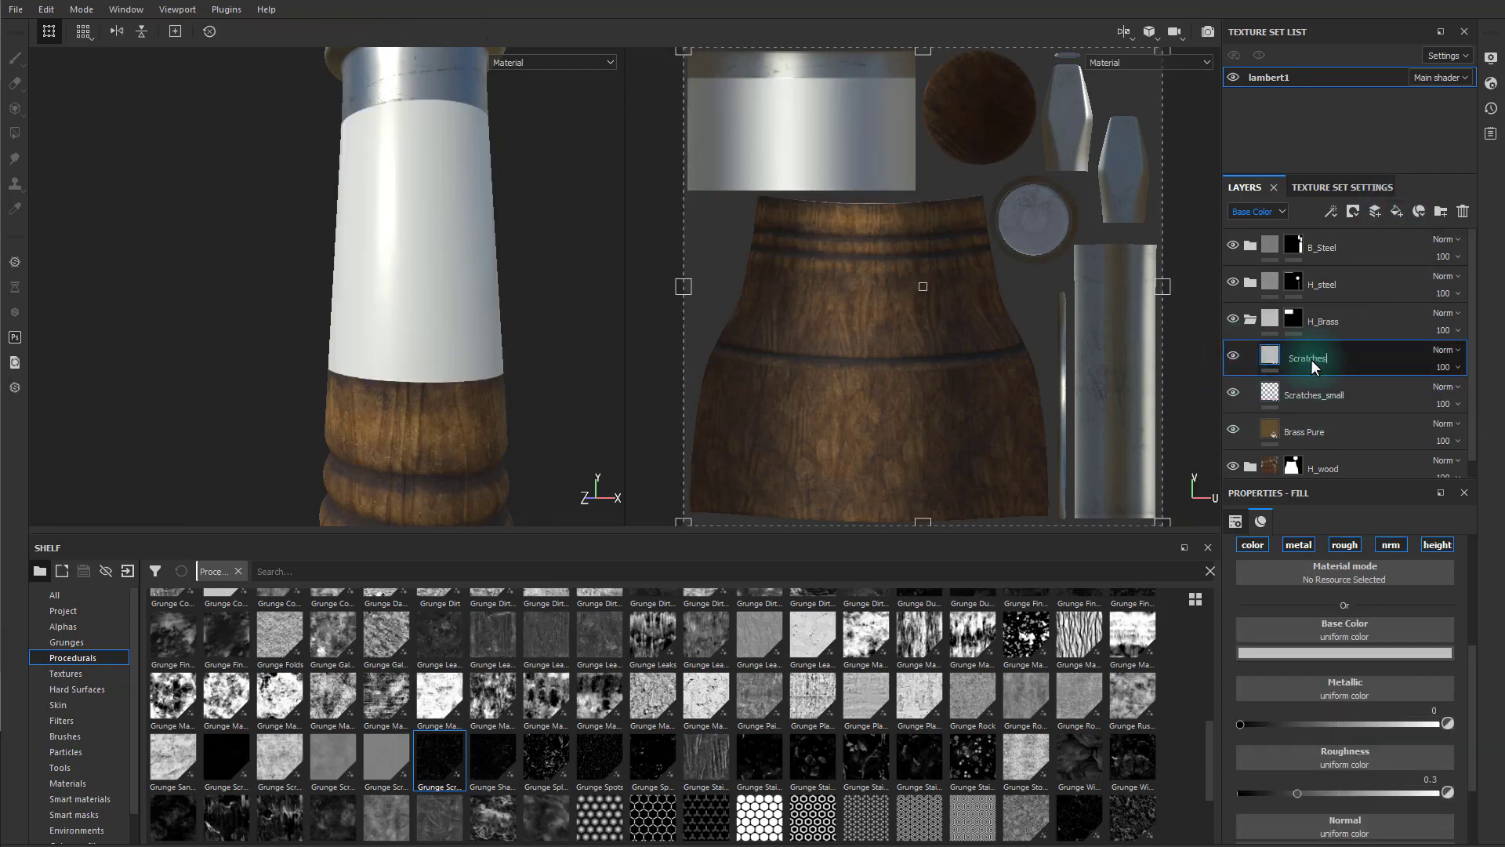
{"action": "type", "text": "Scratches_large"}
{"action": "key", "text": "Return"}
Disable the color, metal, rough and nrm channels of Scratches_large so it affects only height.
{"action": "left_click", "coordinate": [1382, 544]}
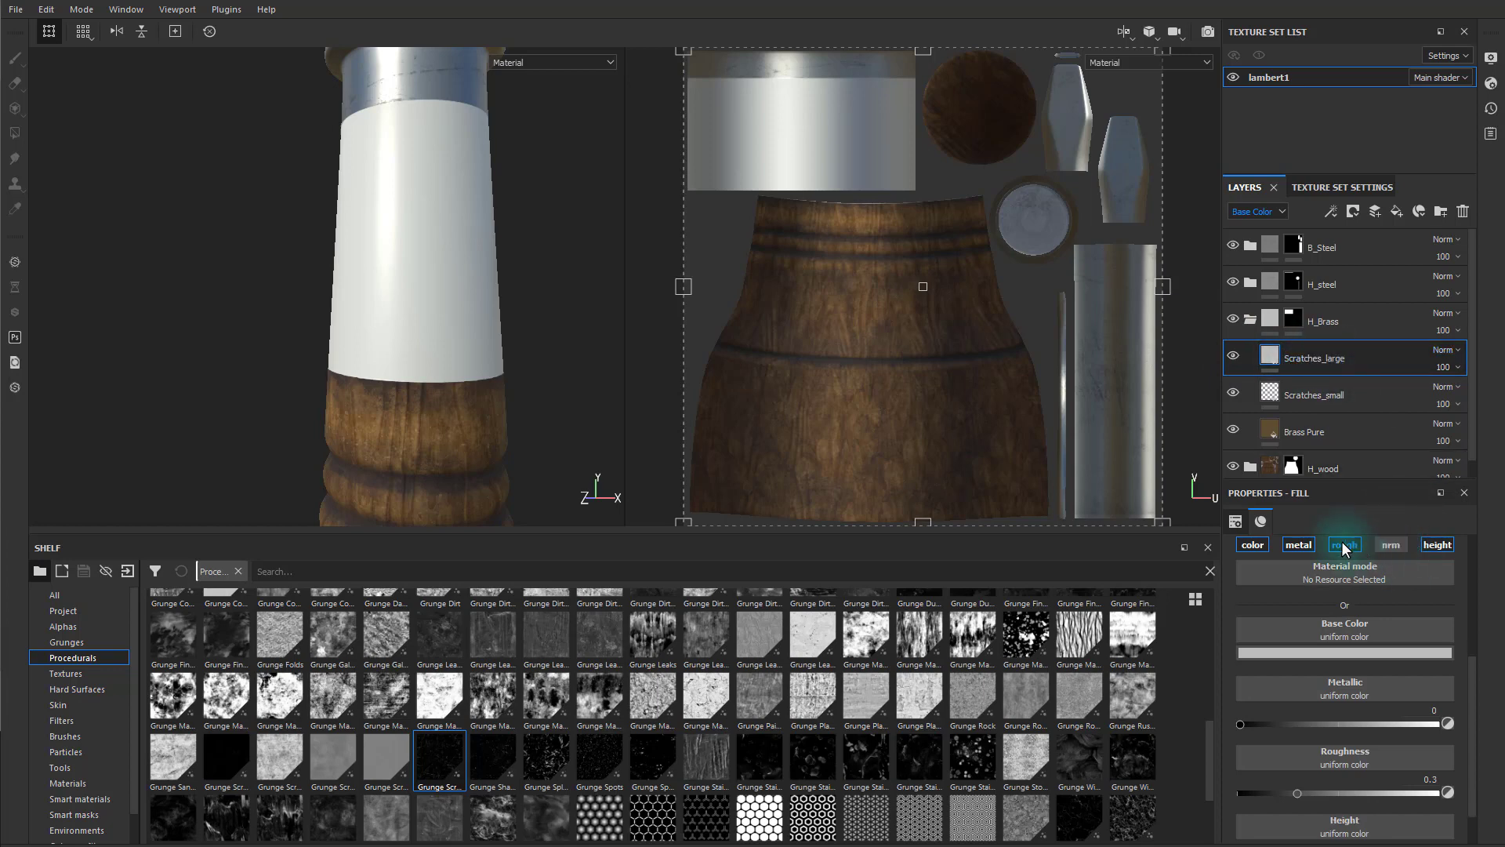
{"action": "left_click", "coordinate": [1343, 543]}
{"action": "left_click", "coordinate": [1295, 544]}
{"action": "left_click", "coordinate": [1258, 572]}
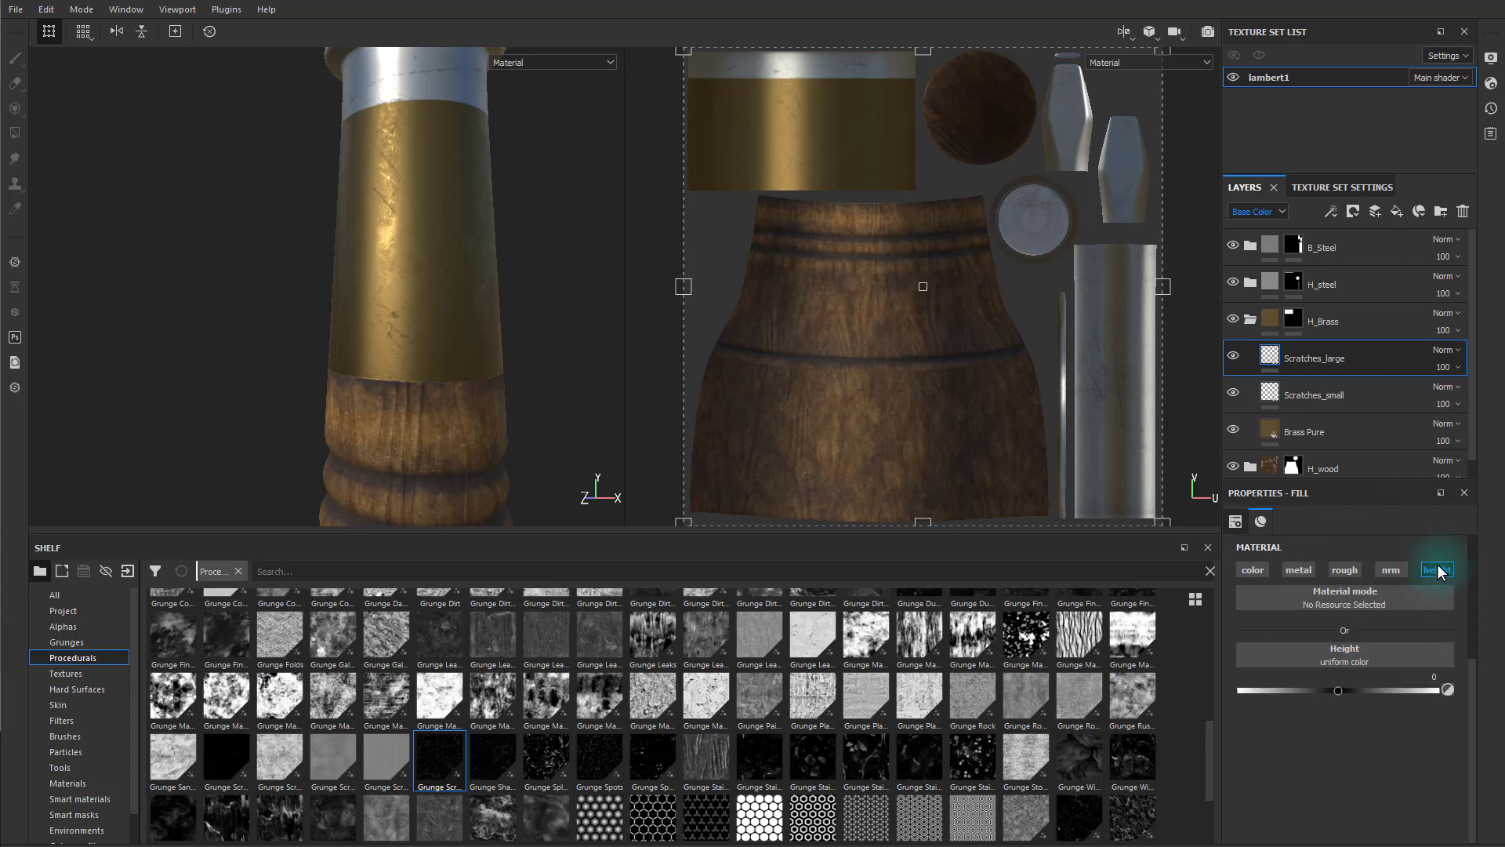
Assign the Grunge Scratches Rough procedural to the height channel of Scratches_large.
{"action": "left_click", "coordinate": [1331, 662]}
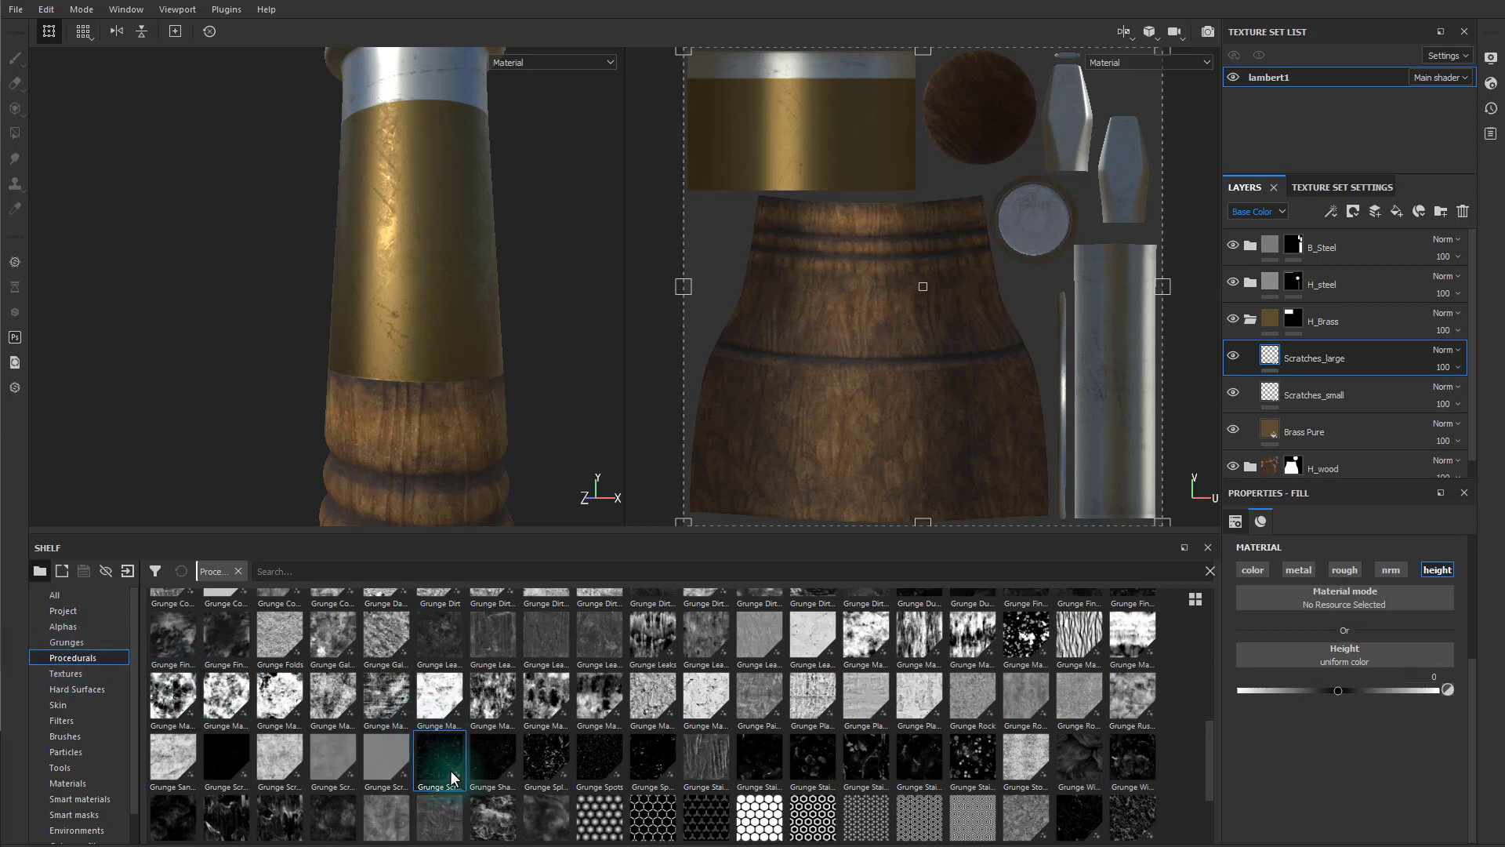
{"action": "mouse_move", "coordinate": [445, 770]}
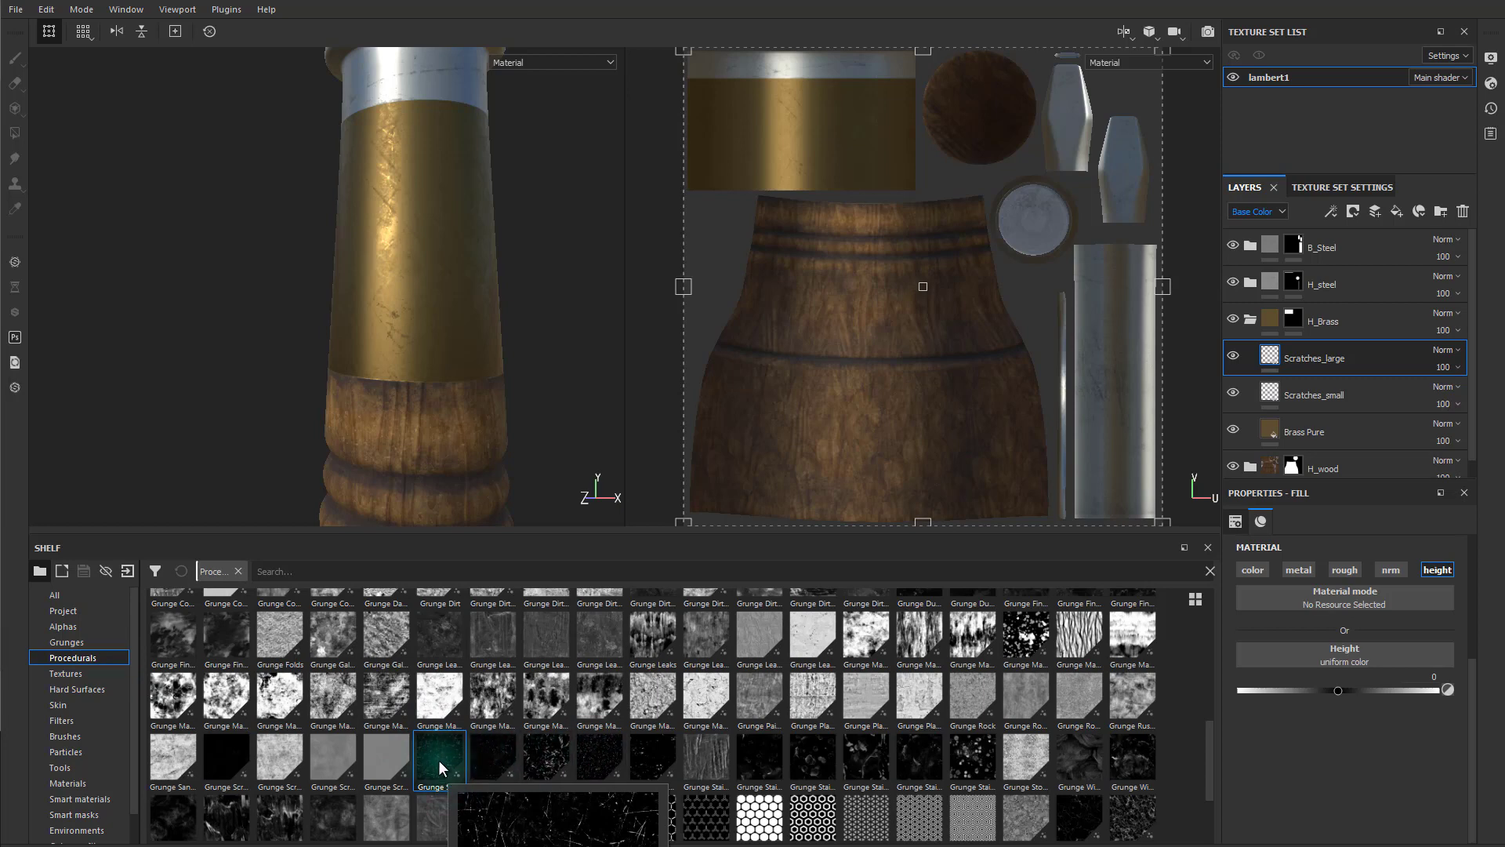
{"action": "left_click_drag", "start_coordinate": [439, 759], "coordinate": [1384, 653]}
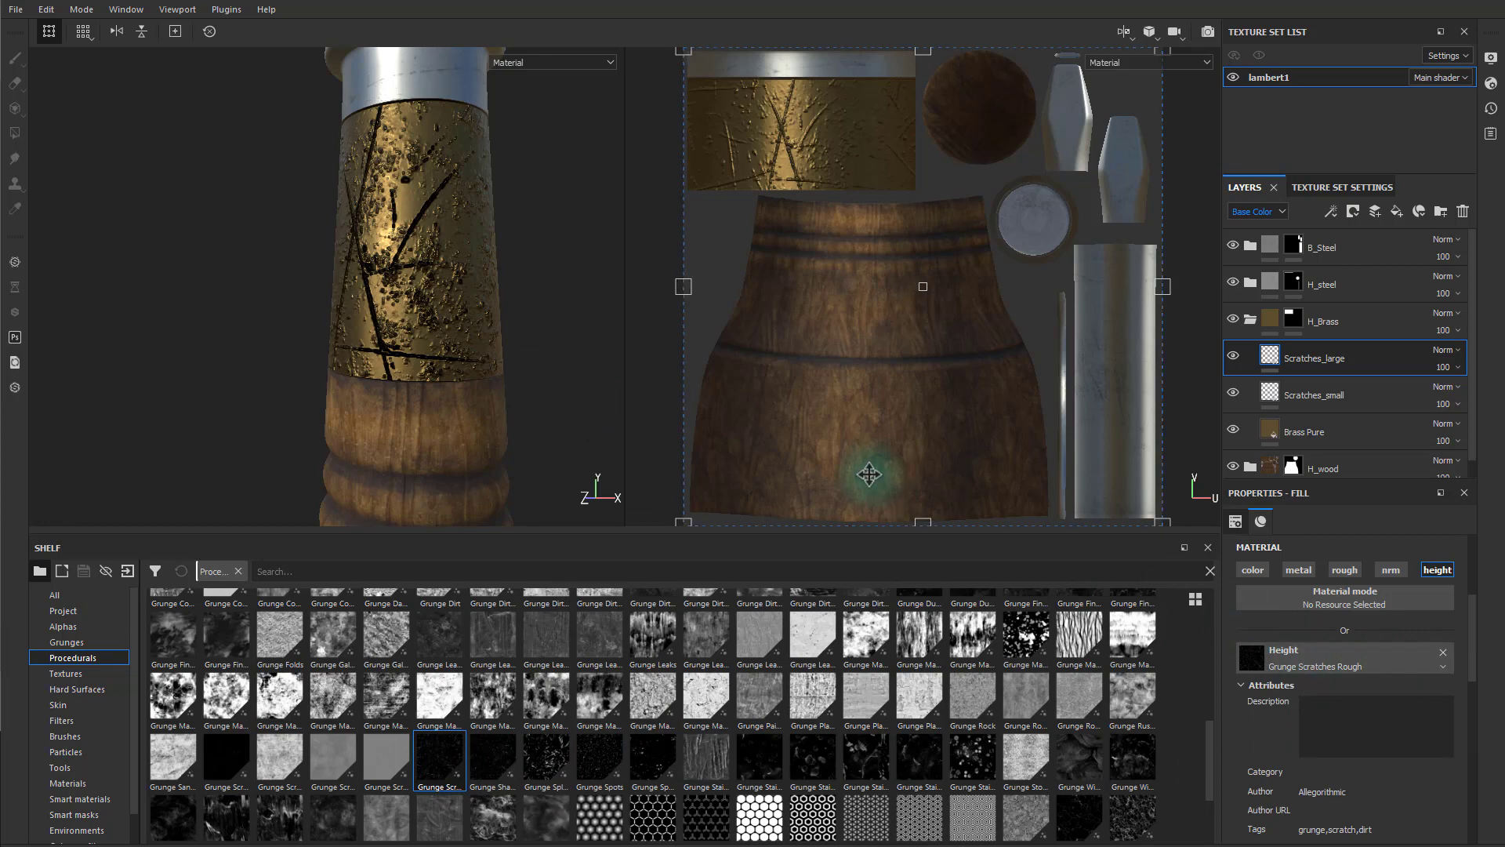
Change the projection of the Scratches_large fill from UV to Tri-planar projection.
{"action": "left_click_drag", "start_coordinate": [551, 276], "coordinate": [621, 280], "text": "alt"}
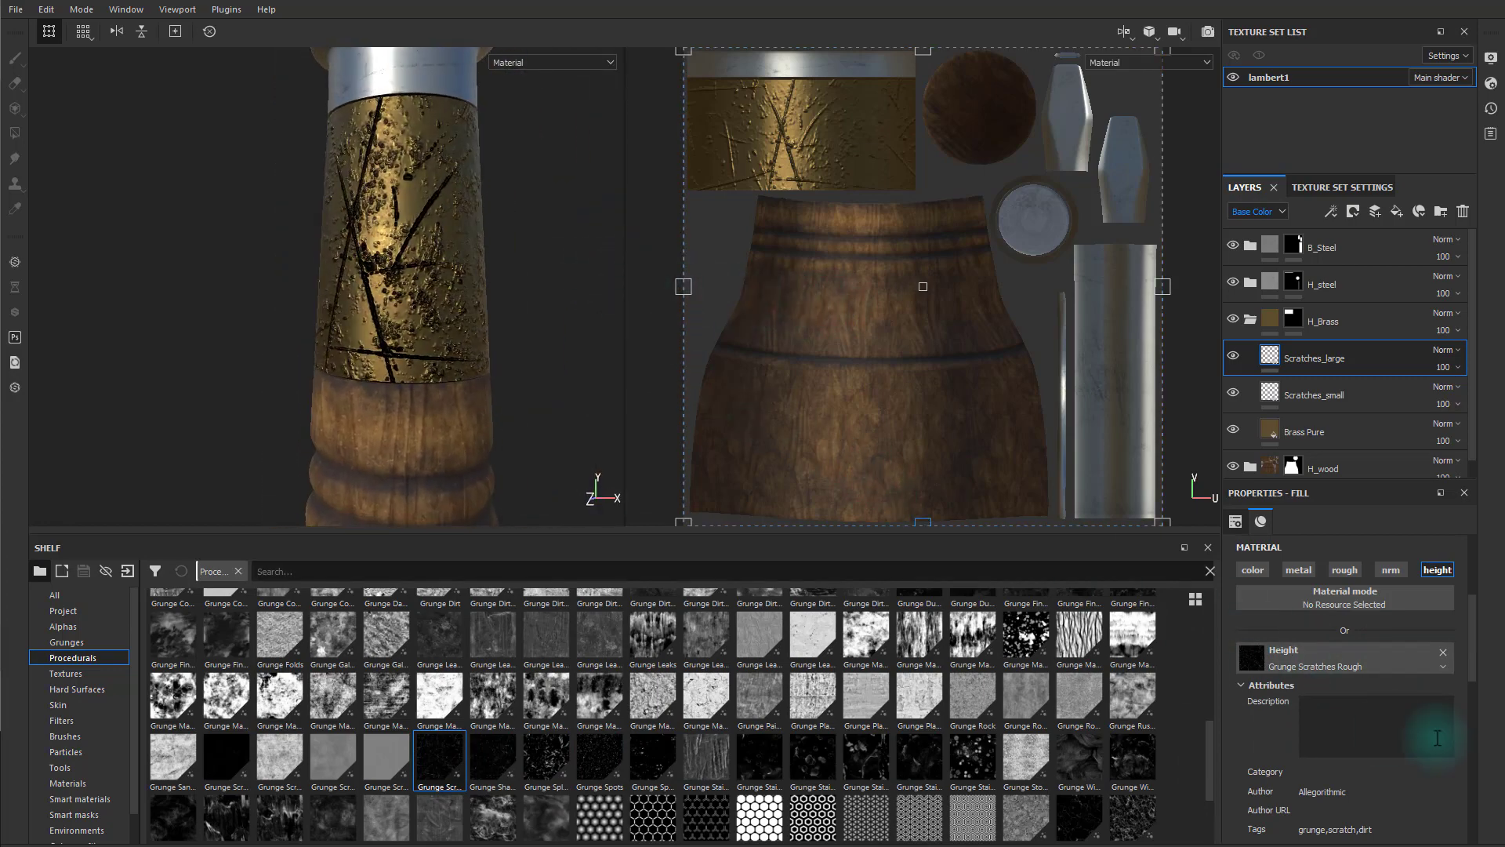
{"action": "scroll", "coordinate": [1315, 679], "scroll_direction": "down", "scroll_amount": 1}
{"action": "scroll", "coordinate": [1357, 667], "scroll_direction": "up", "scroll_amount": 1}
{"action": "scroll", "coordinate": [1368, 654], "scroll_direction": "up", "scroll_amount": 3}
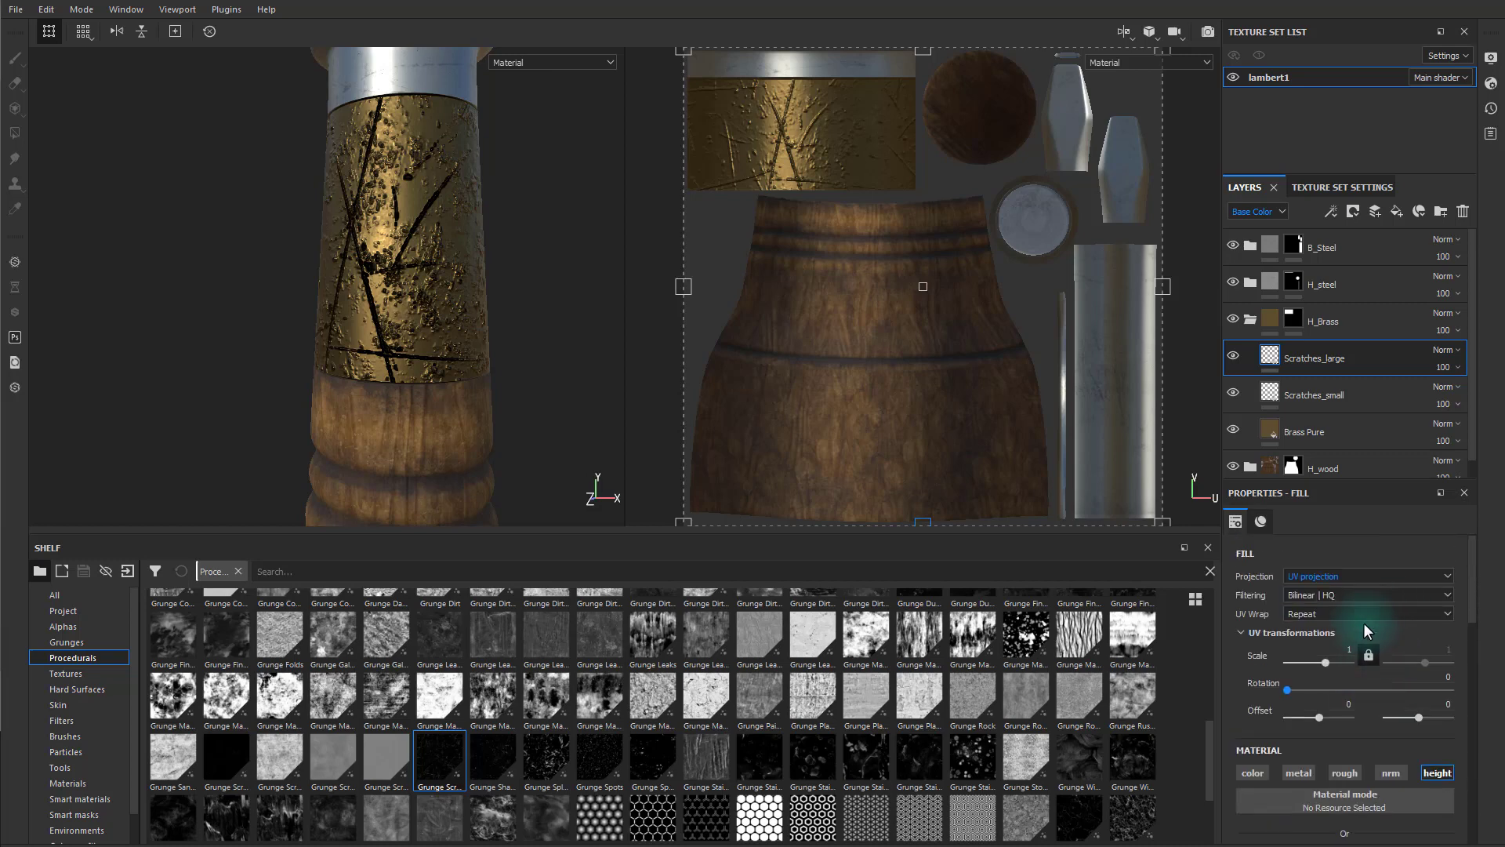
{"action": "left_click", "coordinate": [1310, 572]}
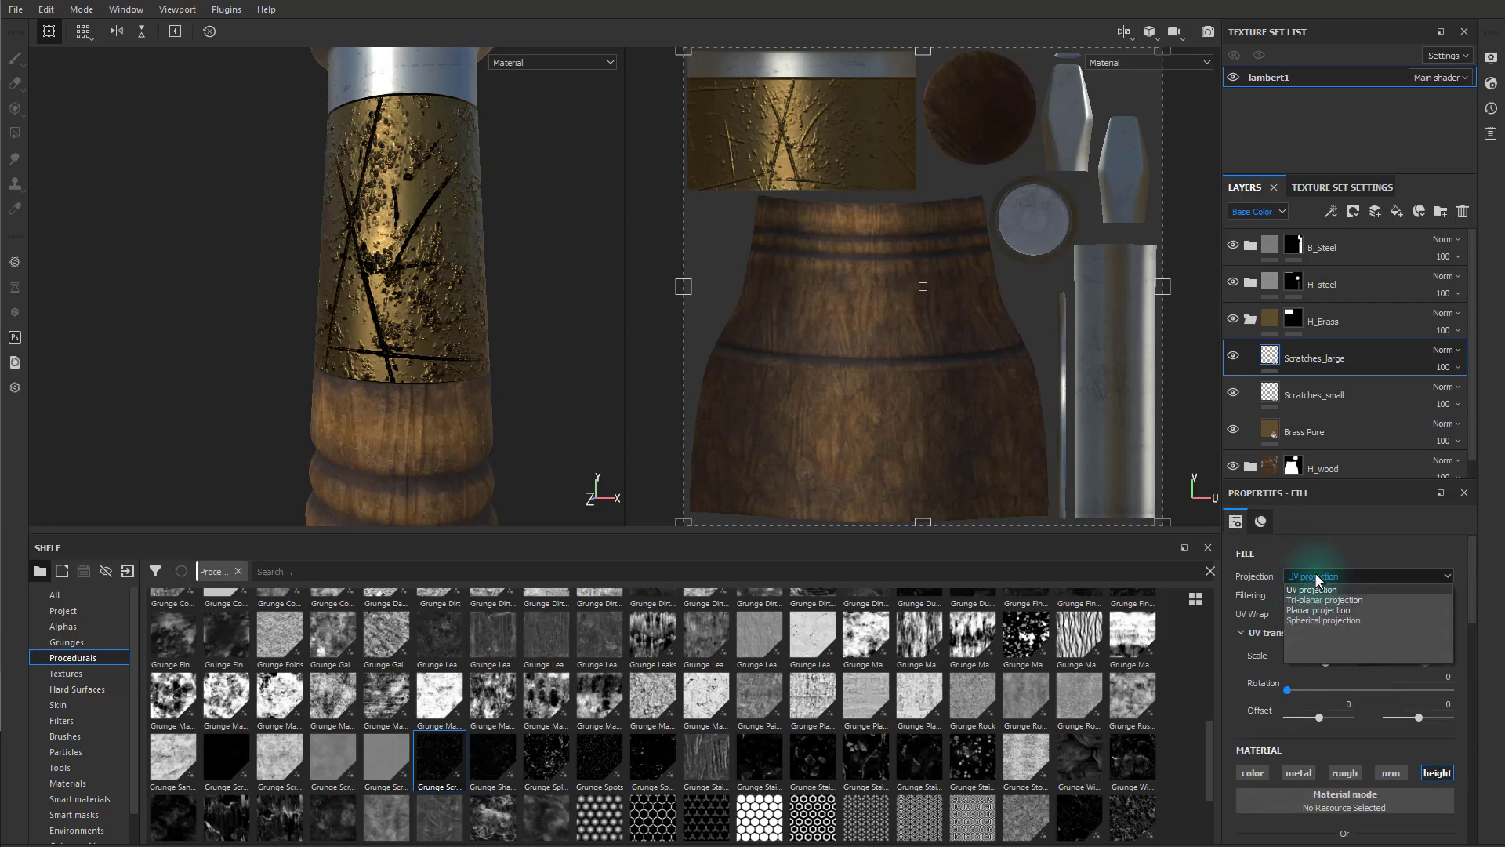
{"action": "left_click", "coordinate": [1319, 600]}
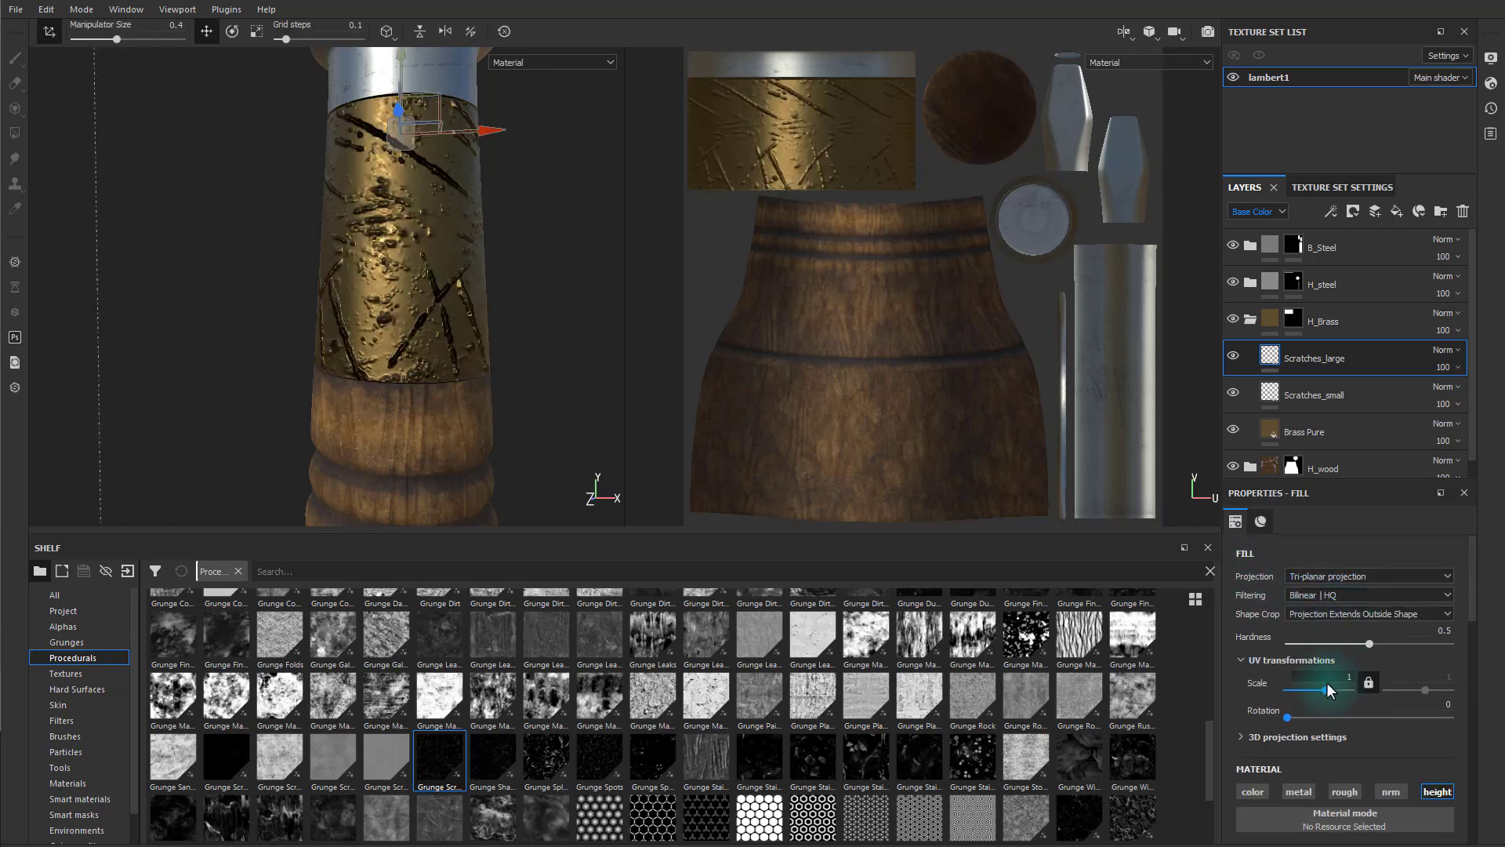
Turn on Invert for the Grunge Scratches Rough height texture of Scratches_large.
{"action": "scroll", "coordinate": [1318, 722], "scroll_direction": "down", "scroll_amount": 8}
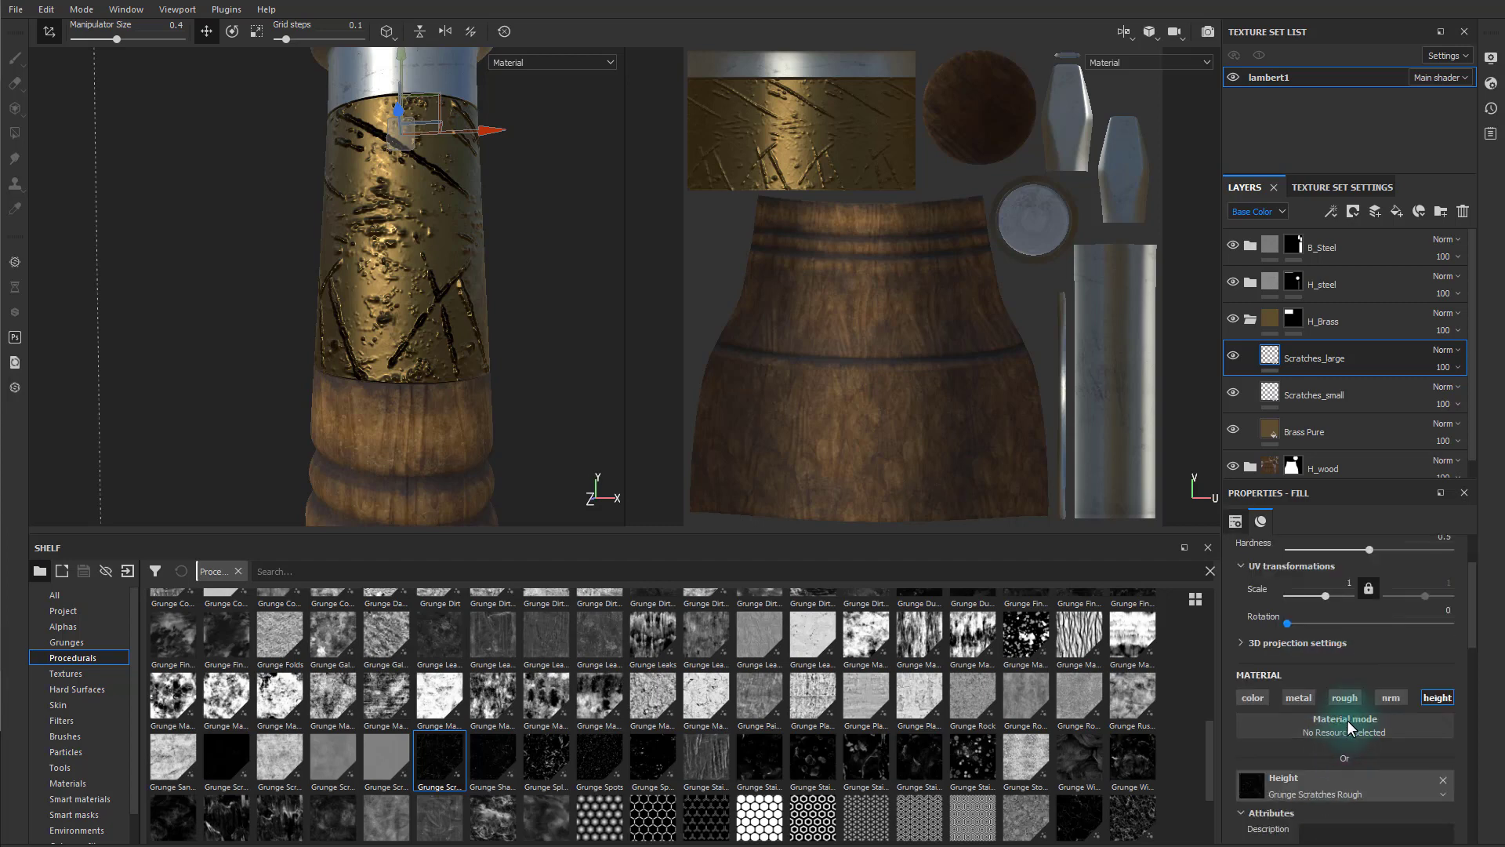
{"action": "scroll", "coordinate": [1342, 710], "scroll_direction": "down", "scroll_amount": 2}
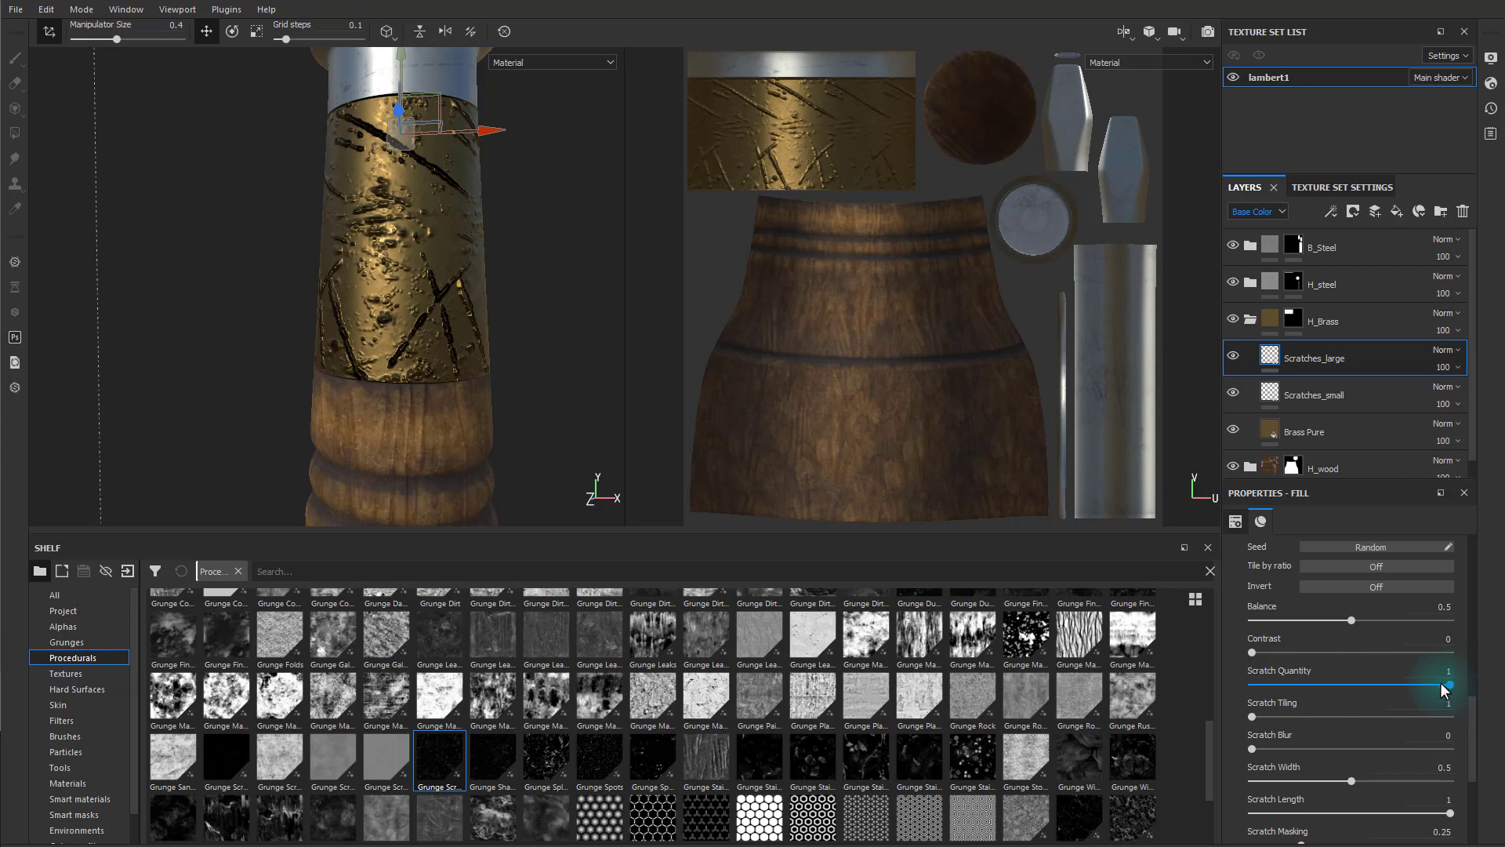
{"action": "left_click_drag", "start_coordinate": [419, 362], "coordinate": [643, 422], "text": "alt"}
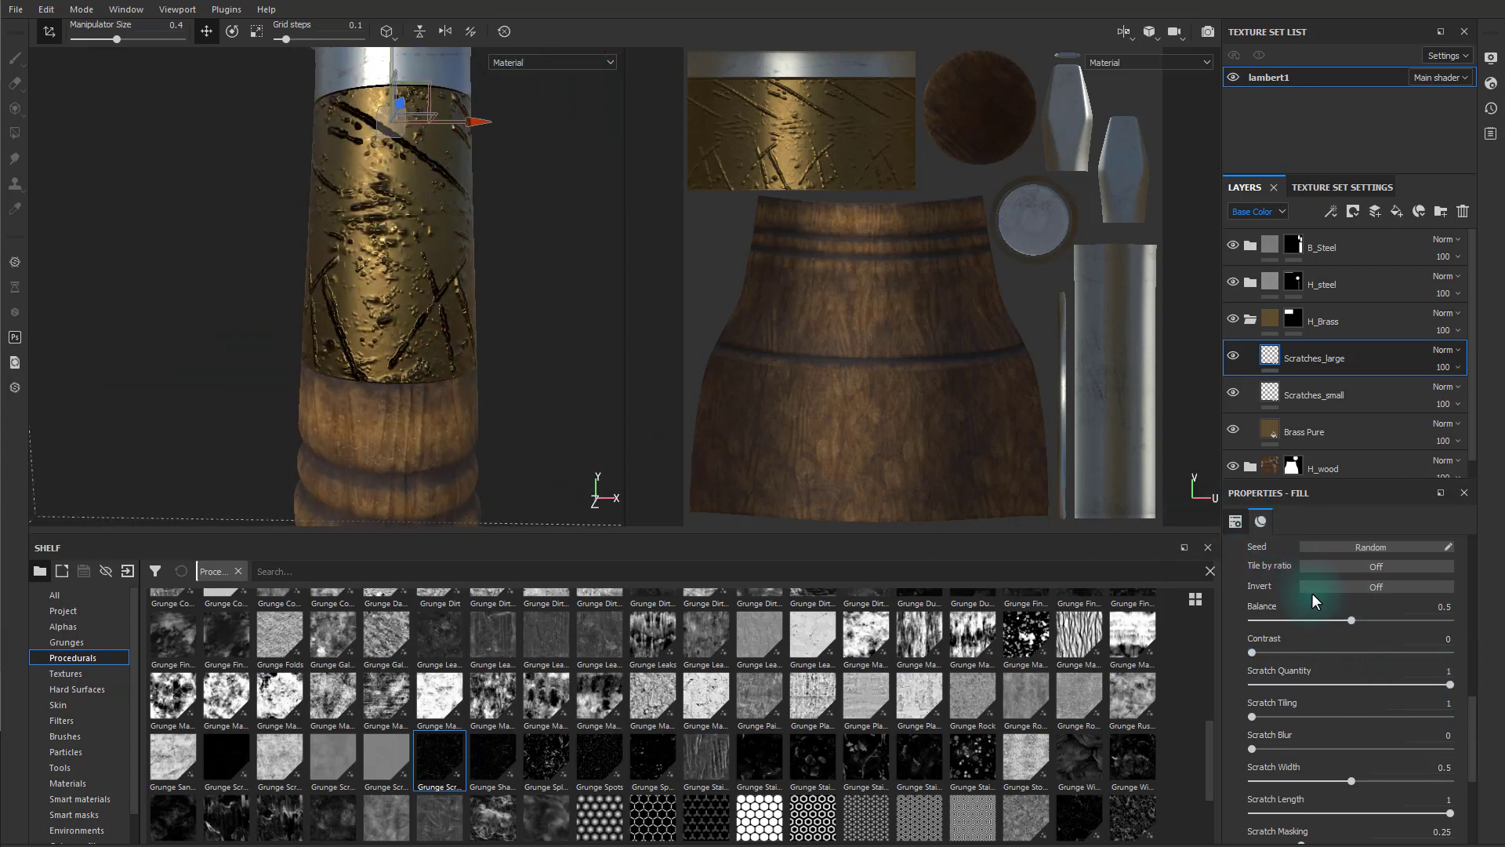
{"action": "left_click", "coordinate": [1370, 586]}
{"action": "left_click_drag", "start_coordinate": [391, 368], "coordinate": [524, 353], "text": "alt"}
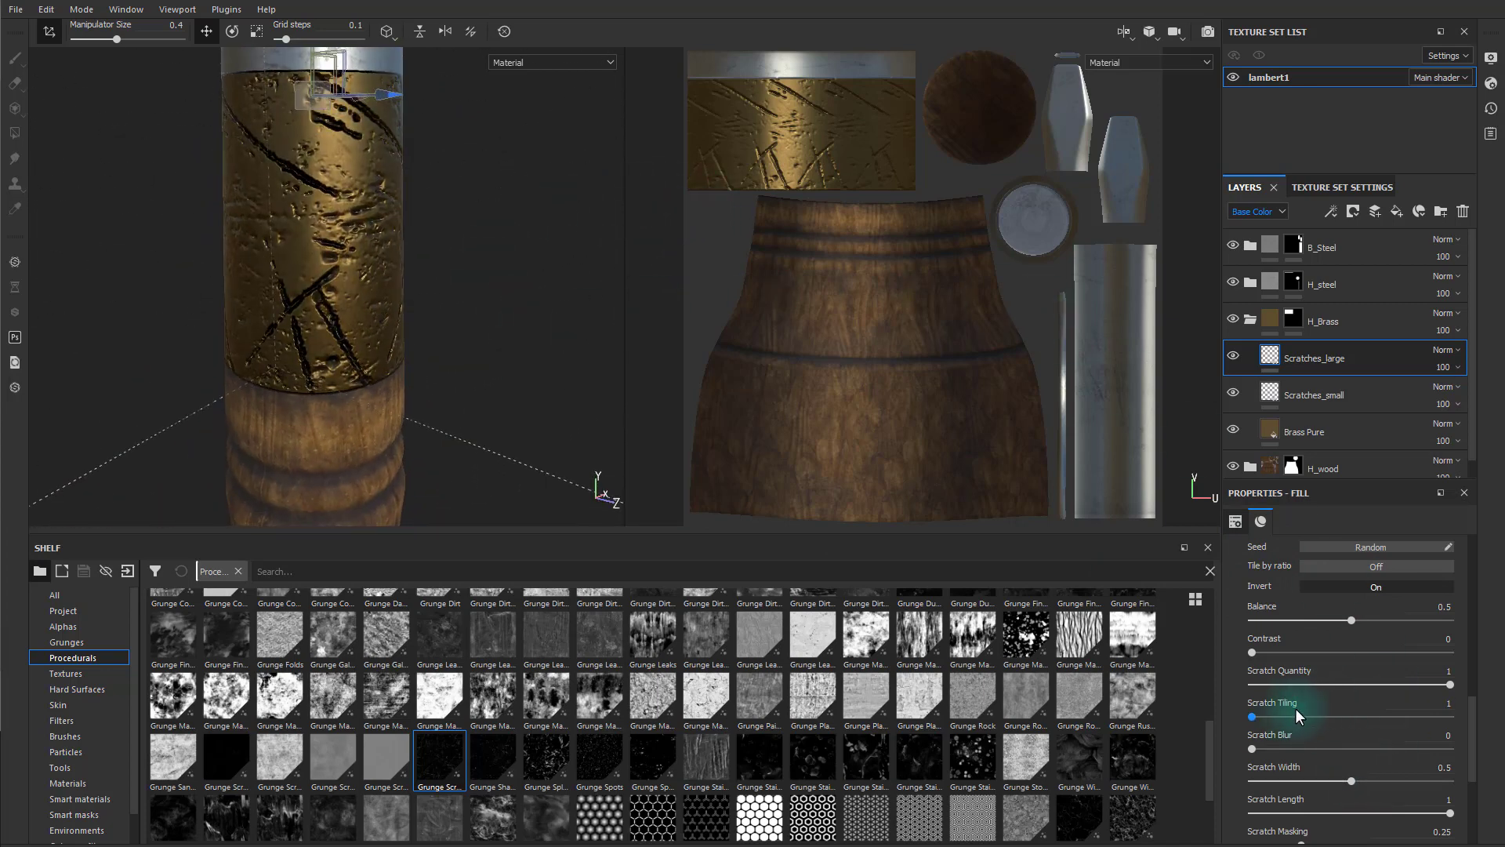
Set Scratch Quantity to 0.56, Scratch Width to 0.82, Scratch Length to 0.83, Scratch Dirtiness to 0.31 and Double Scratch to 0.
{"action": "left_click_drag", "start_coordinate": [1449, 684], "coordinate": [1415, 719]}
{"action": "scroll", "coordinate": [1314, 752], "scroll_direction": "down", "scroll_amount": 2}
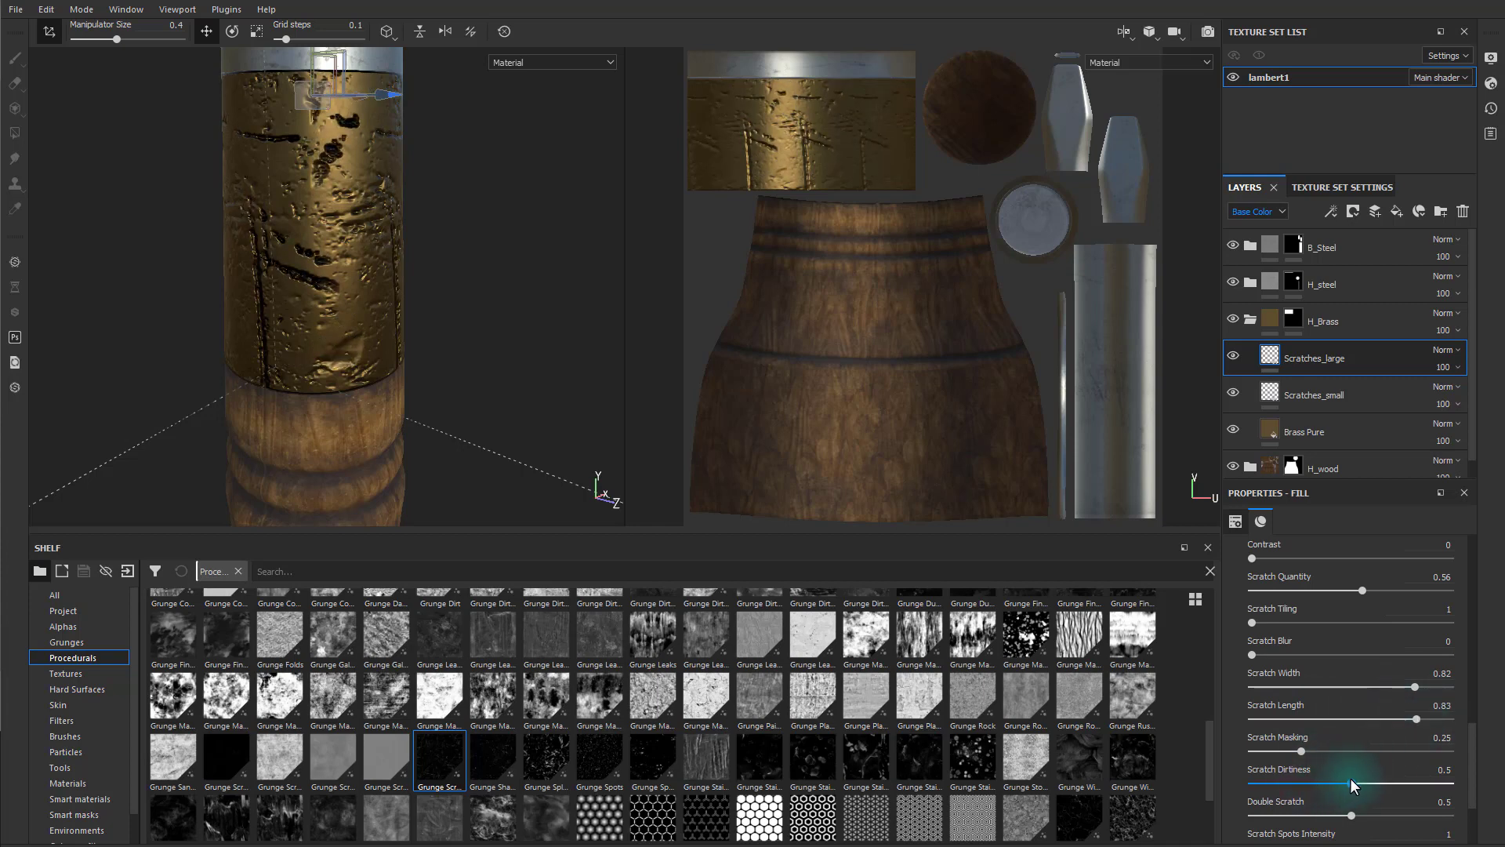
{"action": "left_click_drag", "start_coordinate": [1348, 783], "coordinate": [1409, 783]}
{"action": "left_click", "coordinate": [1314, 783]}
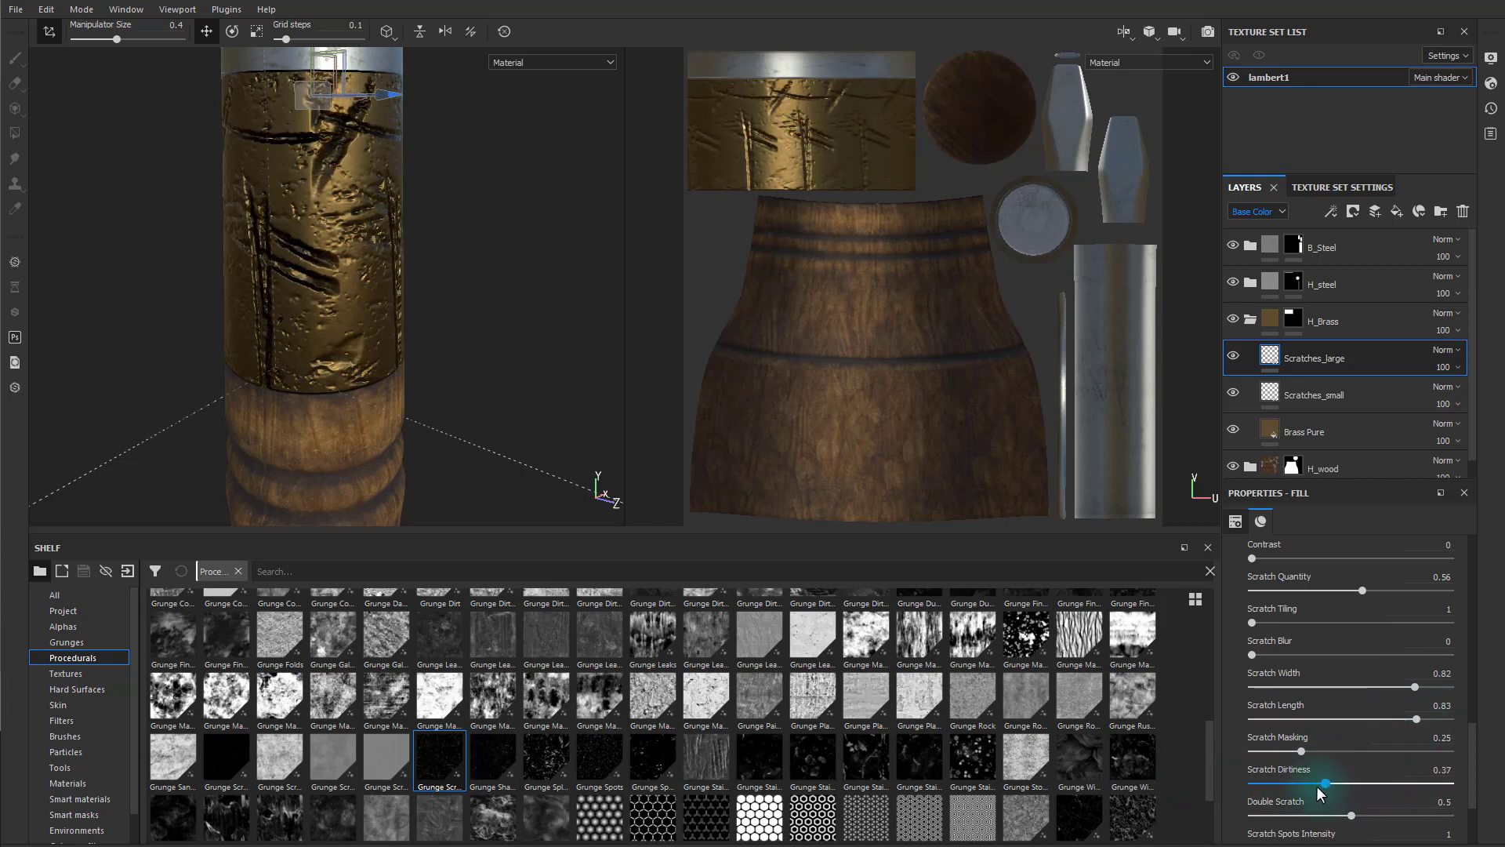
{"action": "left_click_drag", "start_coordinate": [1325, 813], "coordinate": [1248, 815]}
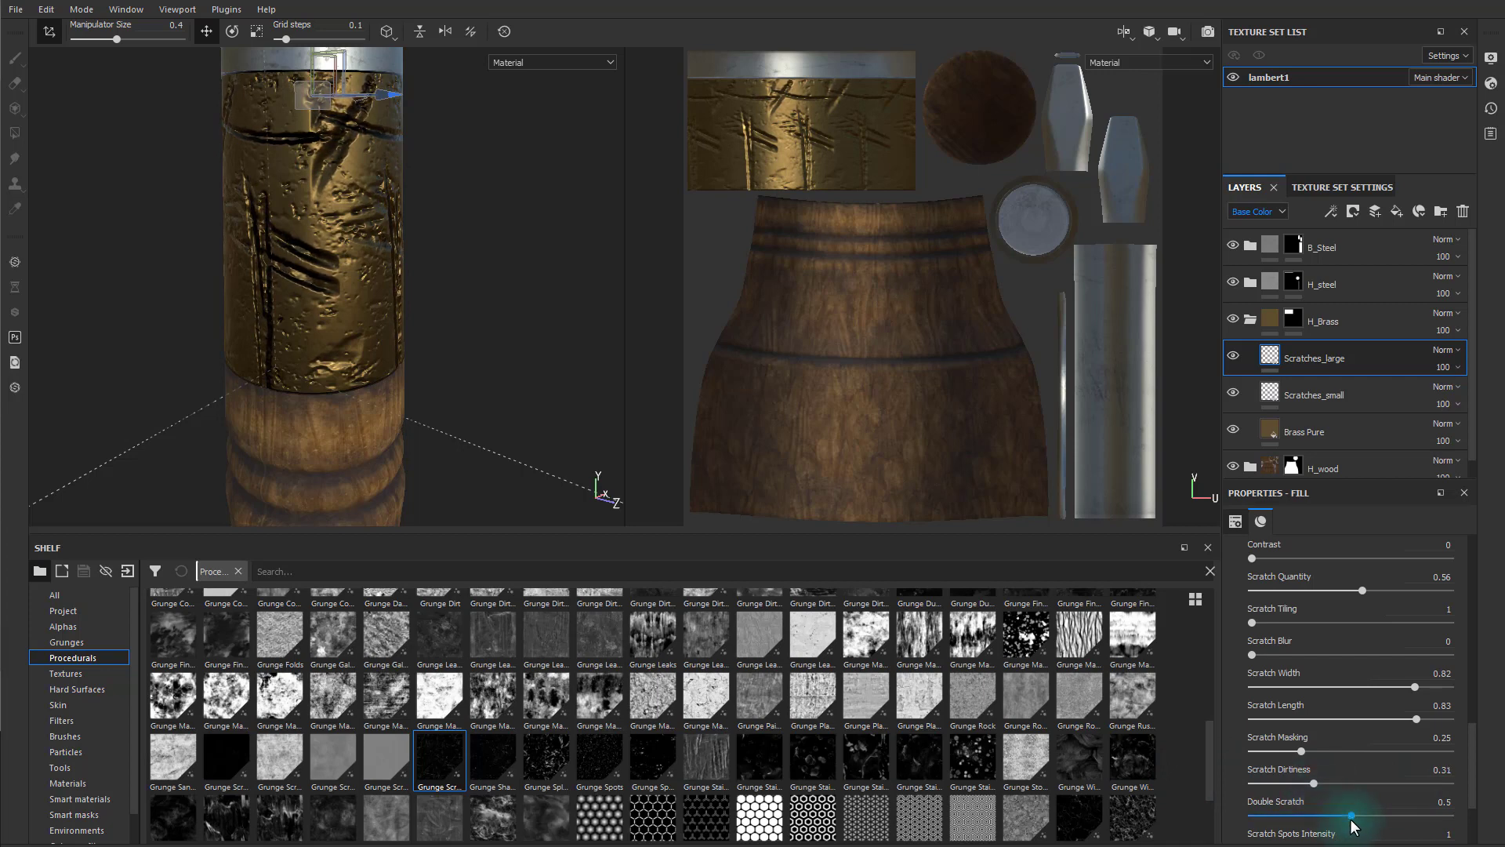
Set Scratch Spots Intensity to 0.76 and reduce the Dust Intensity to nearly zero.
{"action": "scroll", "coordinate": [1305, 749], "scroll_direction": "down", "scroll_amount": 3}
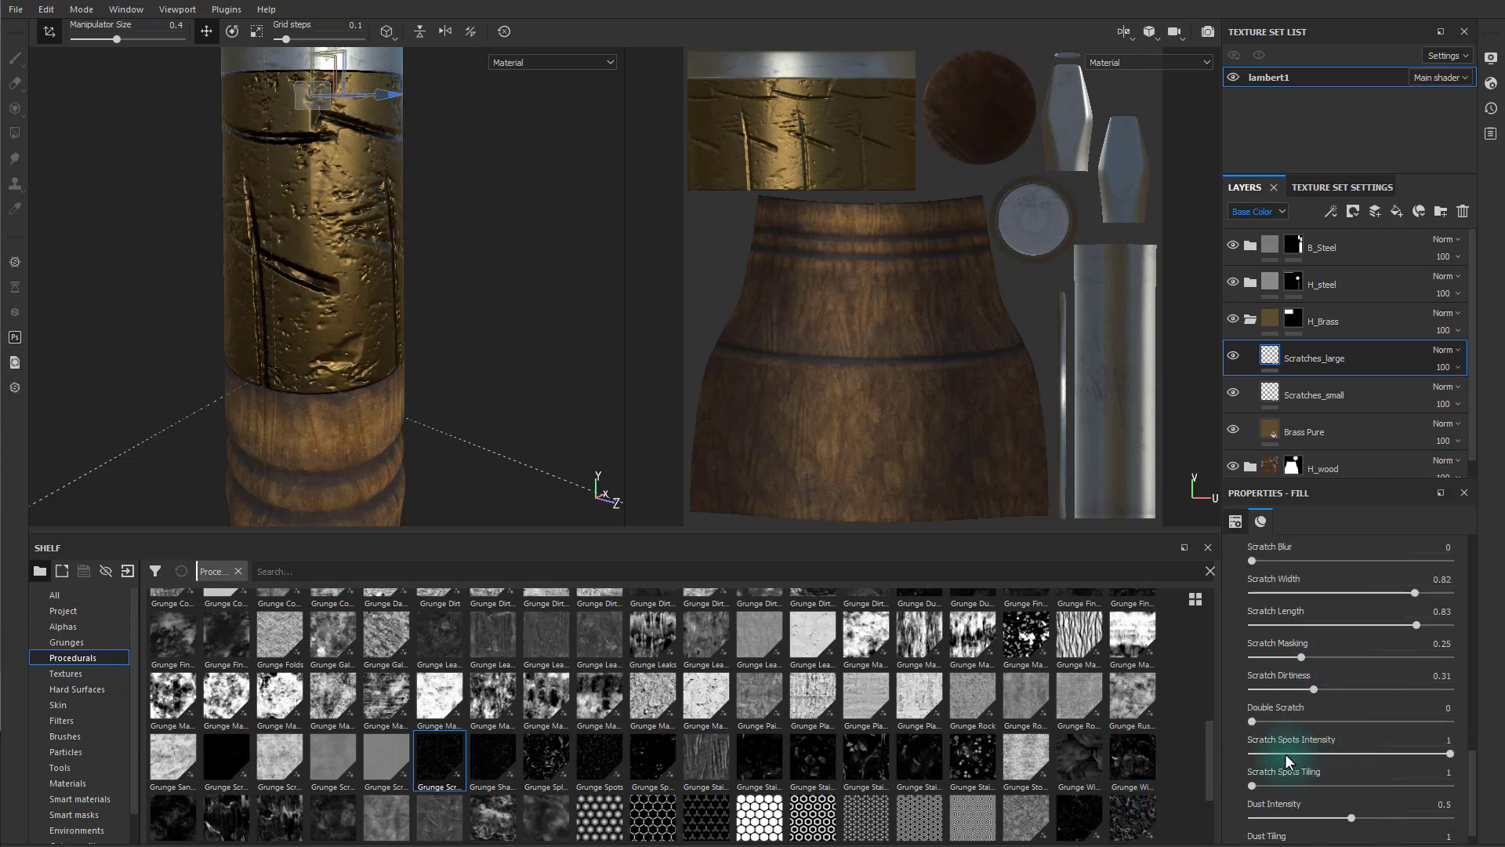
{"action": "left_click_drag", "start_coordinate": [1446, 752], "coordinate": [1216, 736]}
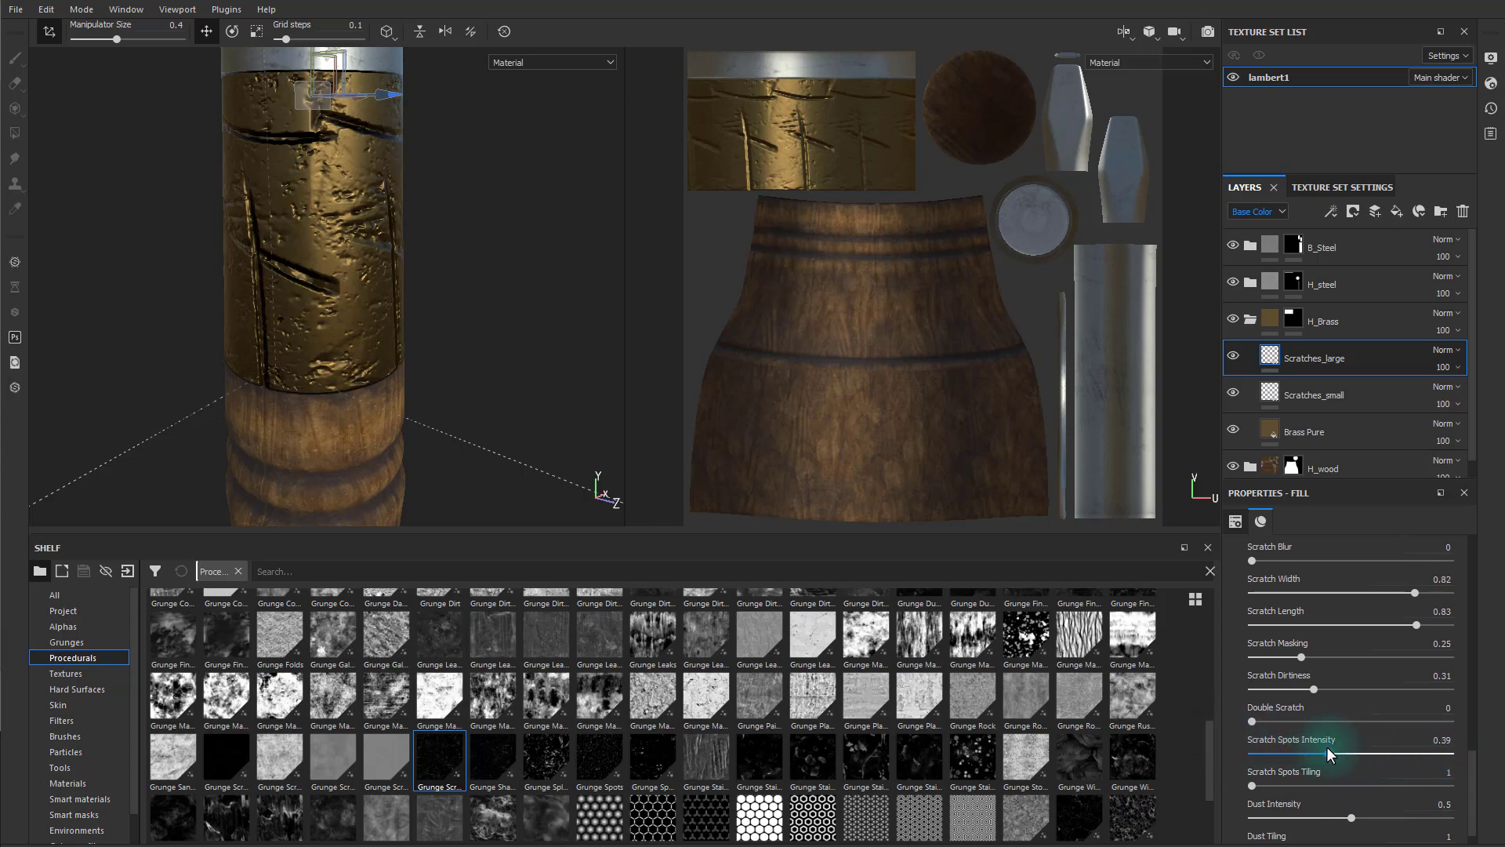
{"action": "mouse_move", "coordinate": [1327, 750]}
{"action": "left_mouse_down"}
{"action": "mouse_move", "coordinate": [1414, 750]}
{"action": "mouse_move", "coordinate": [1337, 751]}
{"action": "left_mouse_up"}
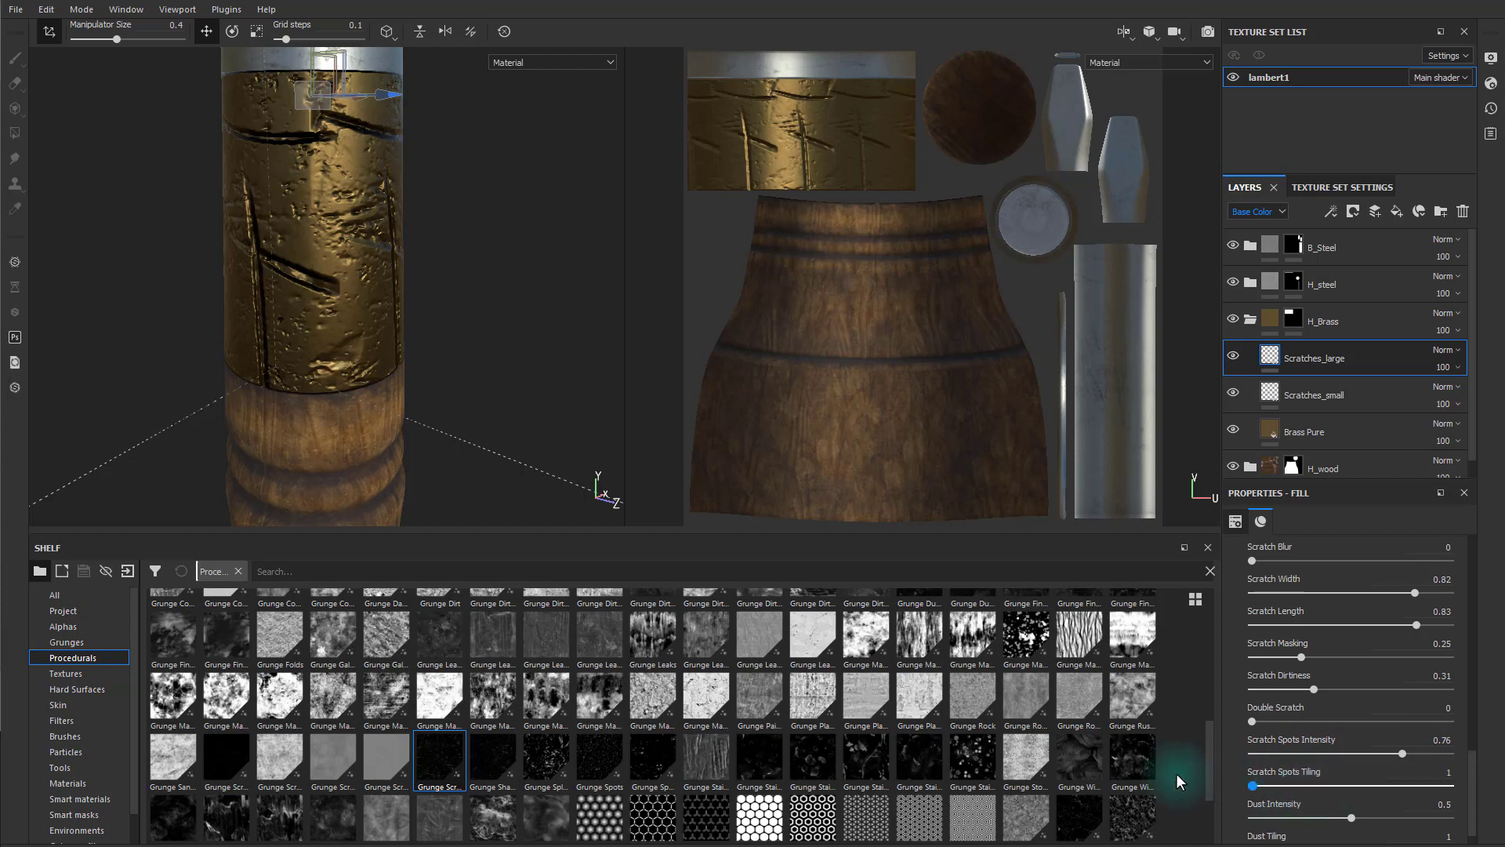
{"action": "left_click_drag", "start_coordinate": [1292, 818], "coordinate": [1259, 812]}
{"action": "scroll", "coordinate": [1343, 787], "scroll_direction": "up", "scroll_amount": 2}
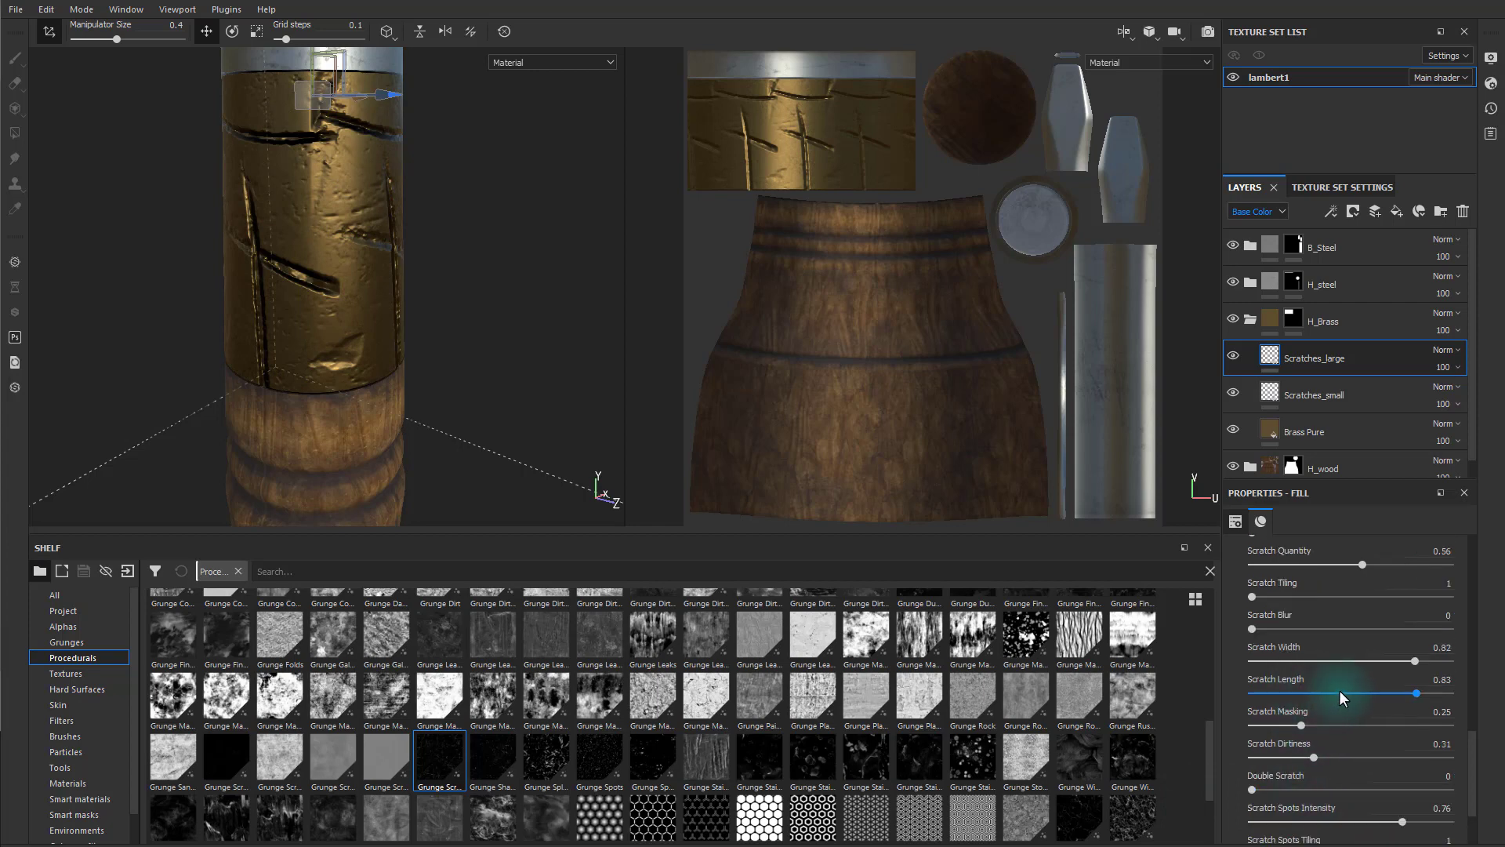
Set Scratch Length to 0.32, Scratch Quantity to 0.63 and Balance to 0.51, keeping Contrast at 0.
{"action": "left_click_drag", "start_coordinate": [1404, 693], "coordinate": [1377, 666]}
{"action": "scroll", "coordinate": [1337, 640], "scroll_direction": "up", "scroll_amount": 3}
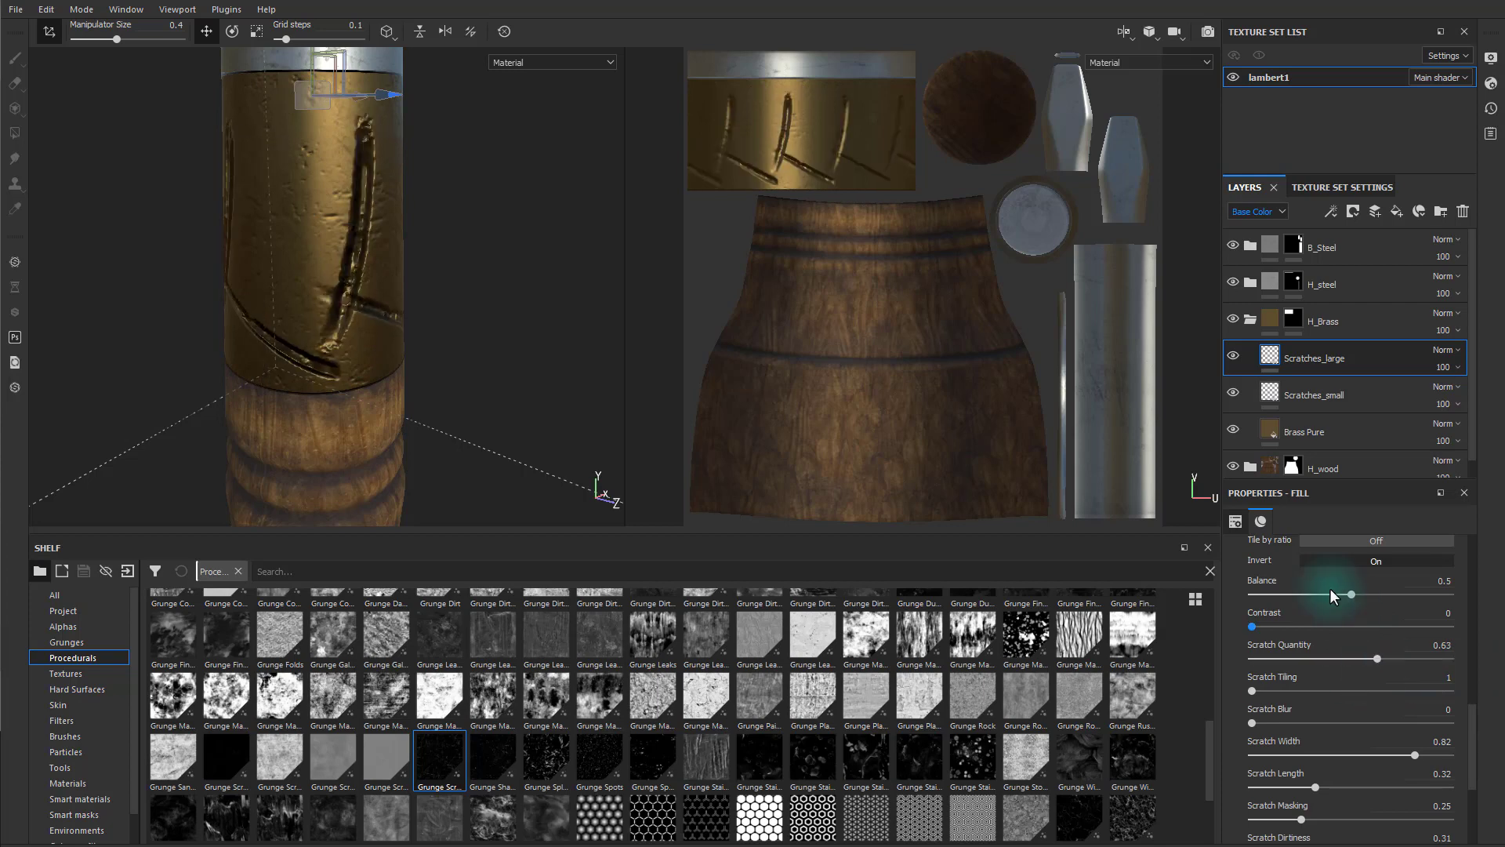
{"action": "mouse_move", "coordinate": [1353, 593]}
{"action": "left_mouse_down"}
{"action": "mouse_move", "coordinate": [1450, 594]}
{"action": "mouse_move", "coordinate": [1199, 597]}
{"action": "mouse_move", "coordinate": [1382, 601]}
{"action": "left_mouse_up"}
{"action": "left_click_drag", "start_coordinate": [1257, 620], "coordinate": [1216, 629]}
Set Scratch Width to 0.75, Scratch Length and Scratch Masking to 0, Scratch Dirtiness to 0.1 and Dust Intensity to 0.08.
{"action": "scroll", "coordinate": [1317, 706], "scroll_direction": "down", "scroll_amount": 1}
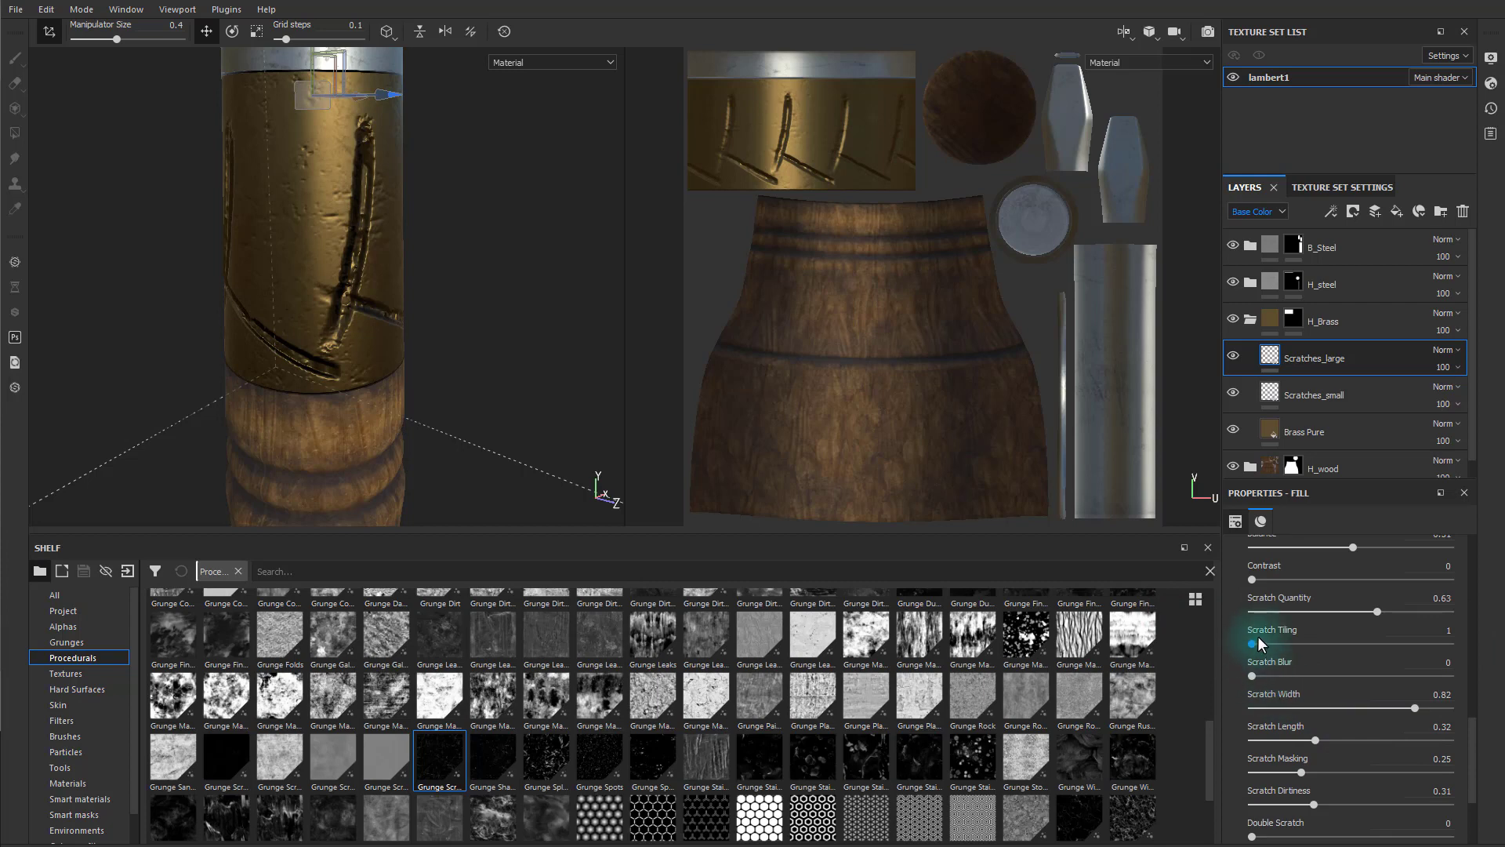
{"action": "left_click_drag", "start_coordinate": [1415, 707], "coordinate": [1353, 707]}
{"action": "left_click", "coordinate": [1399, 707]}
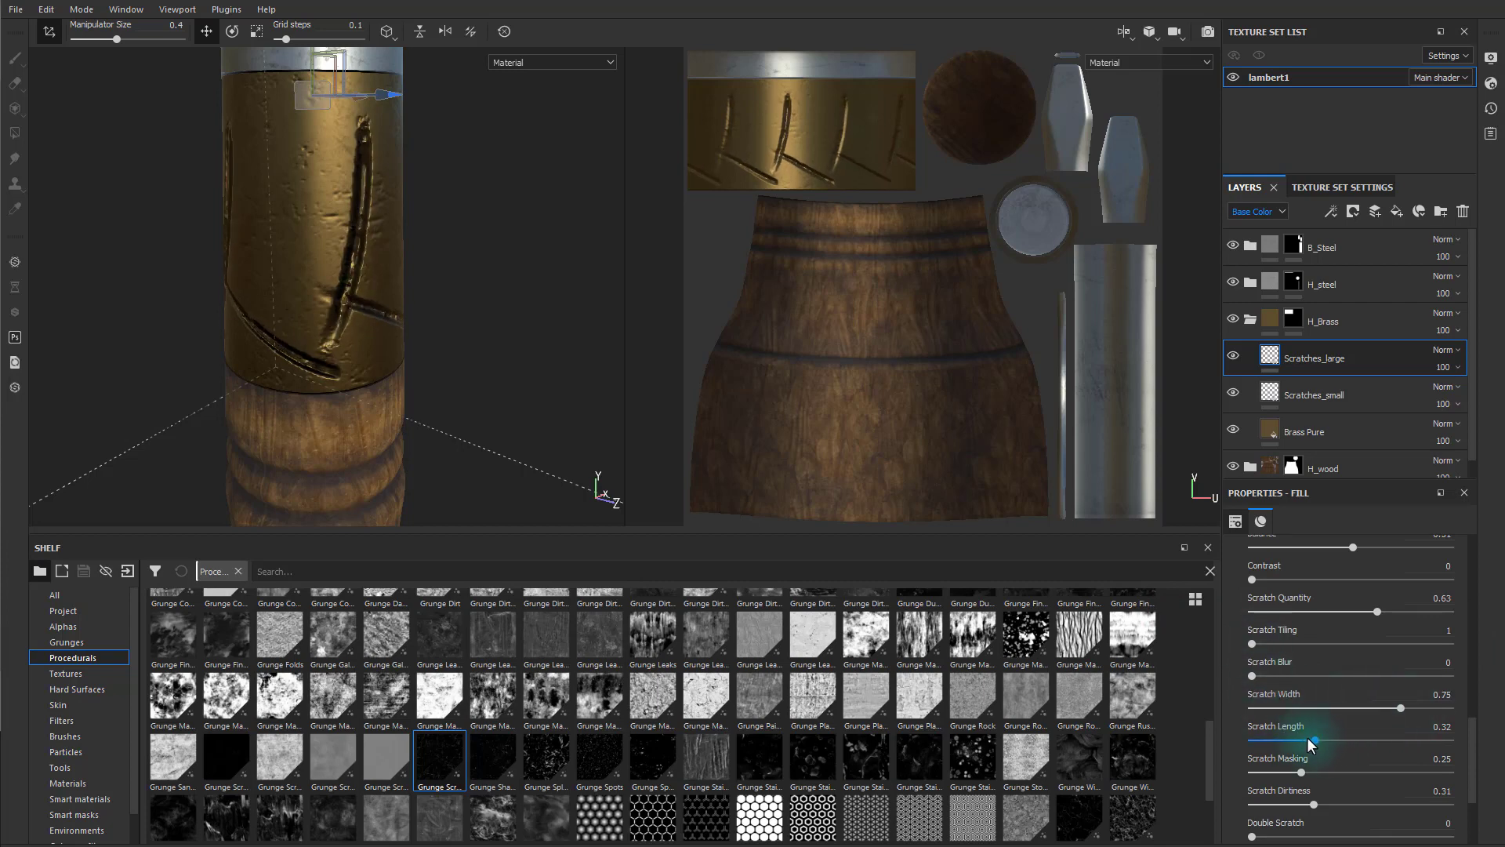
{"action": "left_click_drag", "start_coordinate": [1254, 739], "coordinate": [1227, 737]}
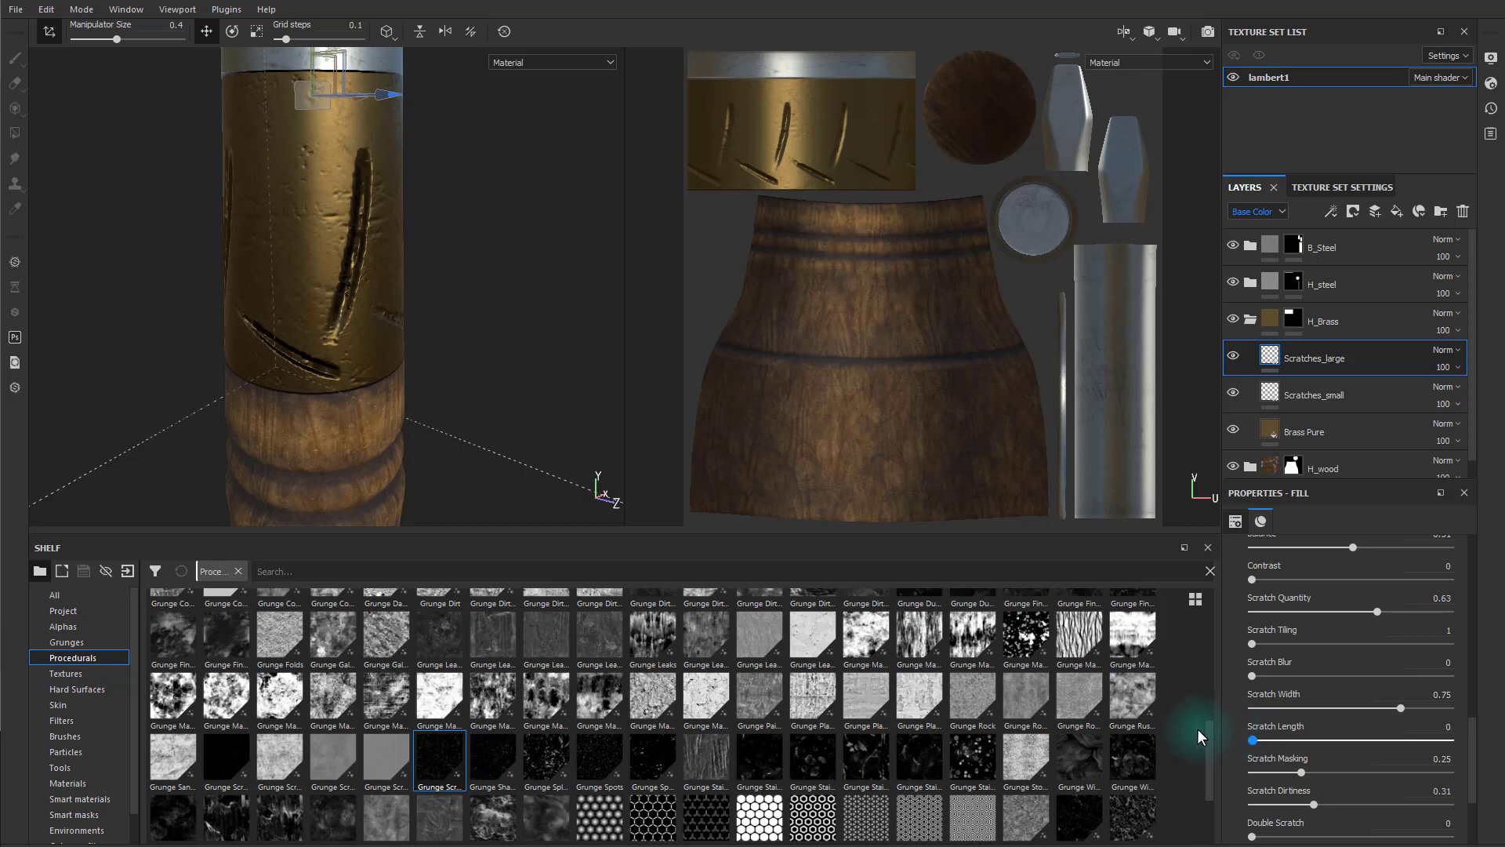
{"action": "left_click_drag", "start_coordinate": [1303, 772], "coordinate": [1273, 808]}
{"action": "scroll", "coordinate": [1285, 782], "scroll_direction": "down", "scroll_amount": 3}
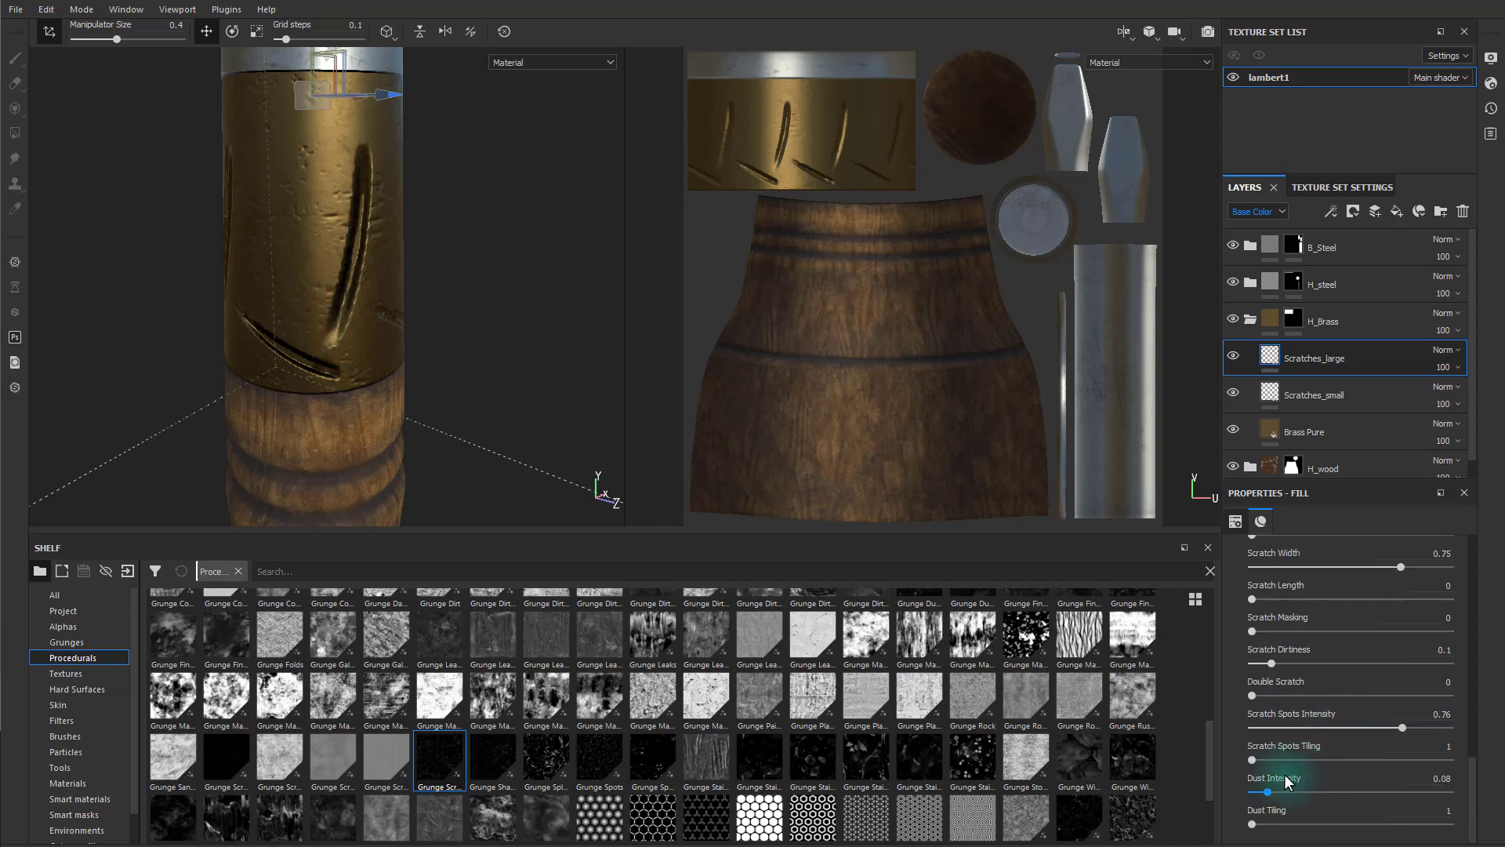
Increase the UV scale of the Scratches_large fill to 4.06 so the scratches repeat smaller.
{"action": "scroll", "coordinate": [1295, 705], "scroll_direction": "down", "scroll_amount": 10}
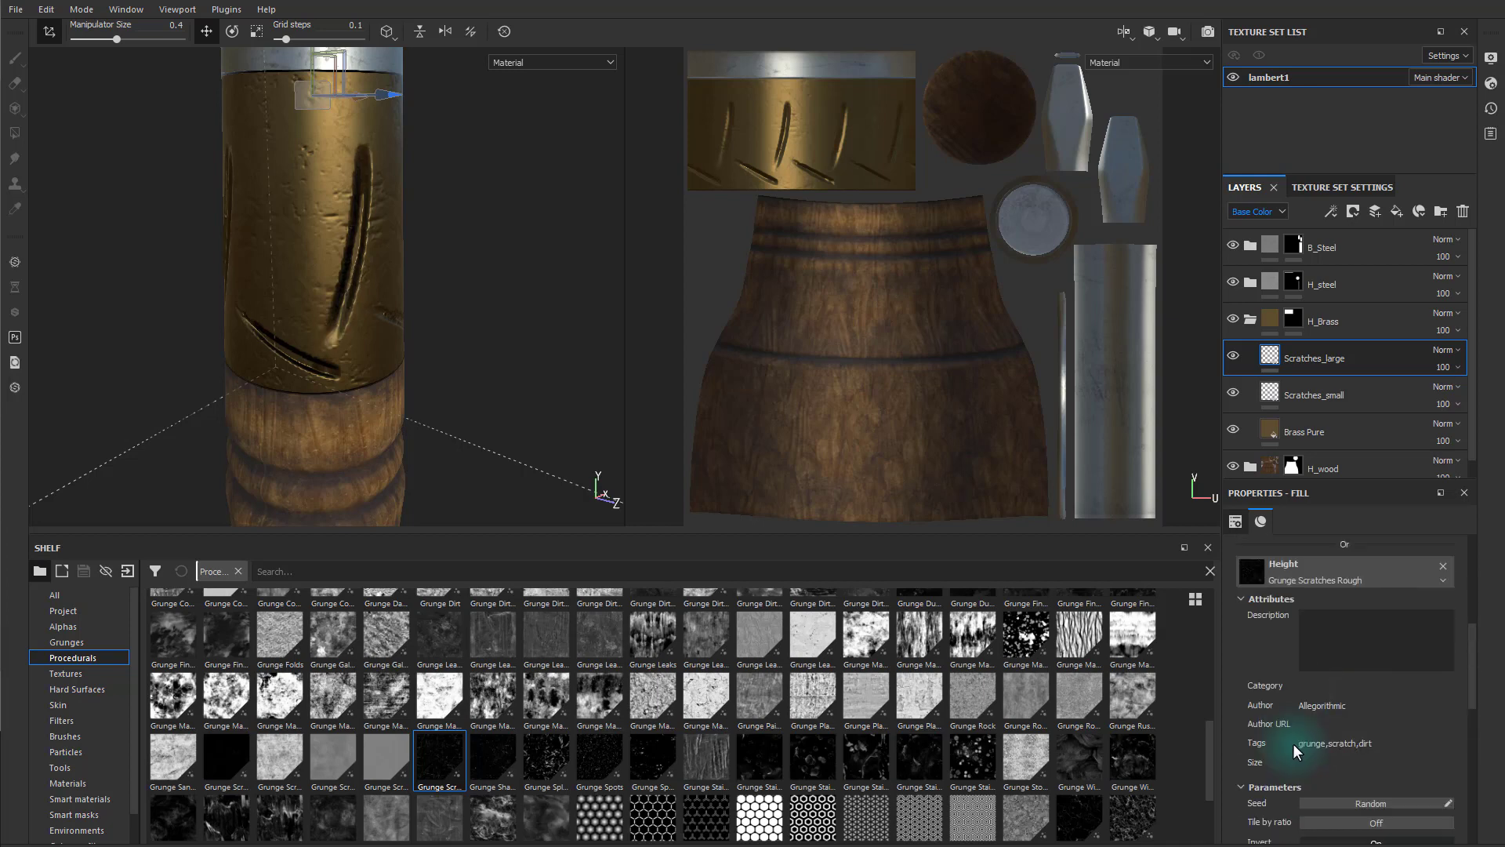
{"action": "scroll", "coordinate": [1286, 740], "scroll_direction": "down", "scroll_amount": 6}
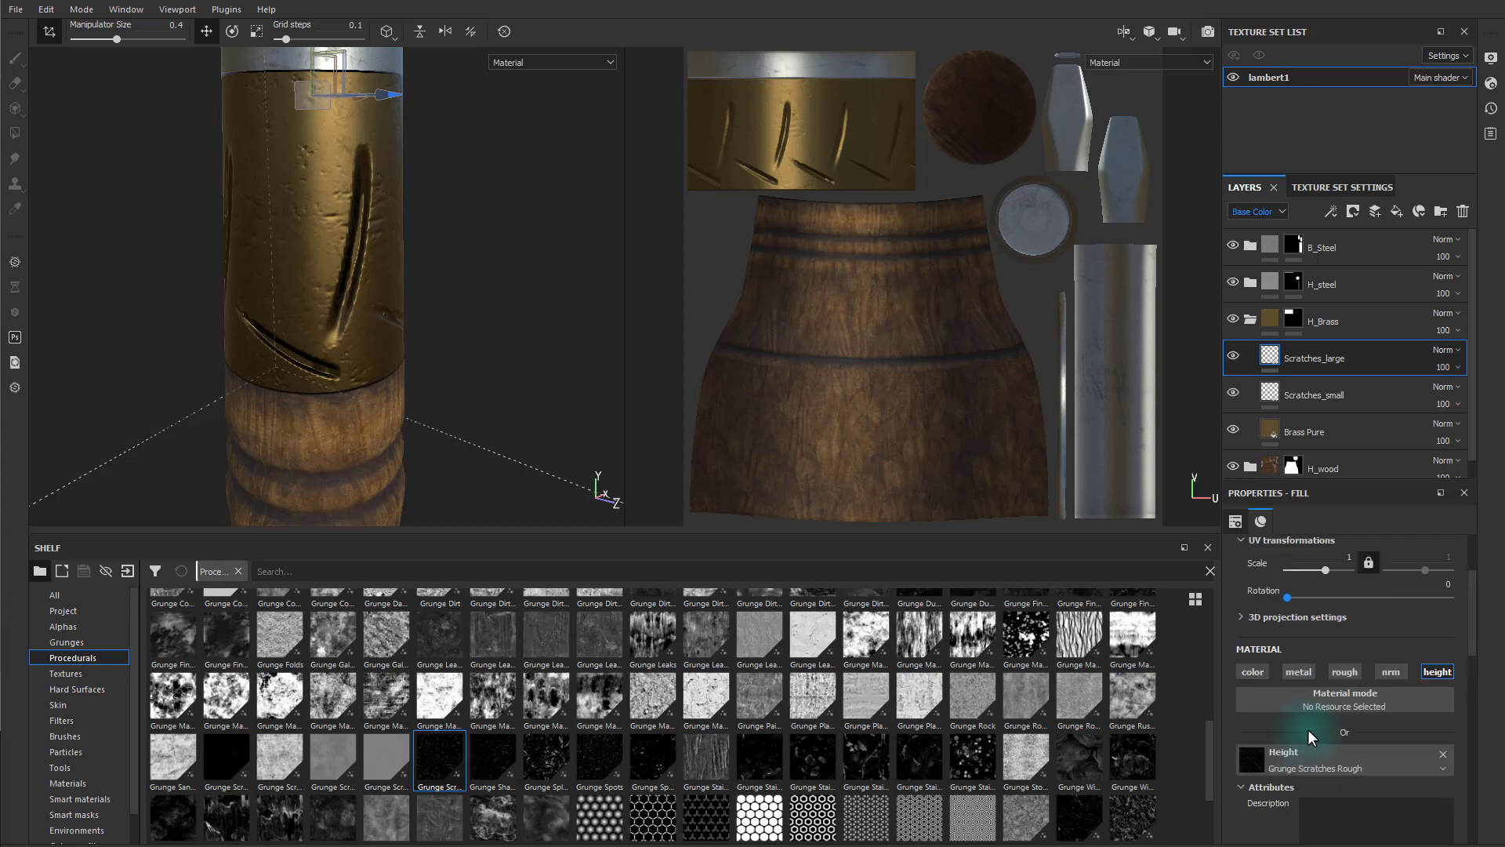
{"action": "left_click_drag", "start_coordinate": [1328, 686], "coordinate": [1328, 688]}
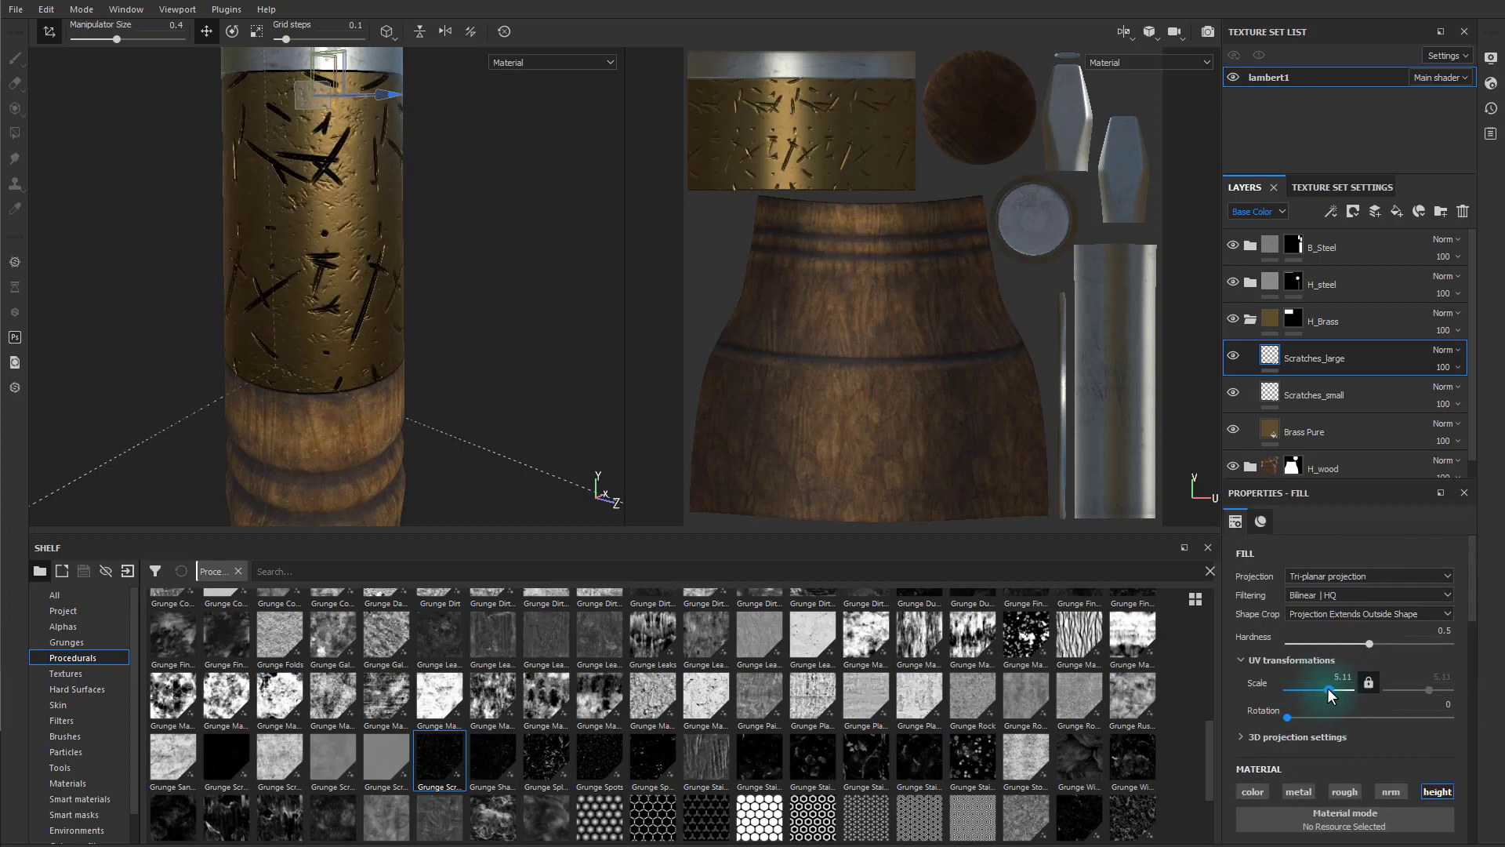
{"action": "scroll", "coordinate": [1329, 753], "scroll_direction": "up", "scroll_amount": 5}
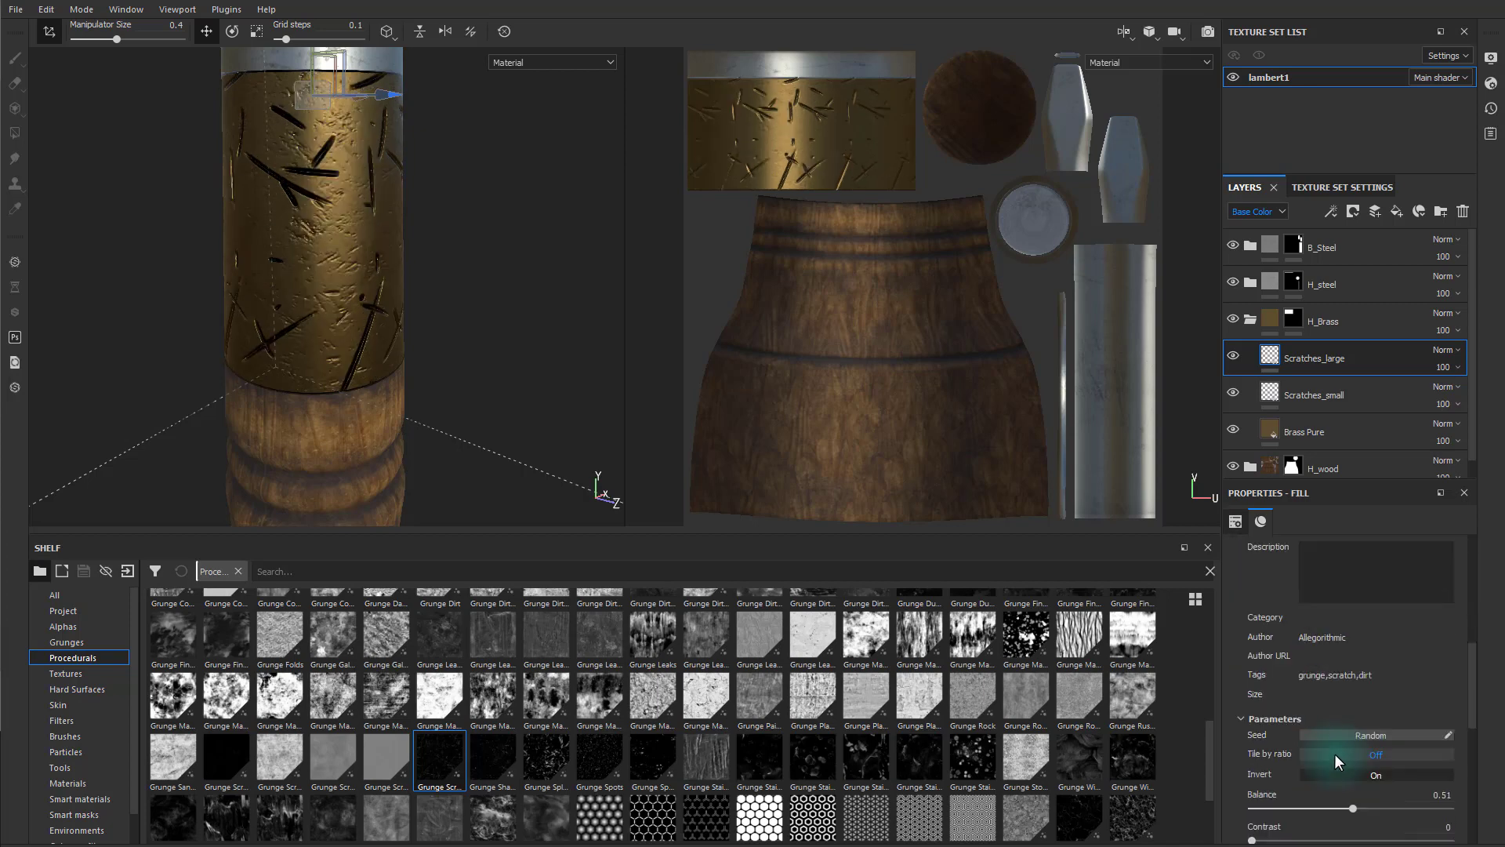
Set Scratch Width to 0.89, Scratch Dirtiness to 0.35 and Scratch Quantity to 0.51.
{"action": "scroll", "coordinate": [1325, 749], "scroll_direction": "down", "scroll_amount": 2}
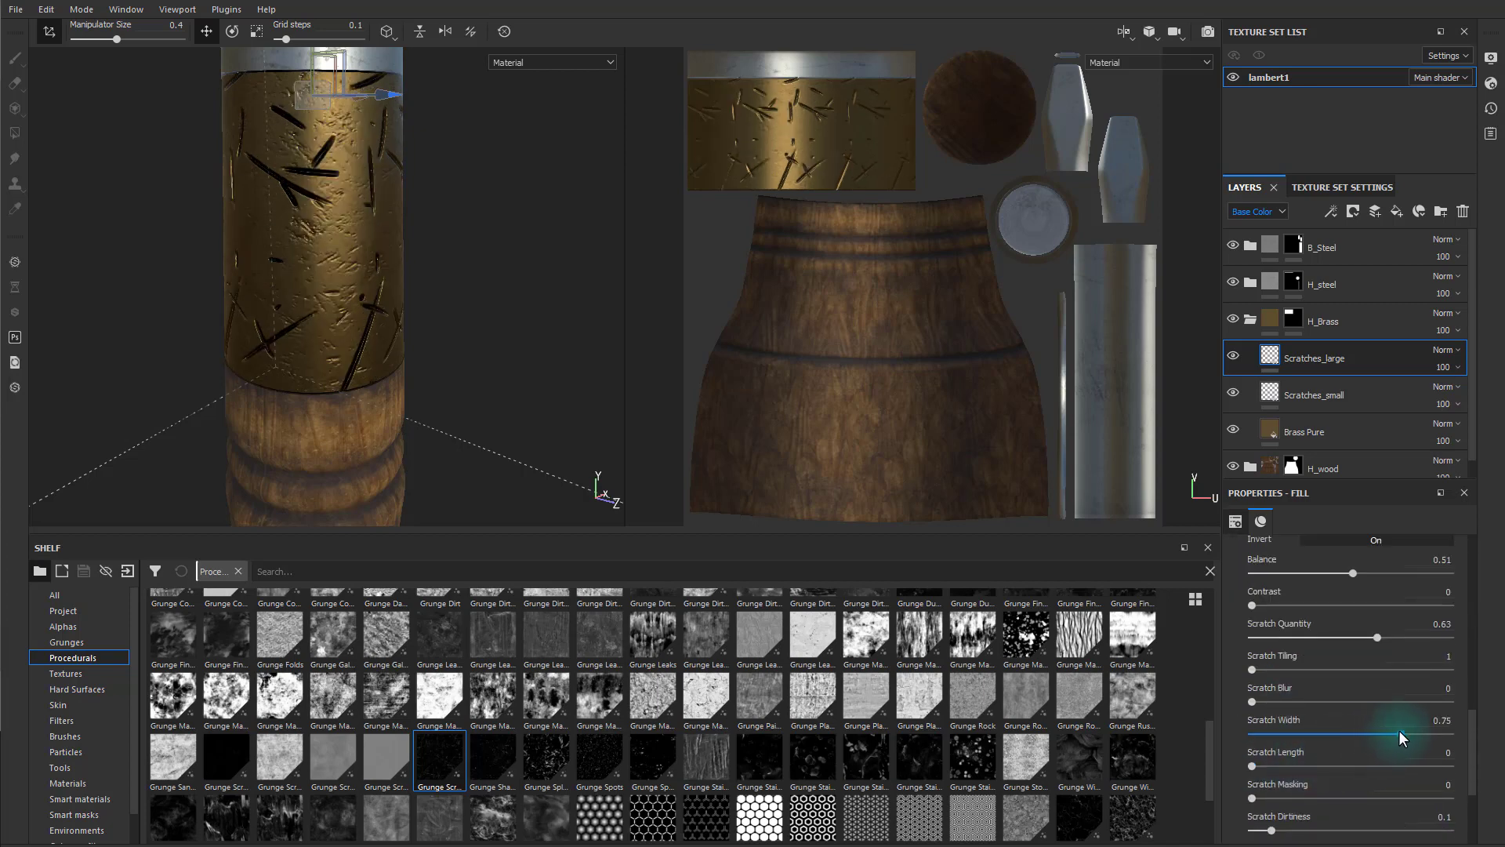
{"action": "left_click_drag", "start_coordinate": [1409, 731], "coordinate": [1449, 734]}
{"action": "left_click_drag", "start_coordinate": [1377, 611], "coordinate": [1352, 610]}
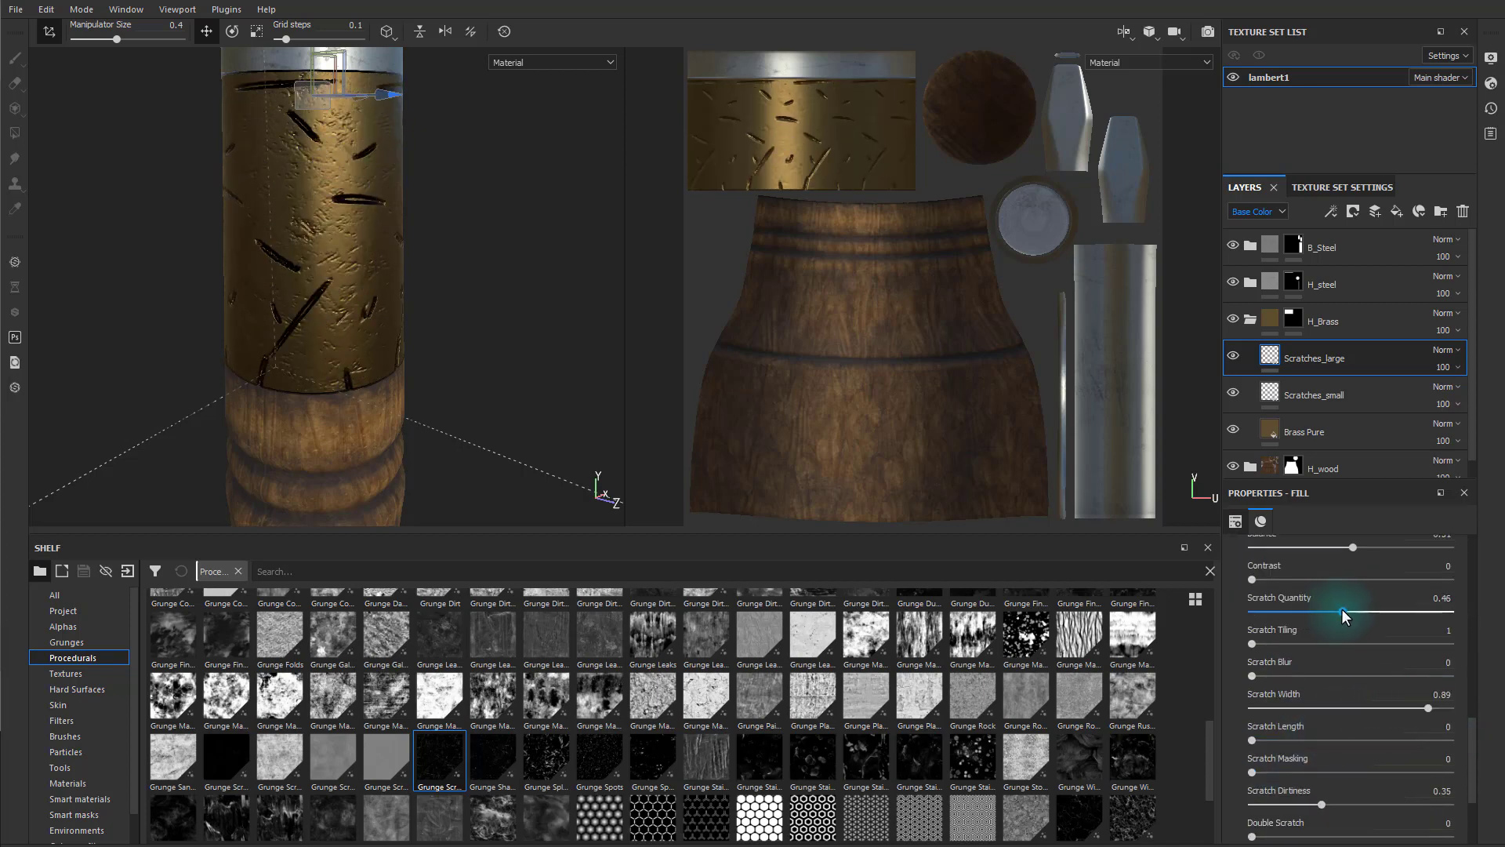
{"action": "scroll", "coordinate": [1370, 725], "scroll_direction": "down", "scroll_amount": 3}
Randomize the seed of the Grunge Scratches Rough texture several times to get a different scratch layout.
{"action": "scroll", "coordinate": [1370, 753], "scroll_direction": "up", "scroll_amount": 6}
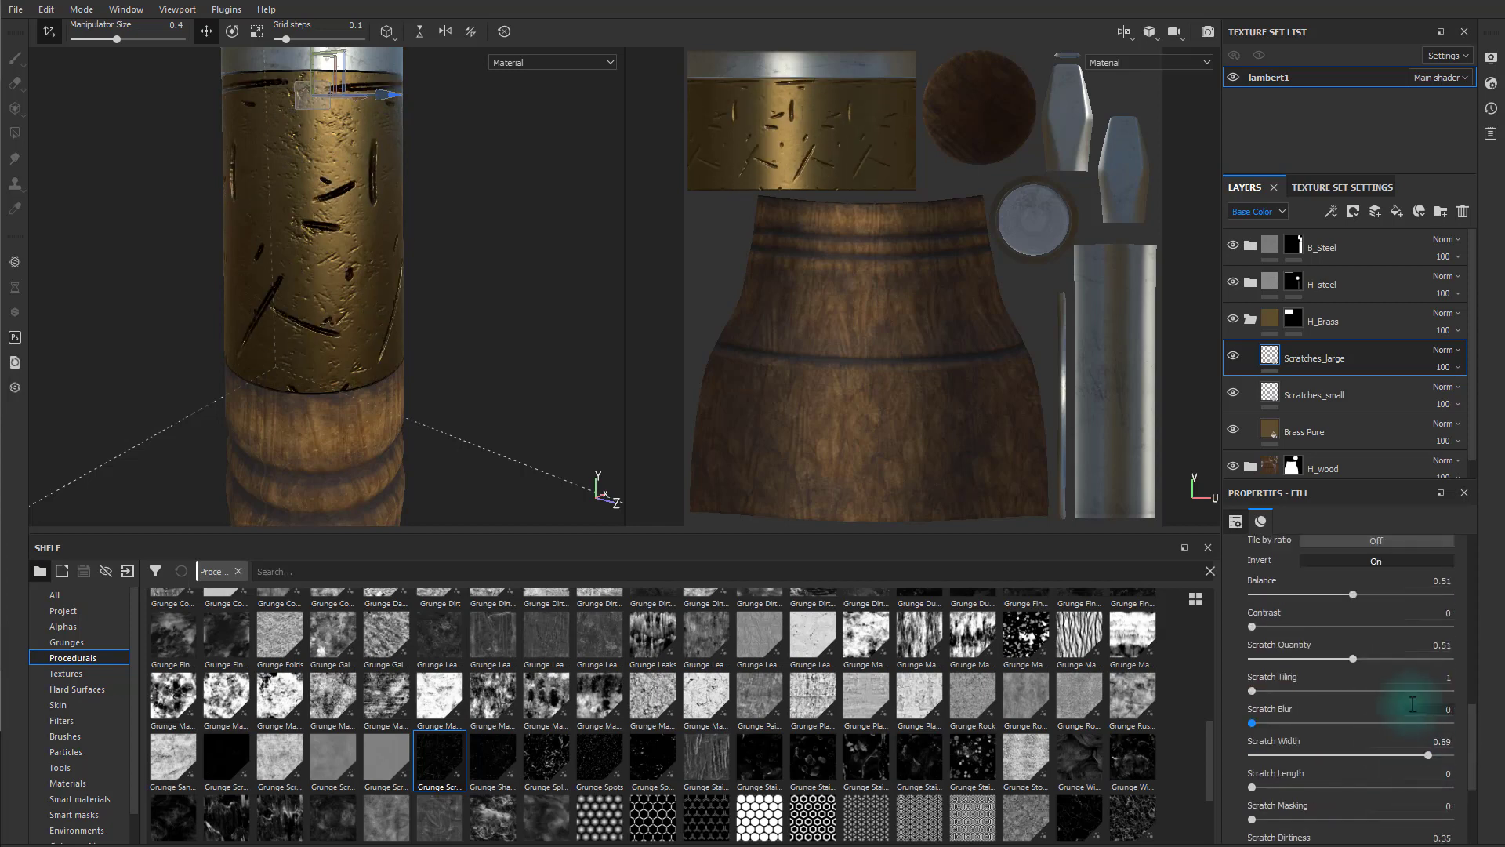
{"action": "scroll", "coordinate": [1376, 737], "scroll_direction": "up", "scroll_amount": 8}
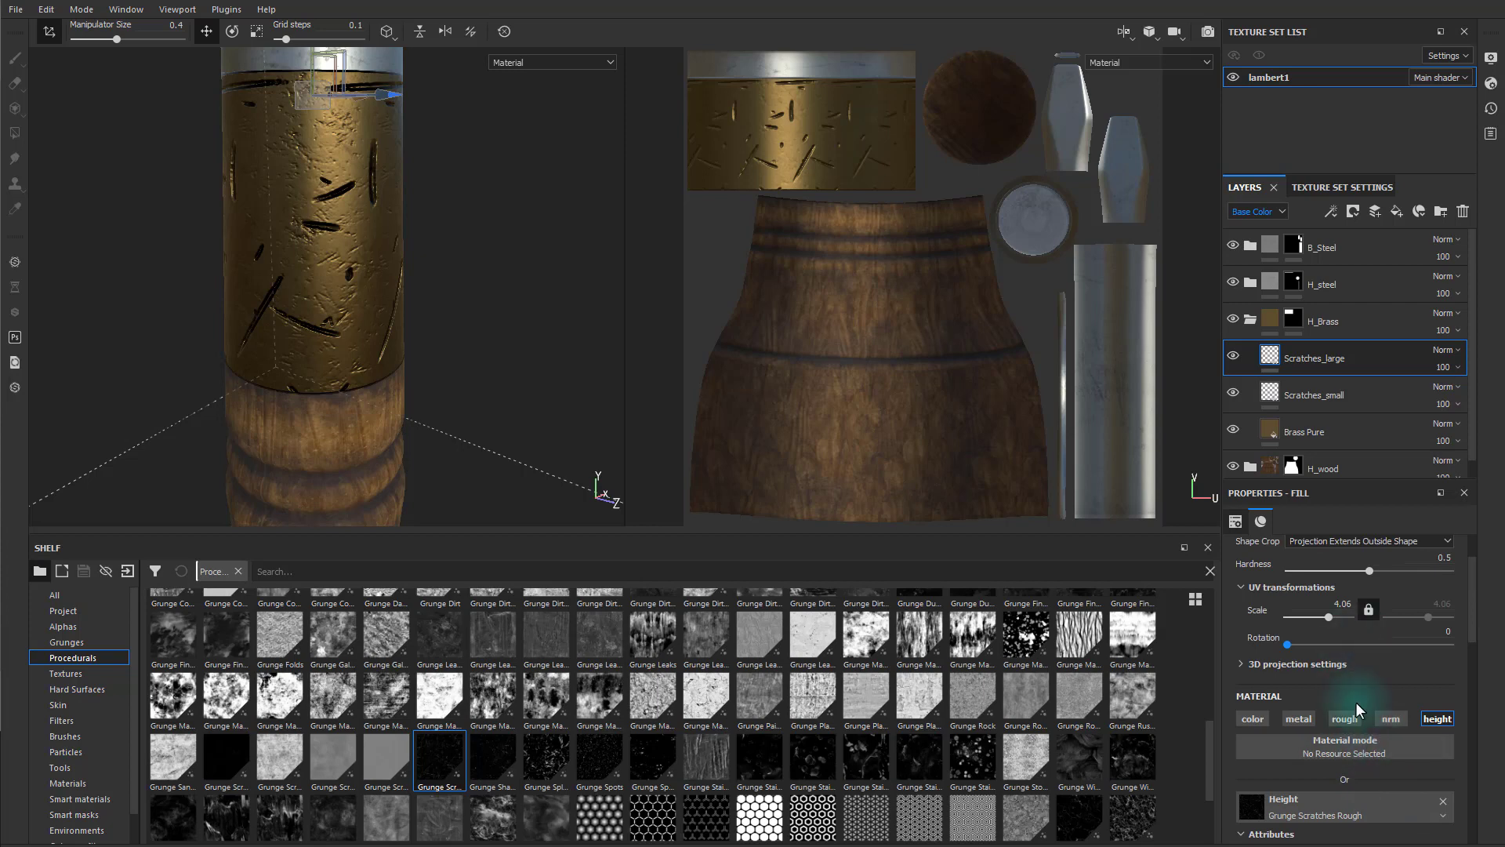
{"action": "scroll", "coordinate": [1367, 715], "scroll_direction": "up", "scroll_amount": 2}
{"action": "scroll", "coordinate": [1370, 710], "scroll_direction": "down", "scroll_amount": 7}
{"action": "scroll", "coordinate": [1372, 709], "scroll_direction": "down", "scroll_amount": 2}
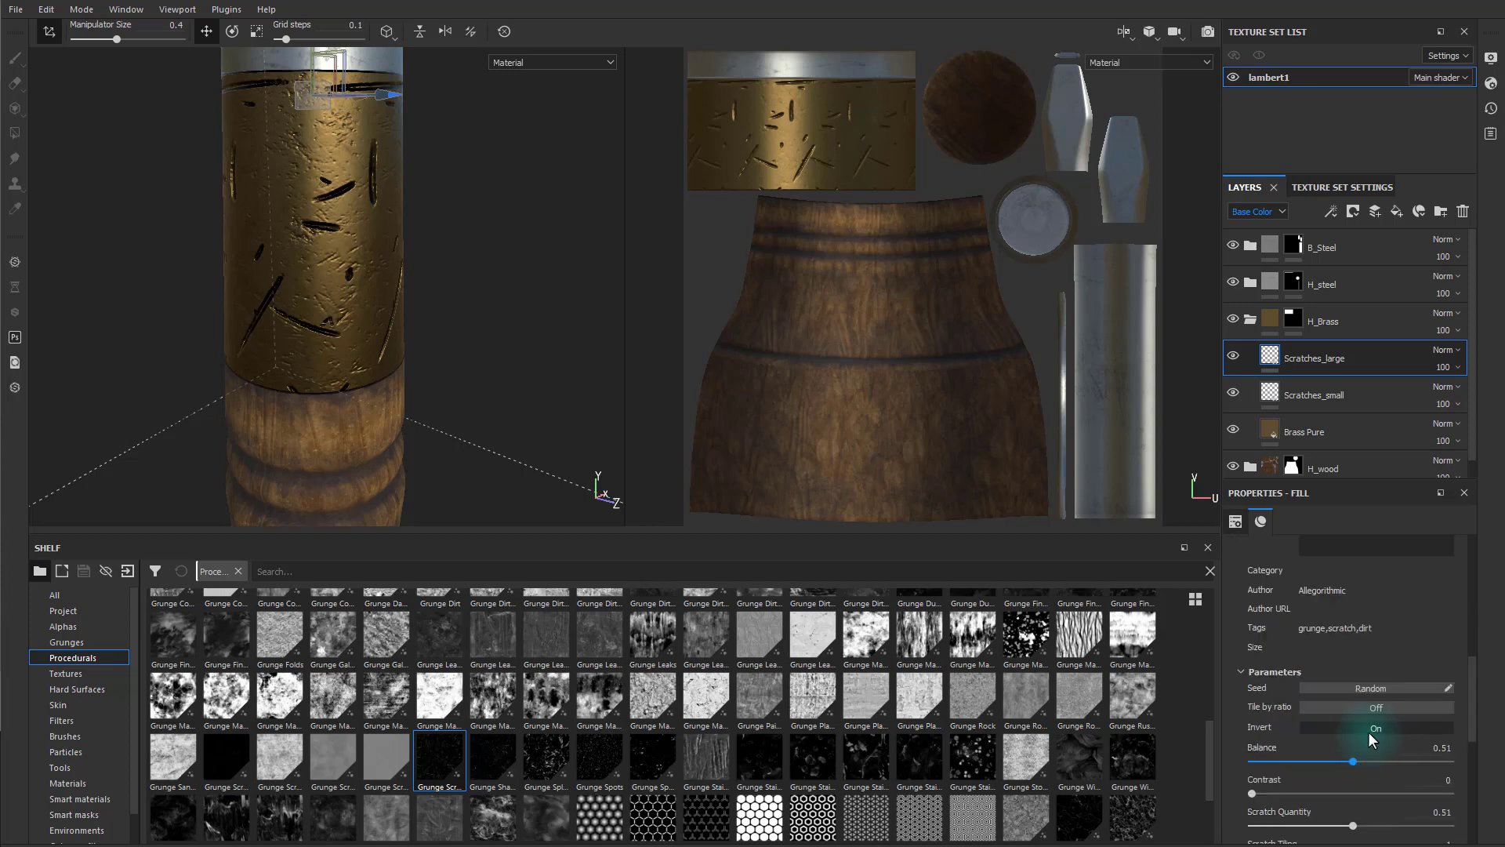
{"action": "left_click", "coordinate": [1365, 687]}
{"action": "left_click", "coordinate": [1367, 687]}
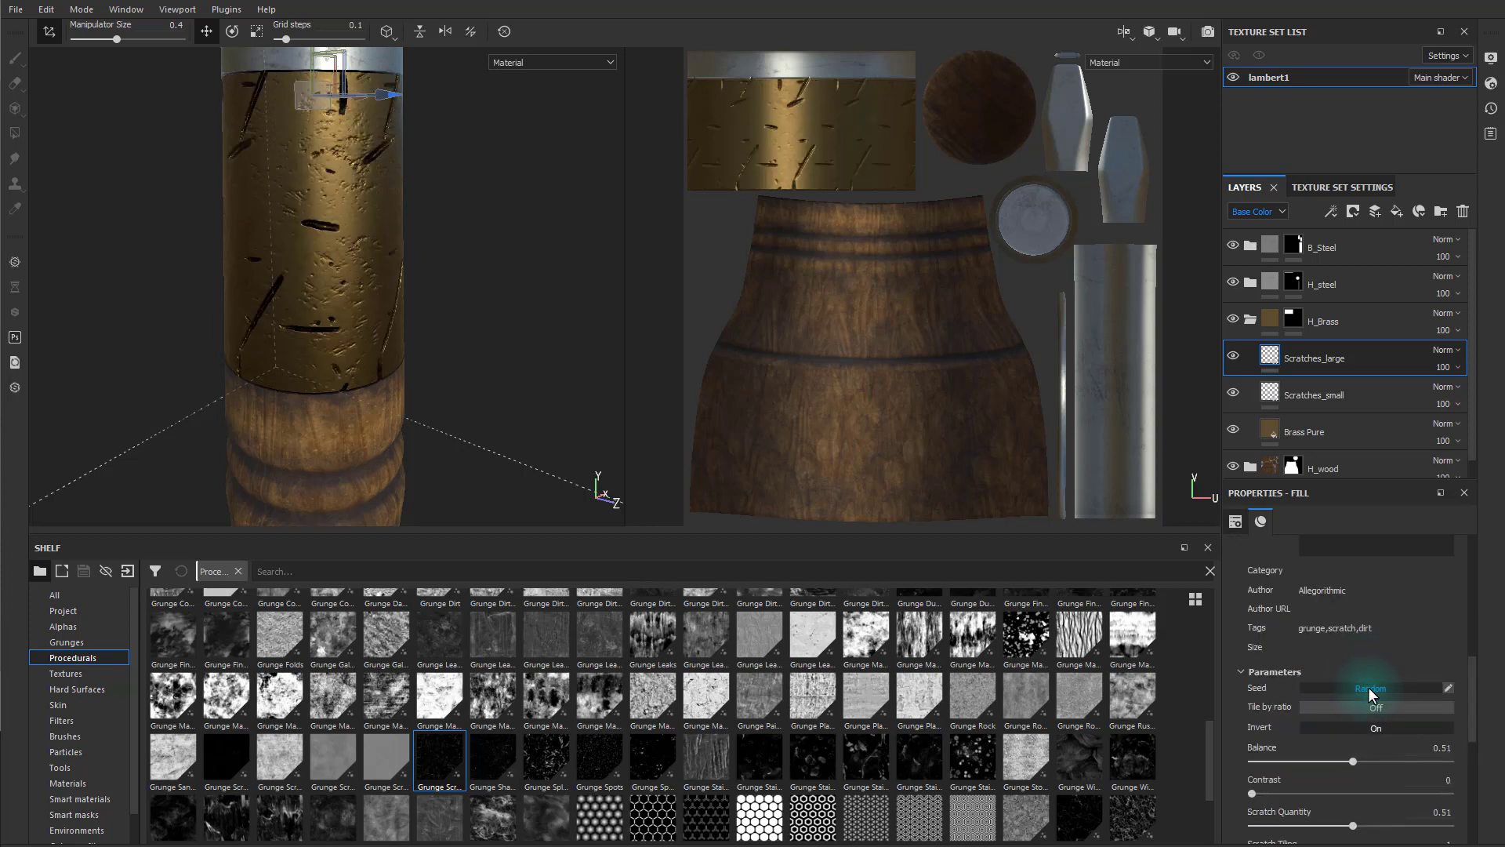
{"action": "left_click", "coordinate": [1369, 689]}
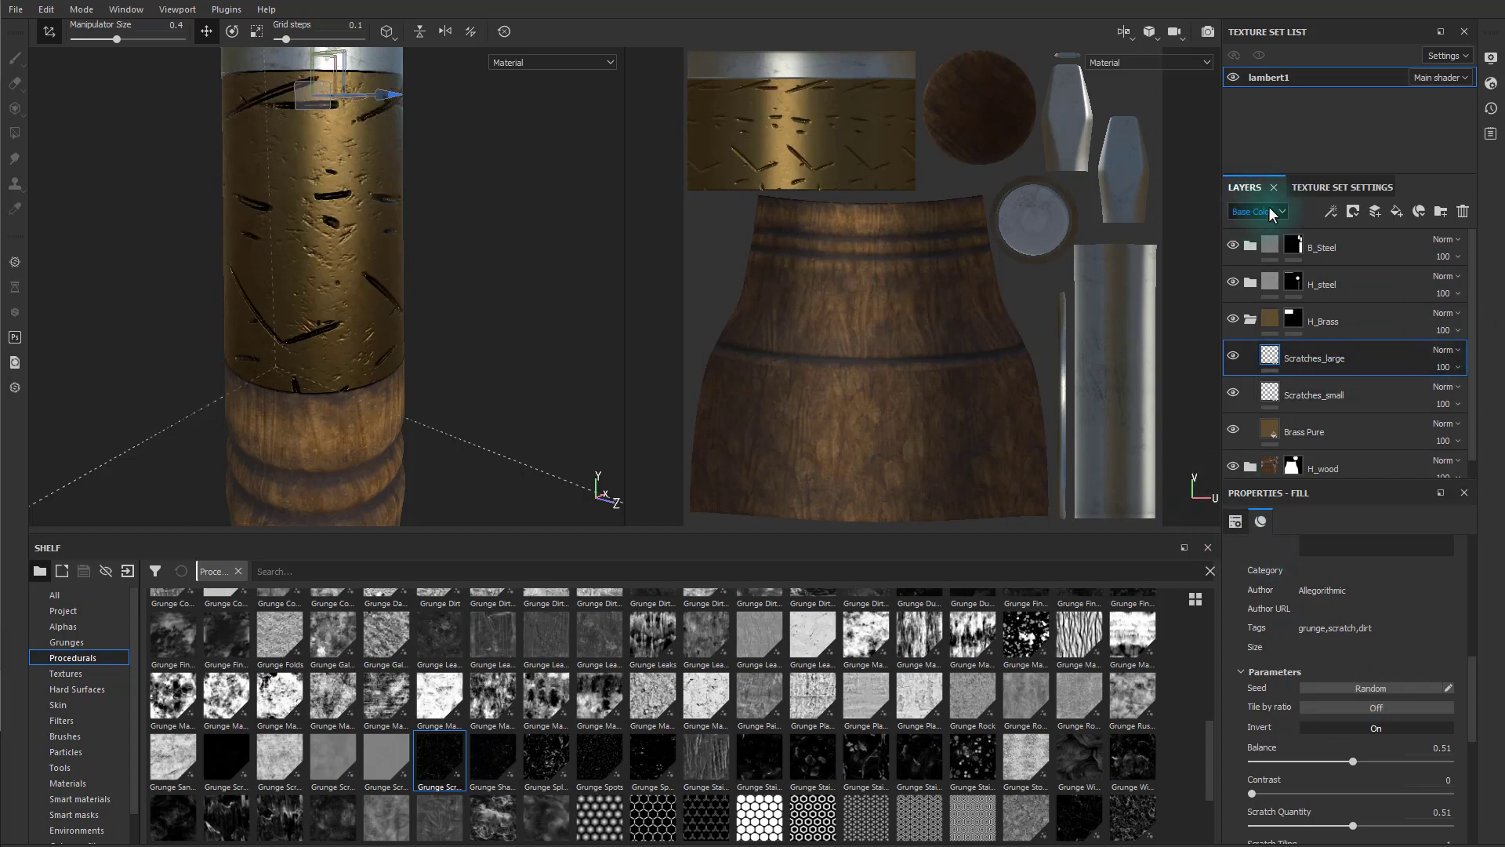
Show the Height channel in the layer stack and lower the Scratches_large height opacity to 3.
{"action": "left_click", "coordinate": [1262, 217]}
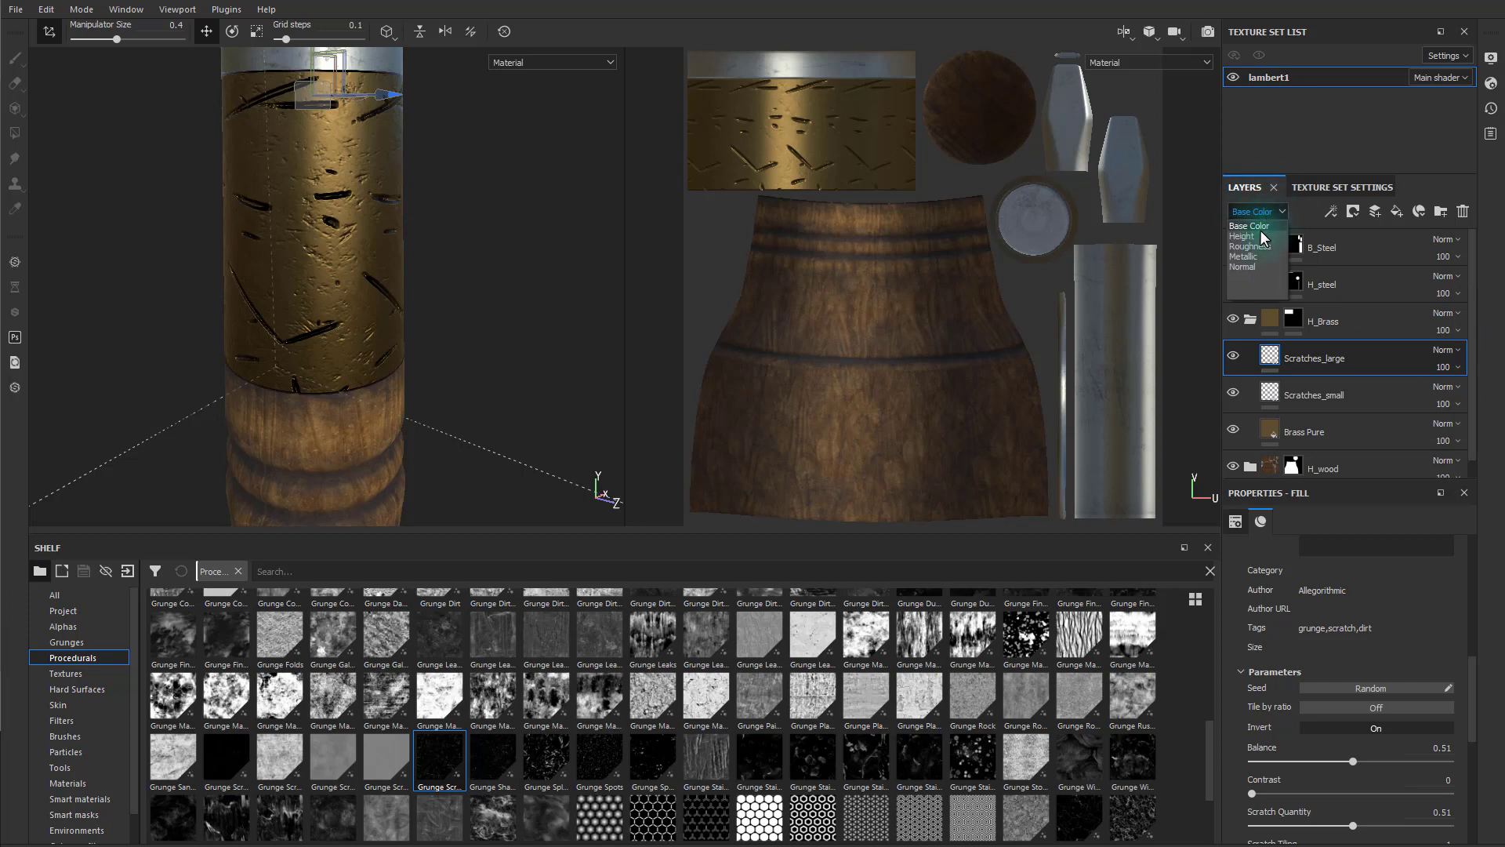
{"action": "left_click", "coordinate": [1260, 236]}
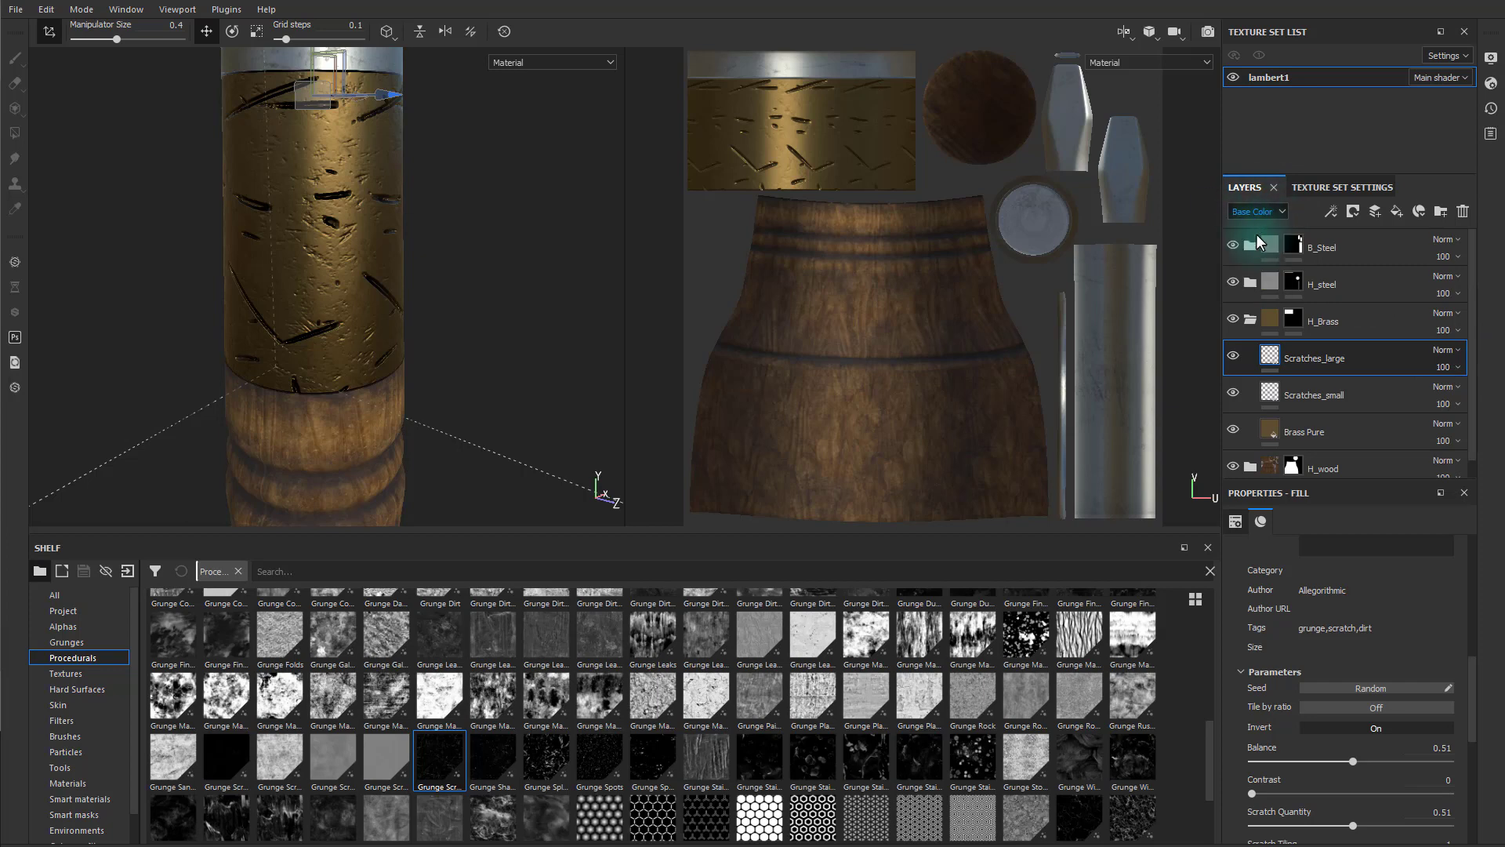
{"action": "left_click", "coordinate": [1437, 367]}
{"action": "left_click_drag", "start_coordinate": [1494, 395], "coordinate": [1445, 397]}
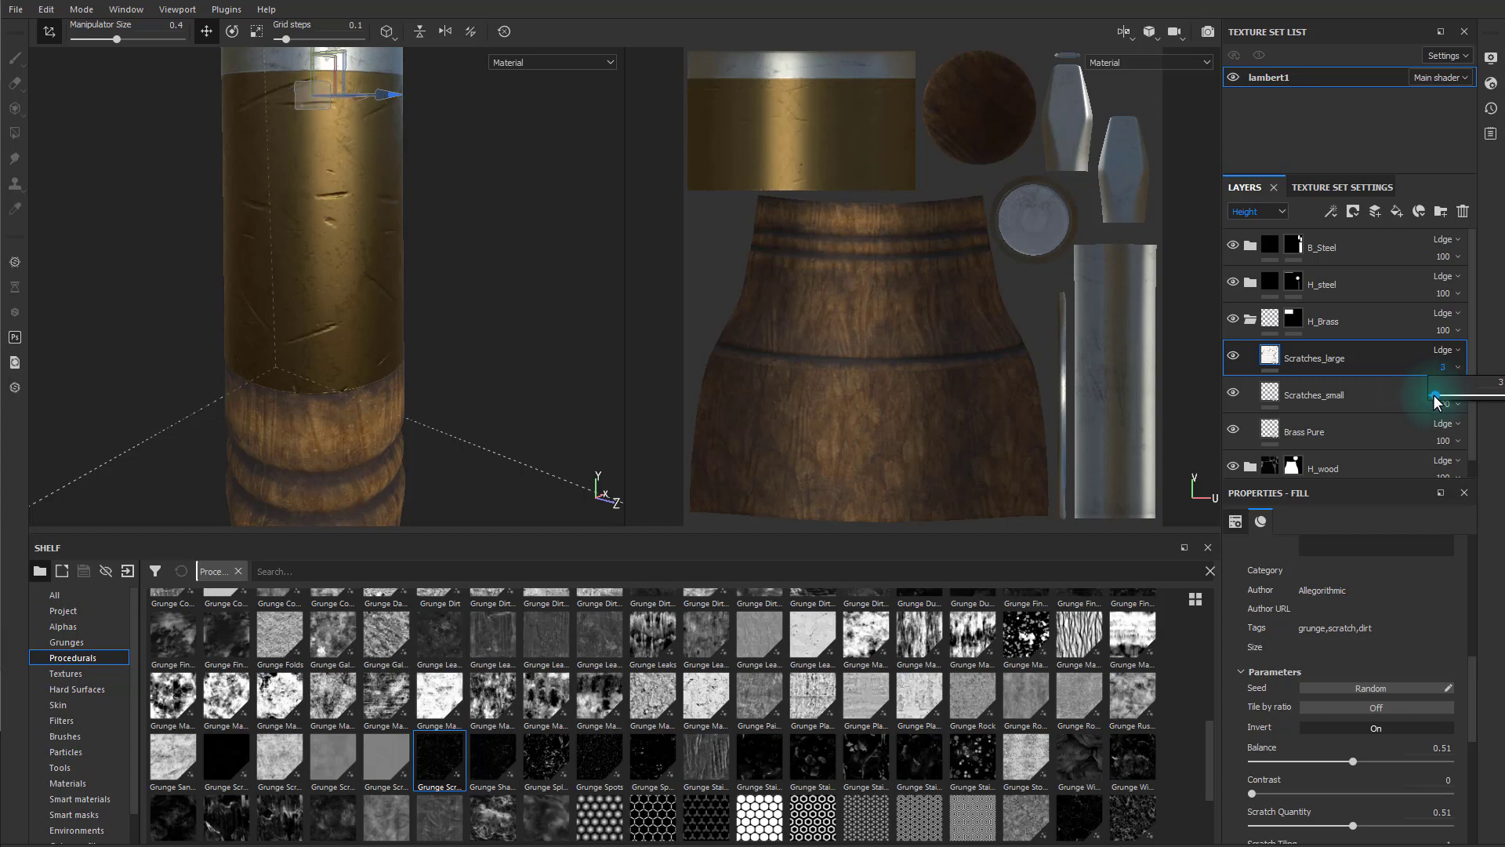
{"action": "left_click_drag", "start_coordinate": [1434, 398], "coordinate": [1436, 395]}
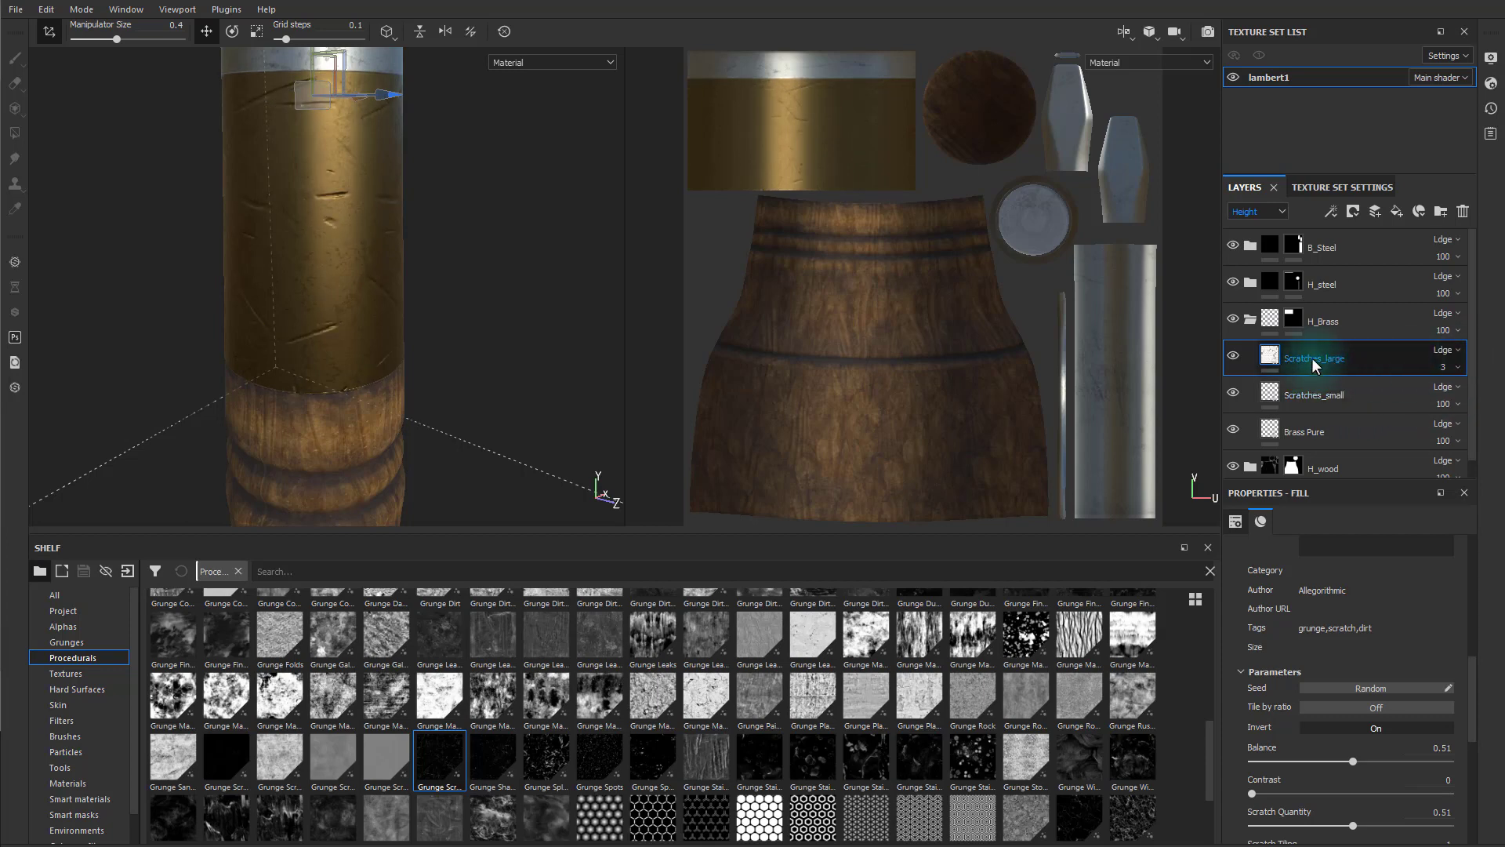
Set the Scratch Width of the Scratches_large height texture to 0.96.
{"action": "scroll", "coordinate": [1353, 764], "scroll_direction": "down", "scroll_amount": 5}
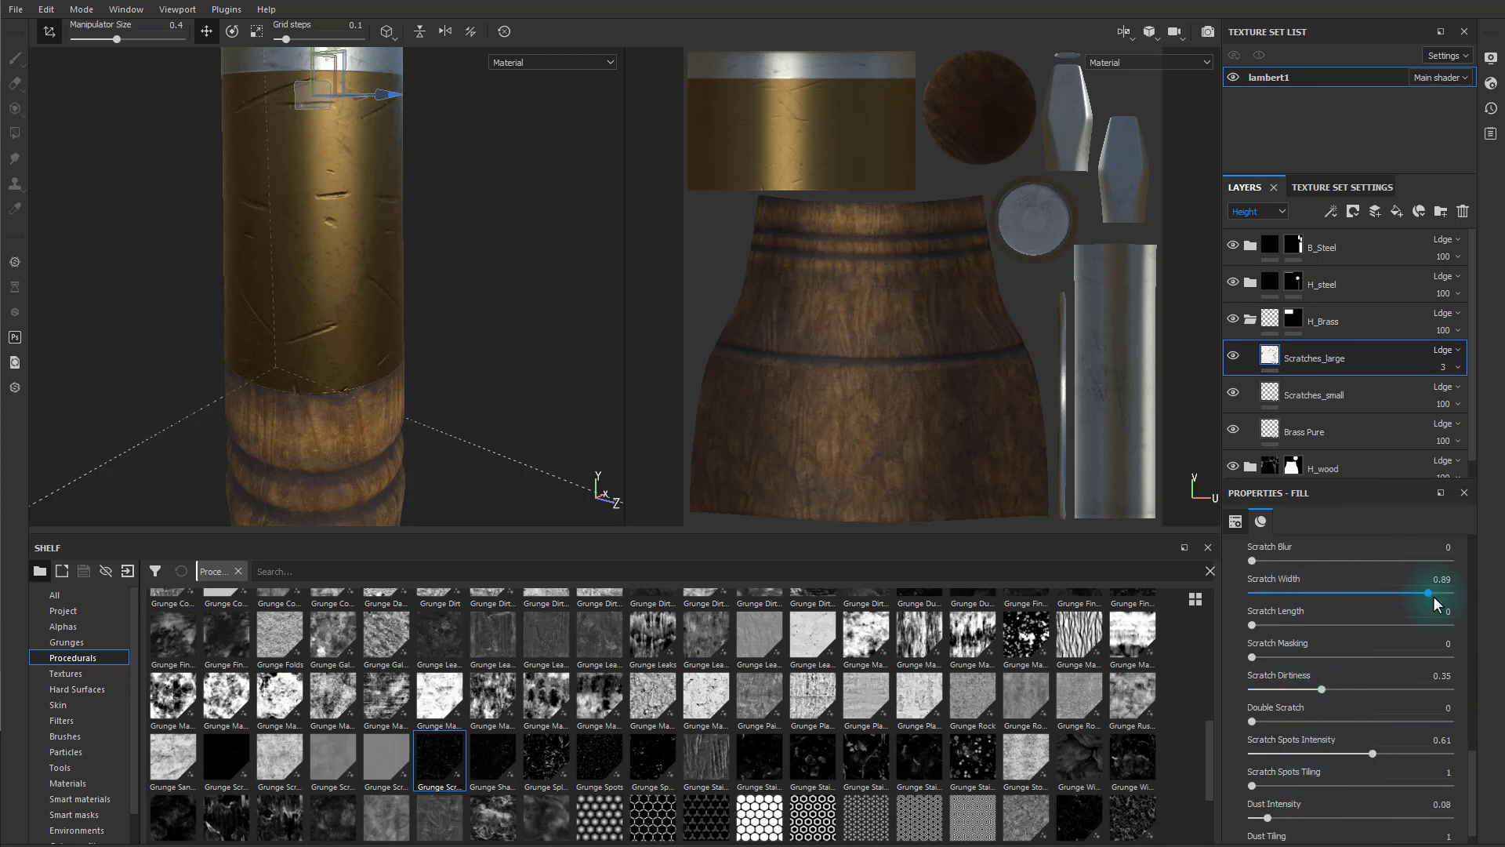
{"action": "left_click_drag", "start_coordinate": [1428, 594], "coordinate": [1442, 595]}
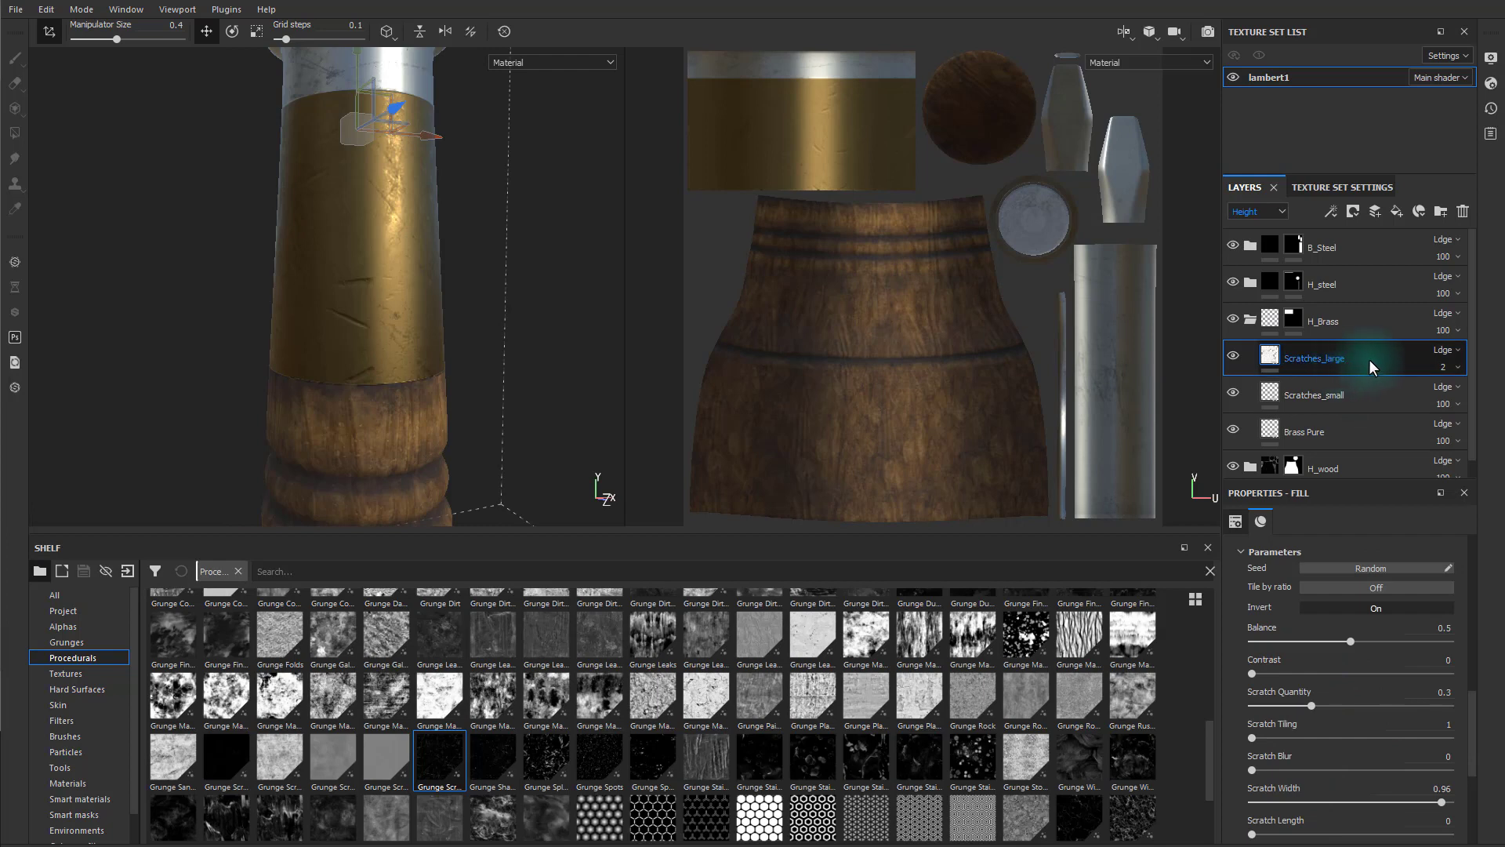
Duplicate the Scratches_large layer and randomize the texture seed of the copy.
{"action": "right_click", "coordinate": [1369, 359]}
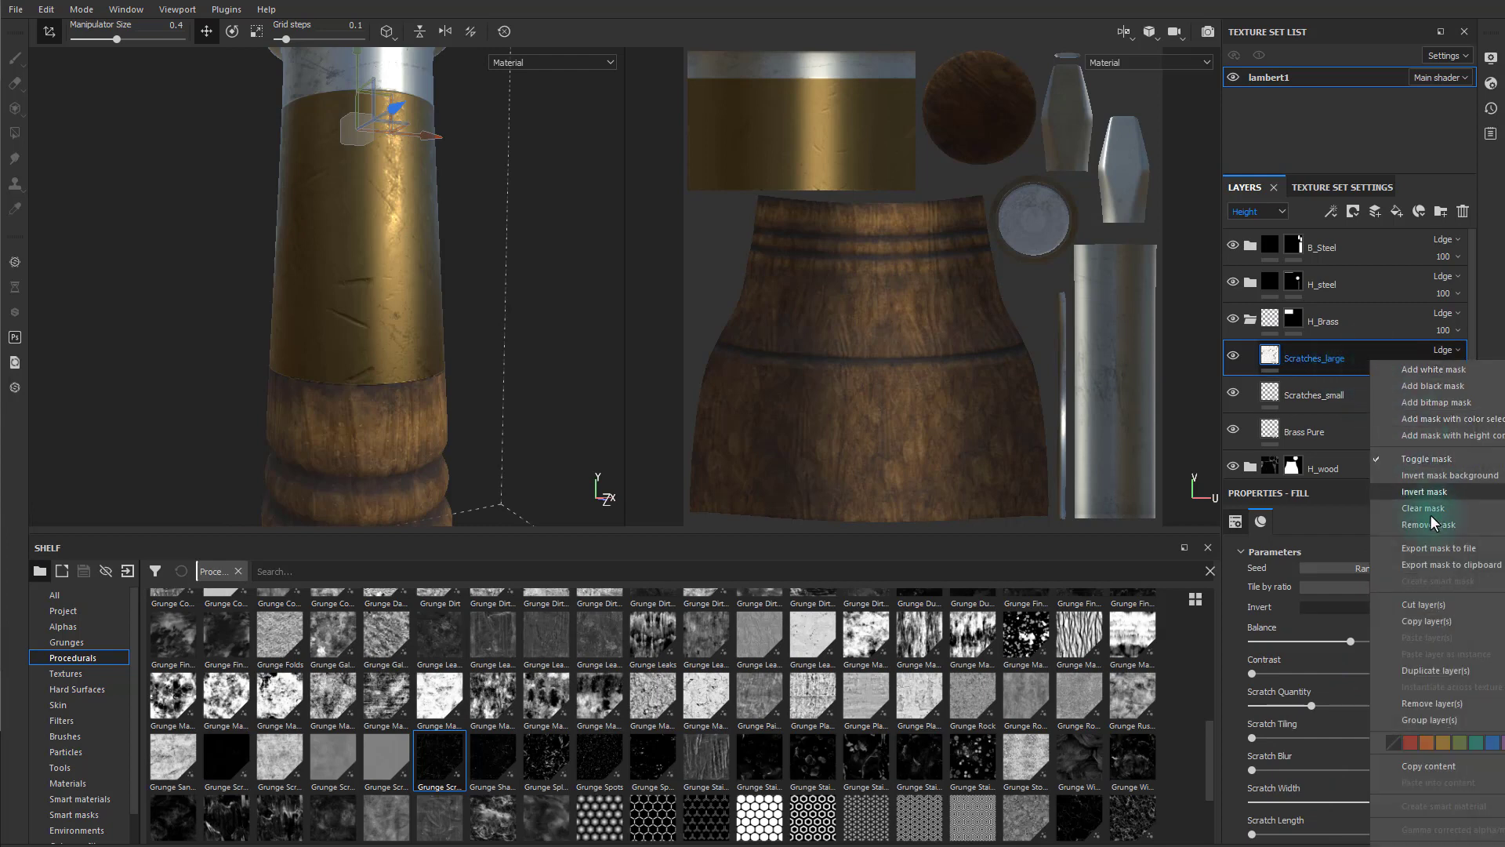
{"action": "left_click", "coordinate": [1408, 669]}
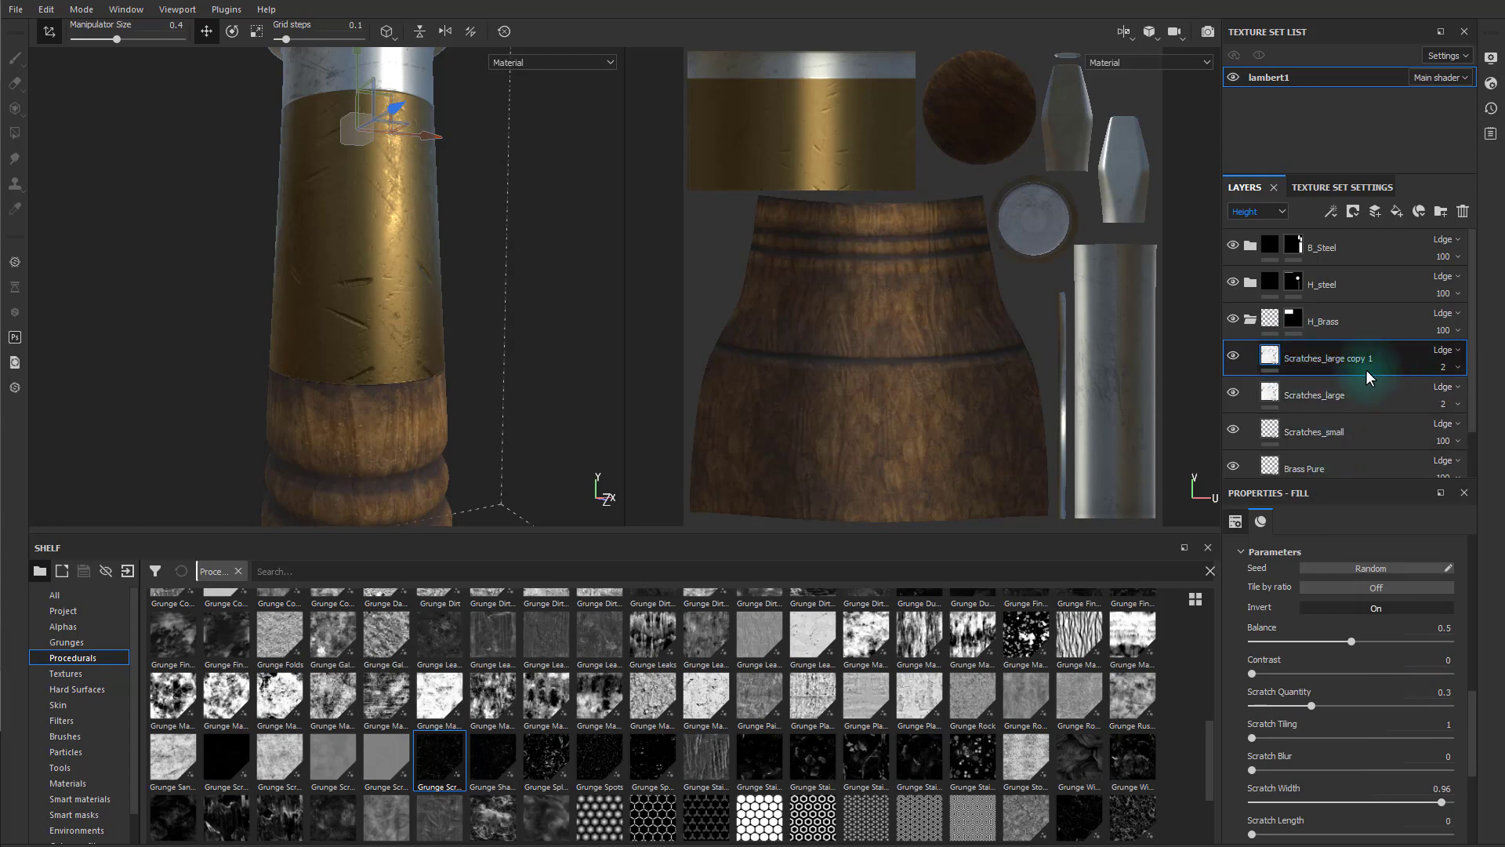
{"action": "left_click", "coordinate": [1366, 570]}
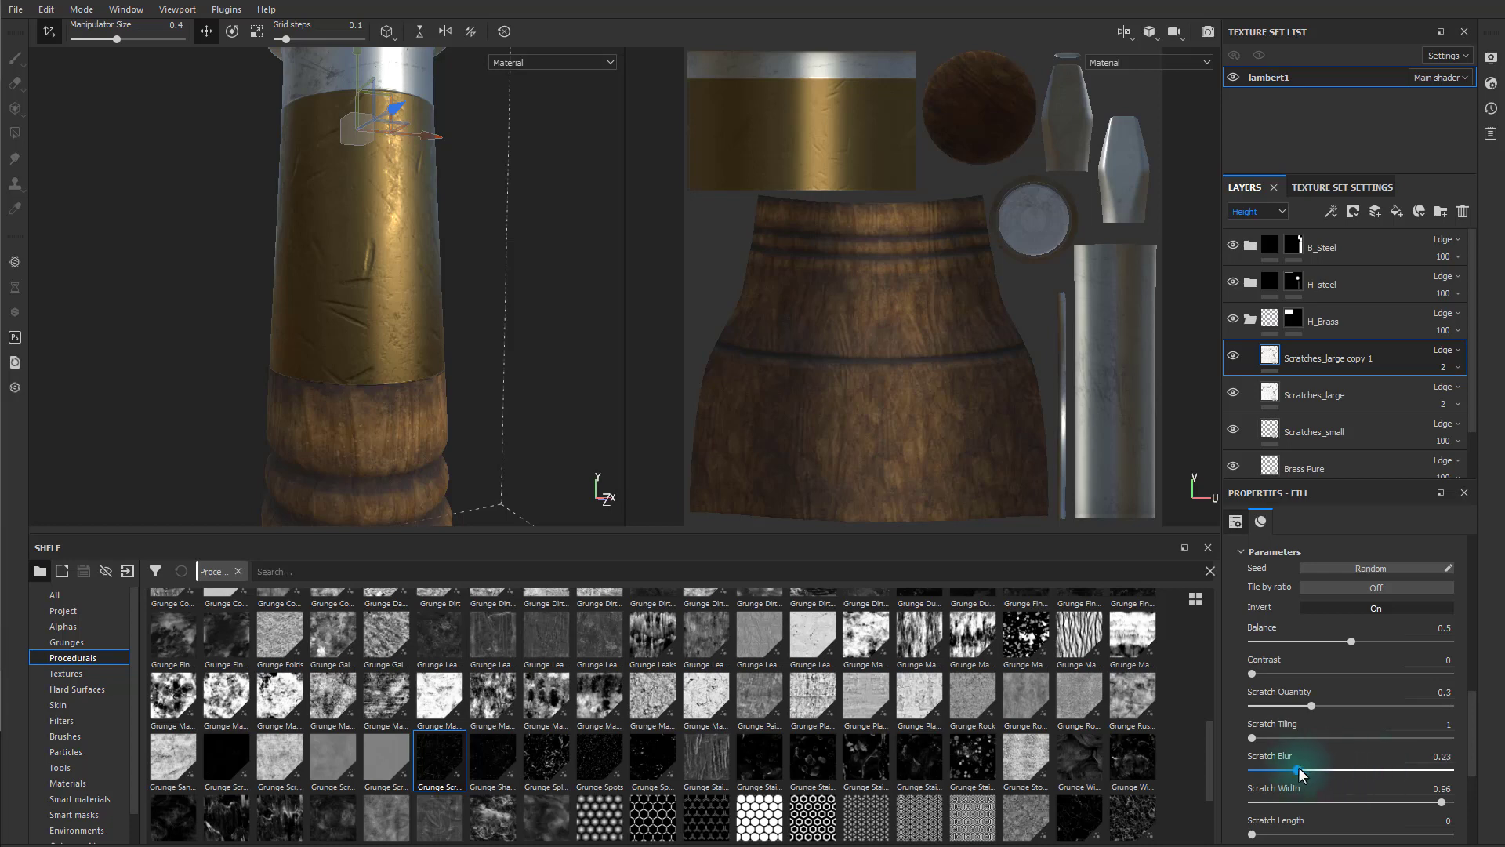
Set the Scratch Blur of Scratches_large copy 1 to 0.71 and switch the layer stack to the Base Color channel.
{"action": "left_click_drag", "start_coordinate": [1298, 768], "coordinate": [1389, 770]}
{"action": "scroll", "coordinate": [1389, 770], "scroll_direction": "down", "scroll_amount": 3}
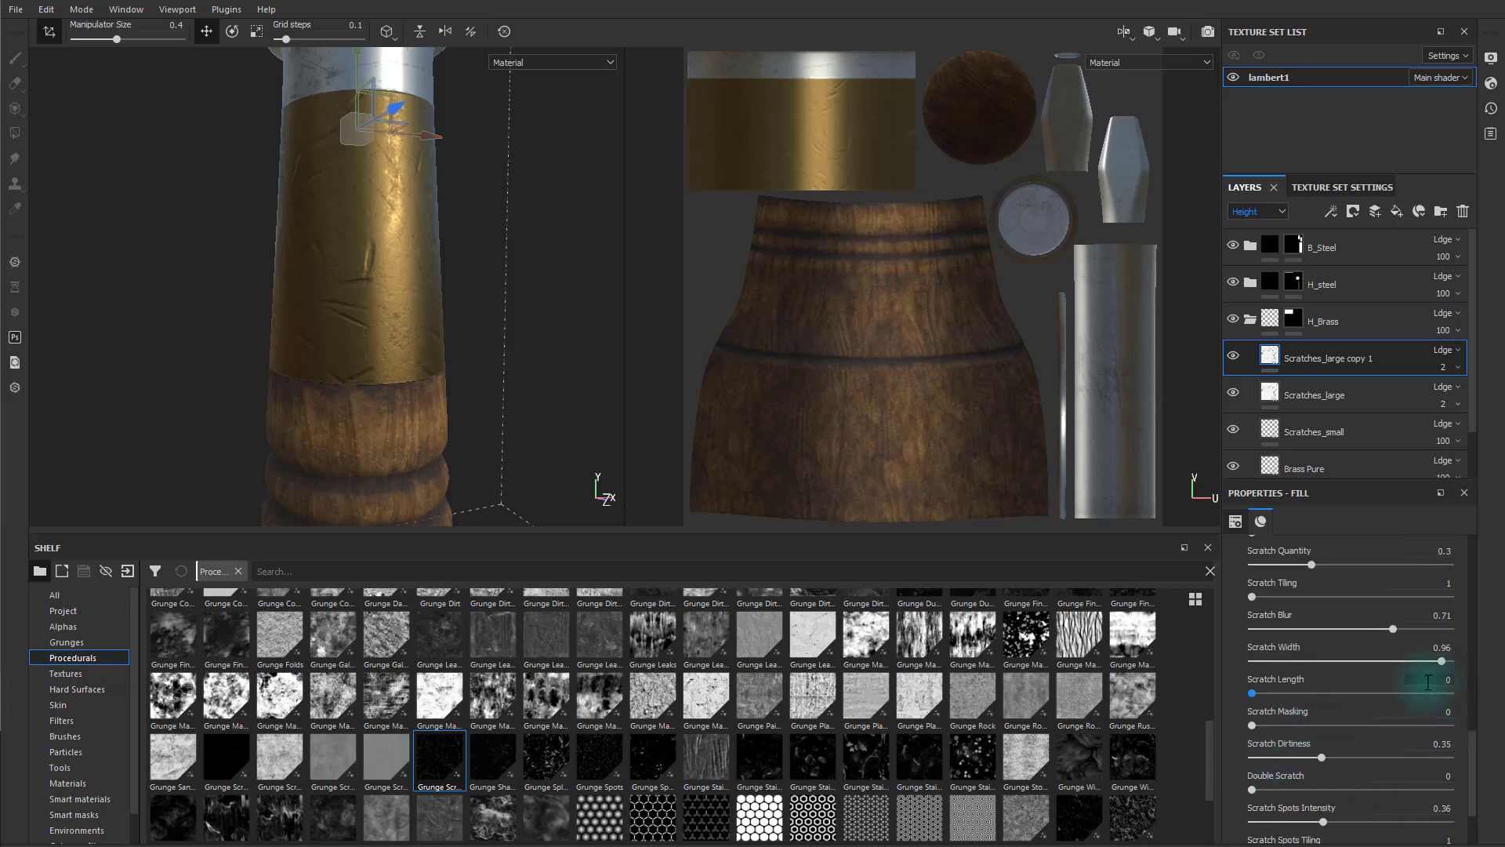
{"action": "scroll", "coordinate": [1423, 666], "scroll_direction": "up", "scroll_amount": 5}
{"action": "left_click", "coordinate": [1267, 211]}
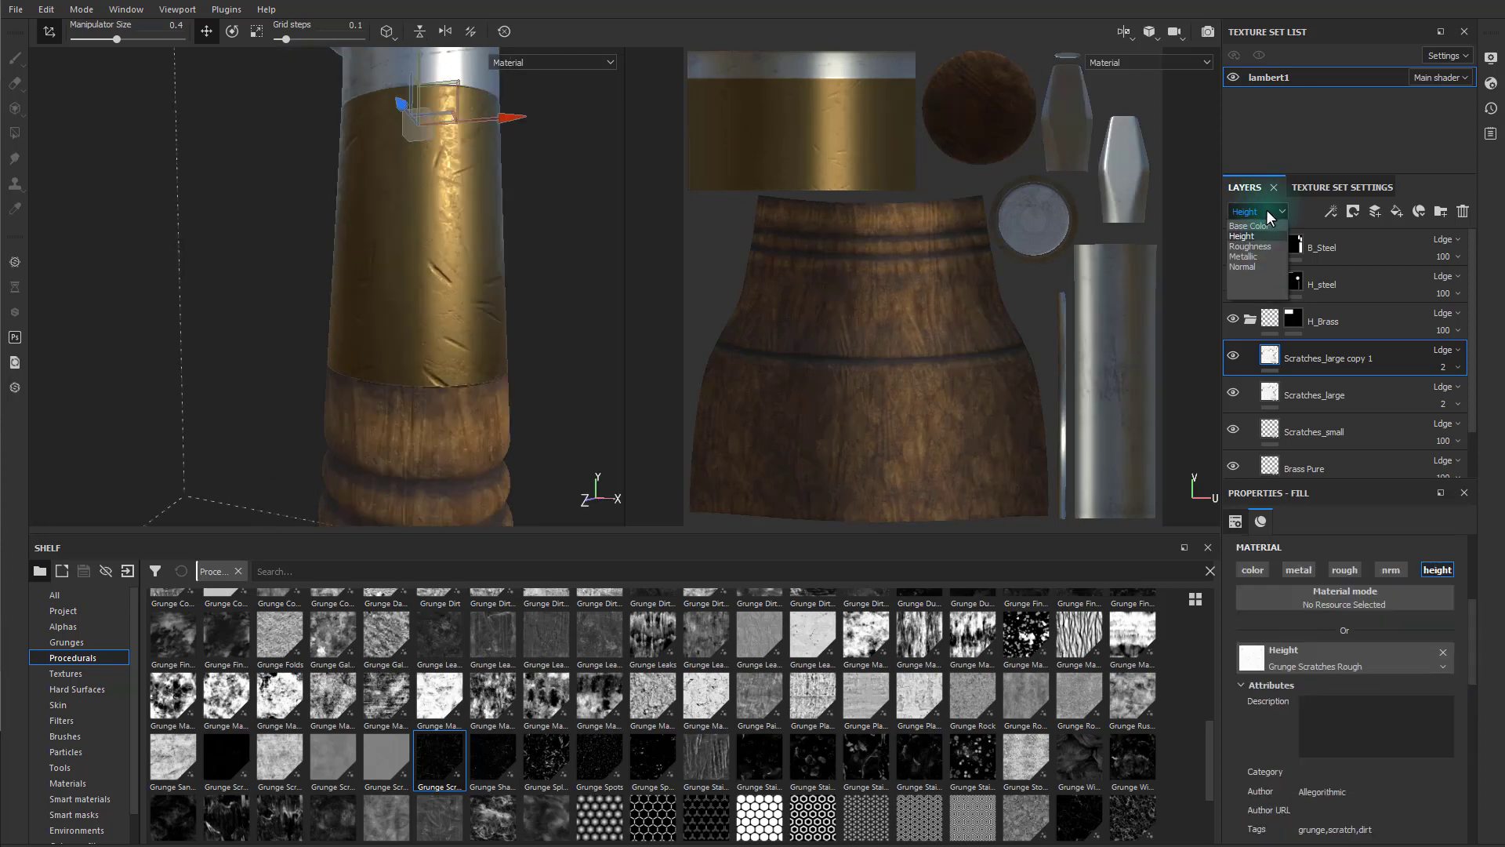
{"action": "left_click", "coordinate": [1253, 225]}
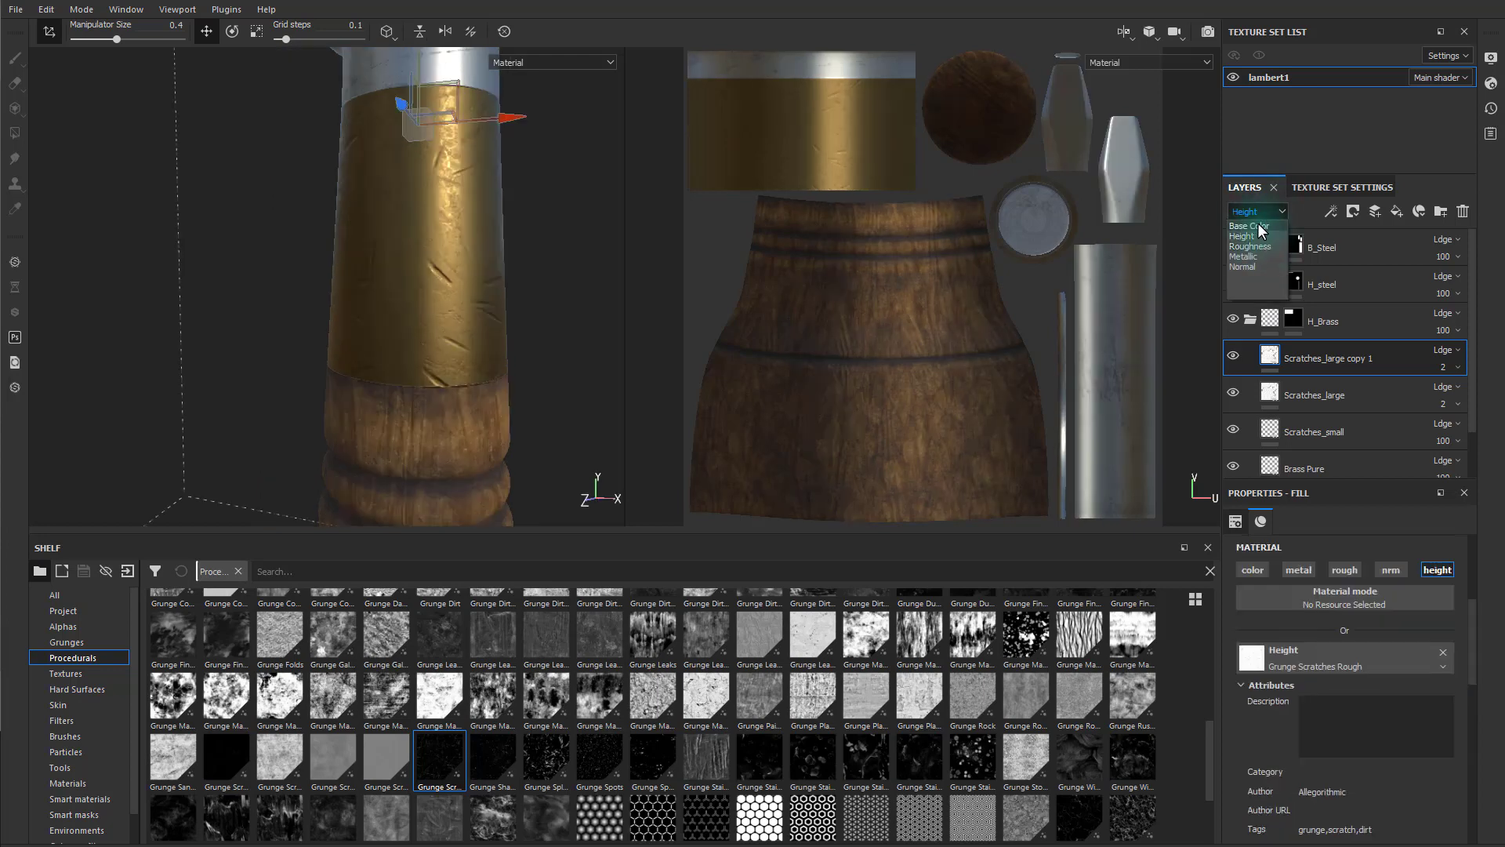
{"action": "right_click", "coordinate": [1394, 350]}
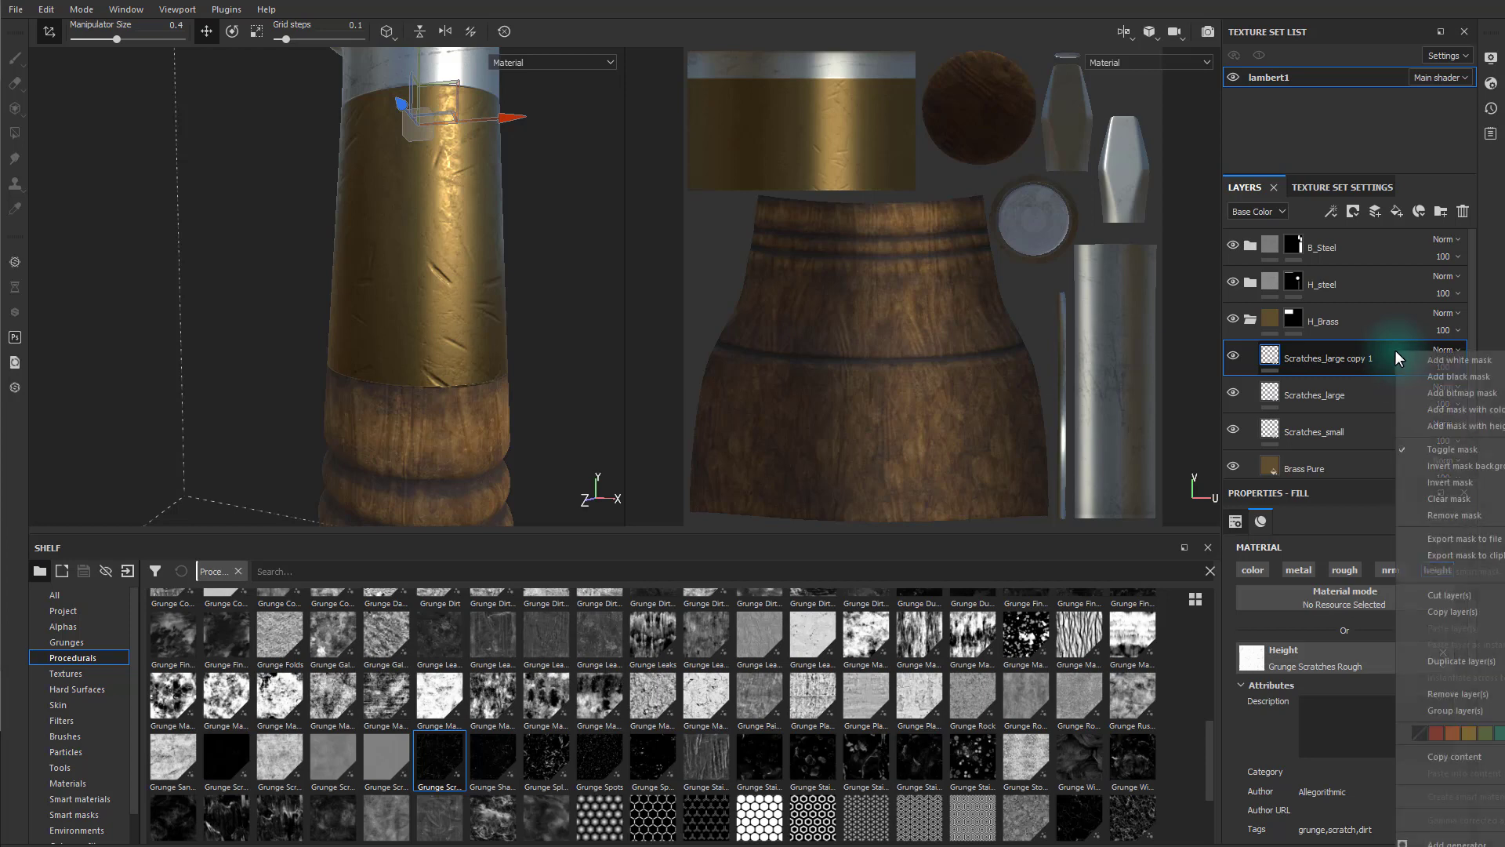
{"action": "left_click", "coordinate": [1448, 361]}
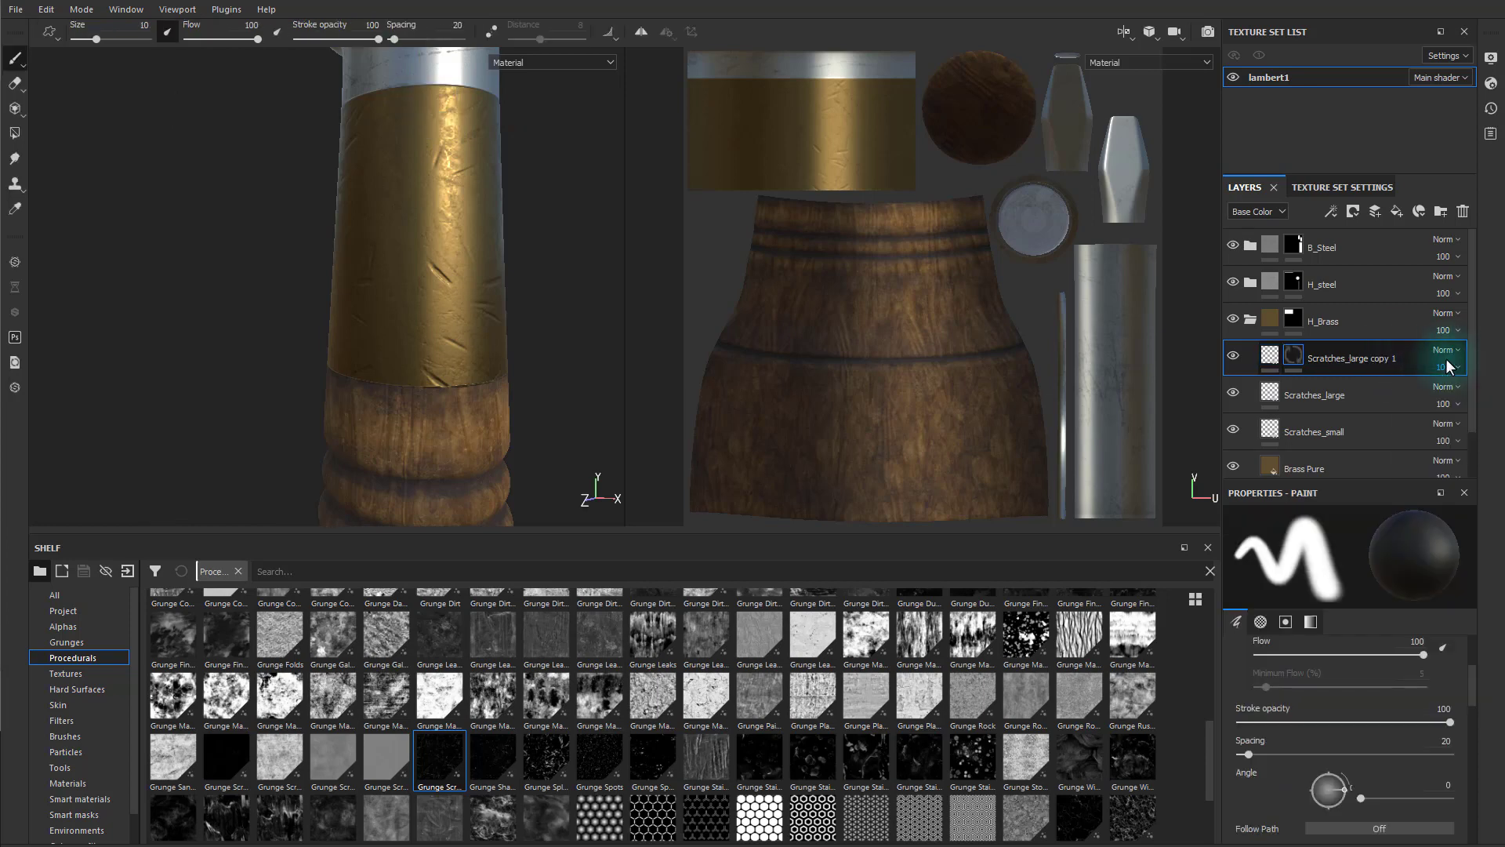
{"action": "left_click", "coordinate": [1294, 352]}
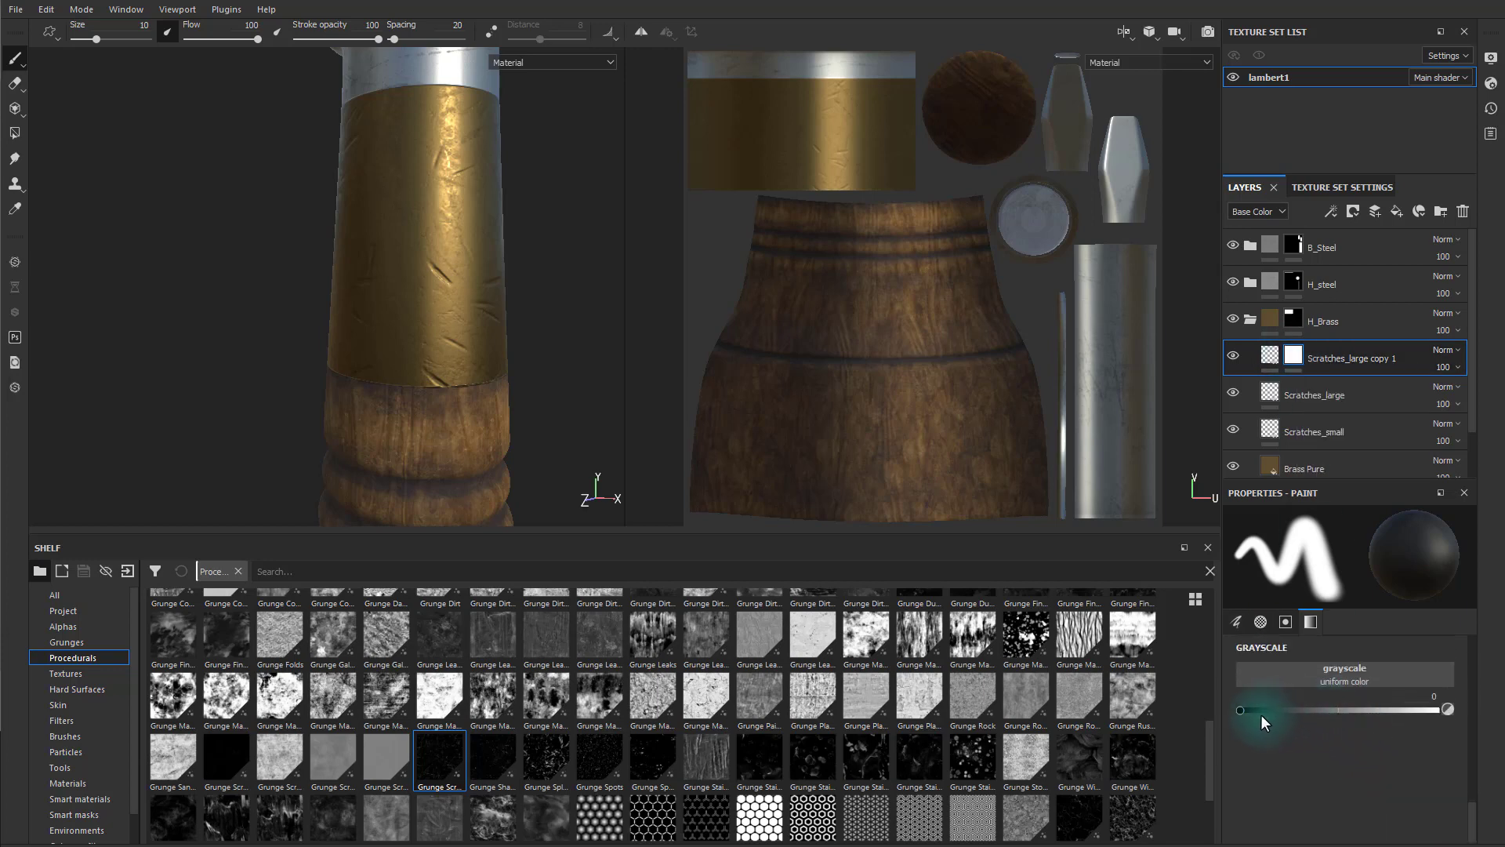
{"action": "mouse_move", "coordinate": [1237, 710]}
{"action": "left_mouse_down"}
{"action": "mouse_move", "coordinate": [1291, 709]}
{"action": "mouse_move", "coordinate": [1236, 709]}
{"action": "left_mouse_up"}
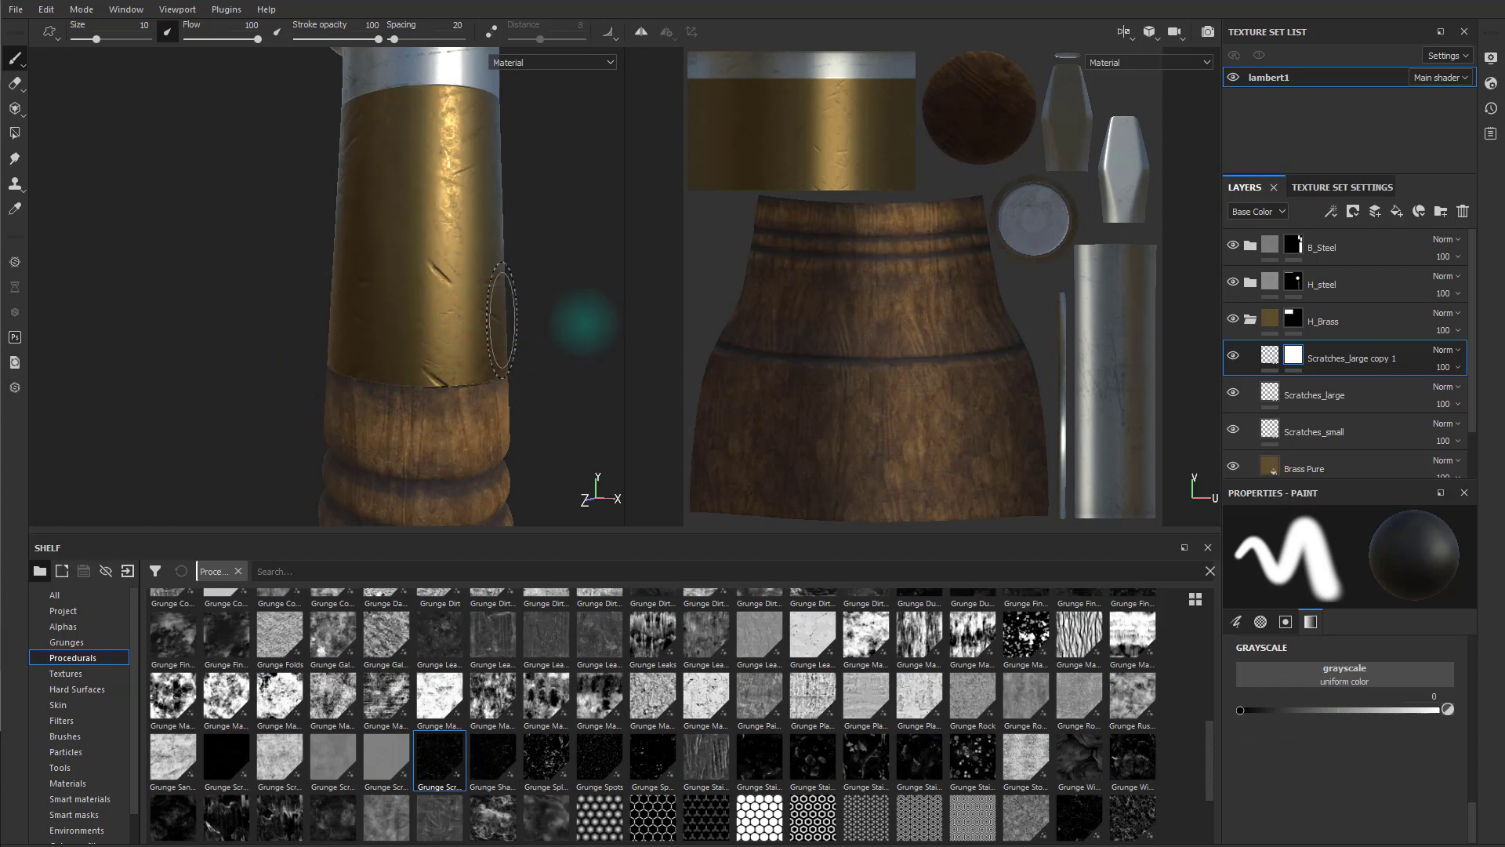
{"action": "left_click", "coordinate": [1411, 375]}
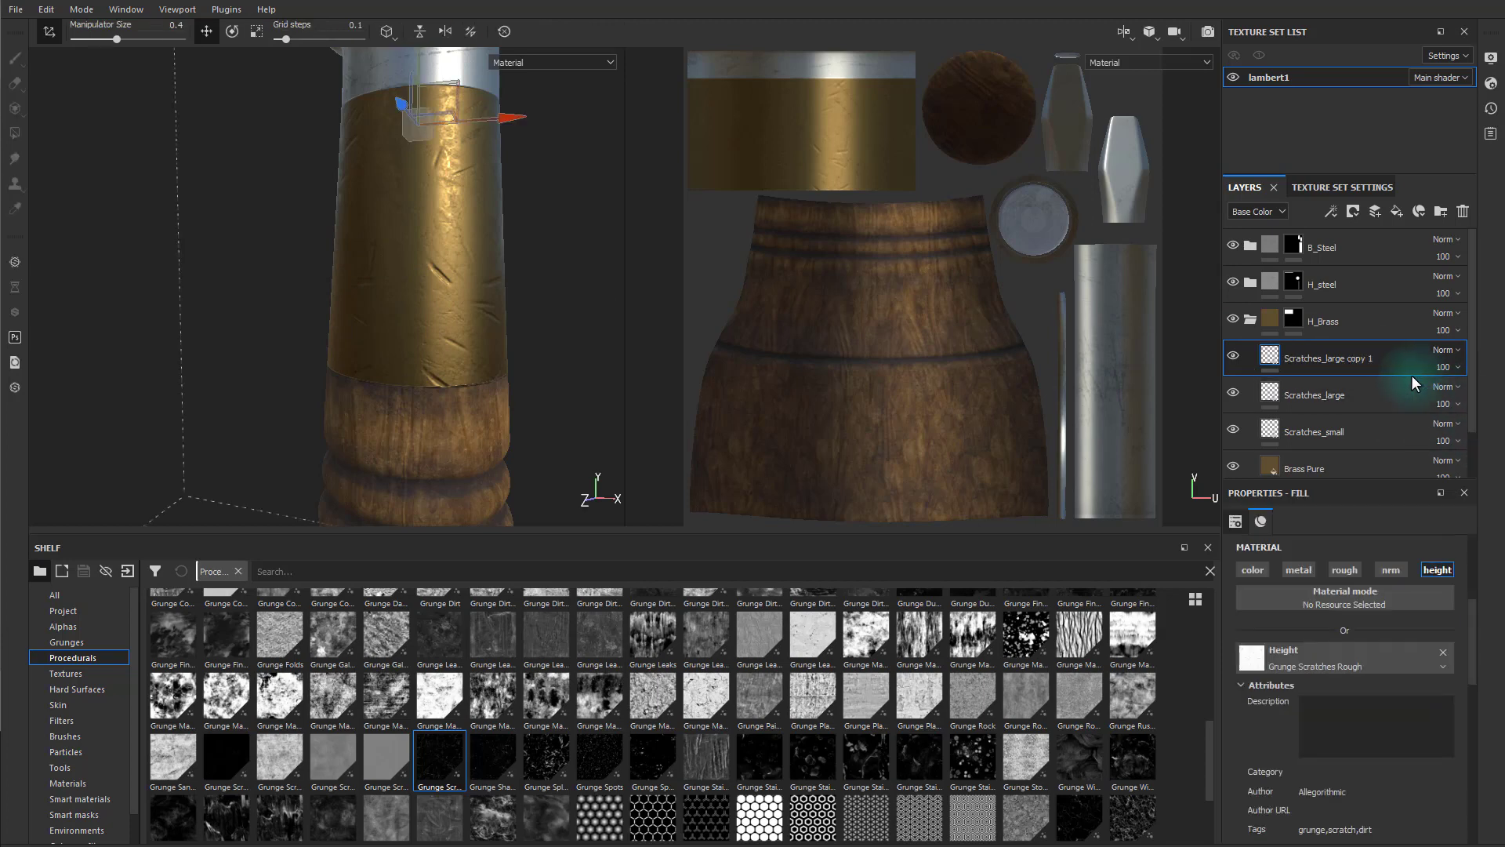
Add a white mask to the Scratches_large layer and reduce the brush size to 4.68.
{"action": "left_click", "coordinate": [1349, 400]}
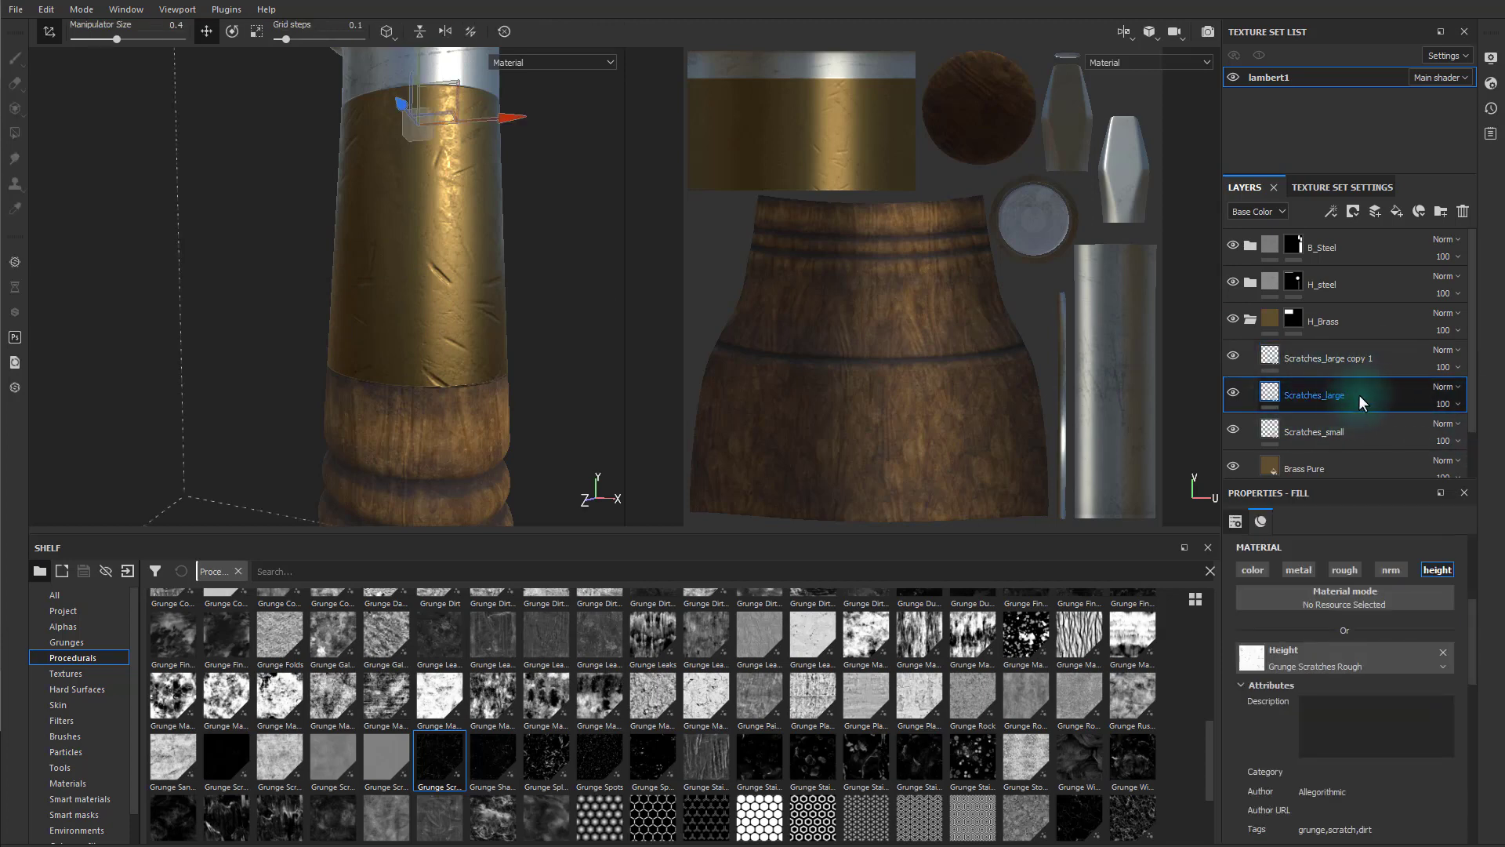
{"action": "right_click", "coordinate": [1361, 394]}
{"action": "left_click", "coordinate": [1417, 405]}
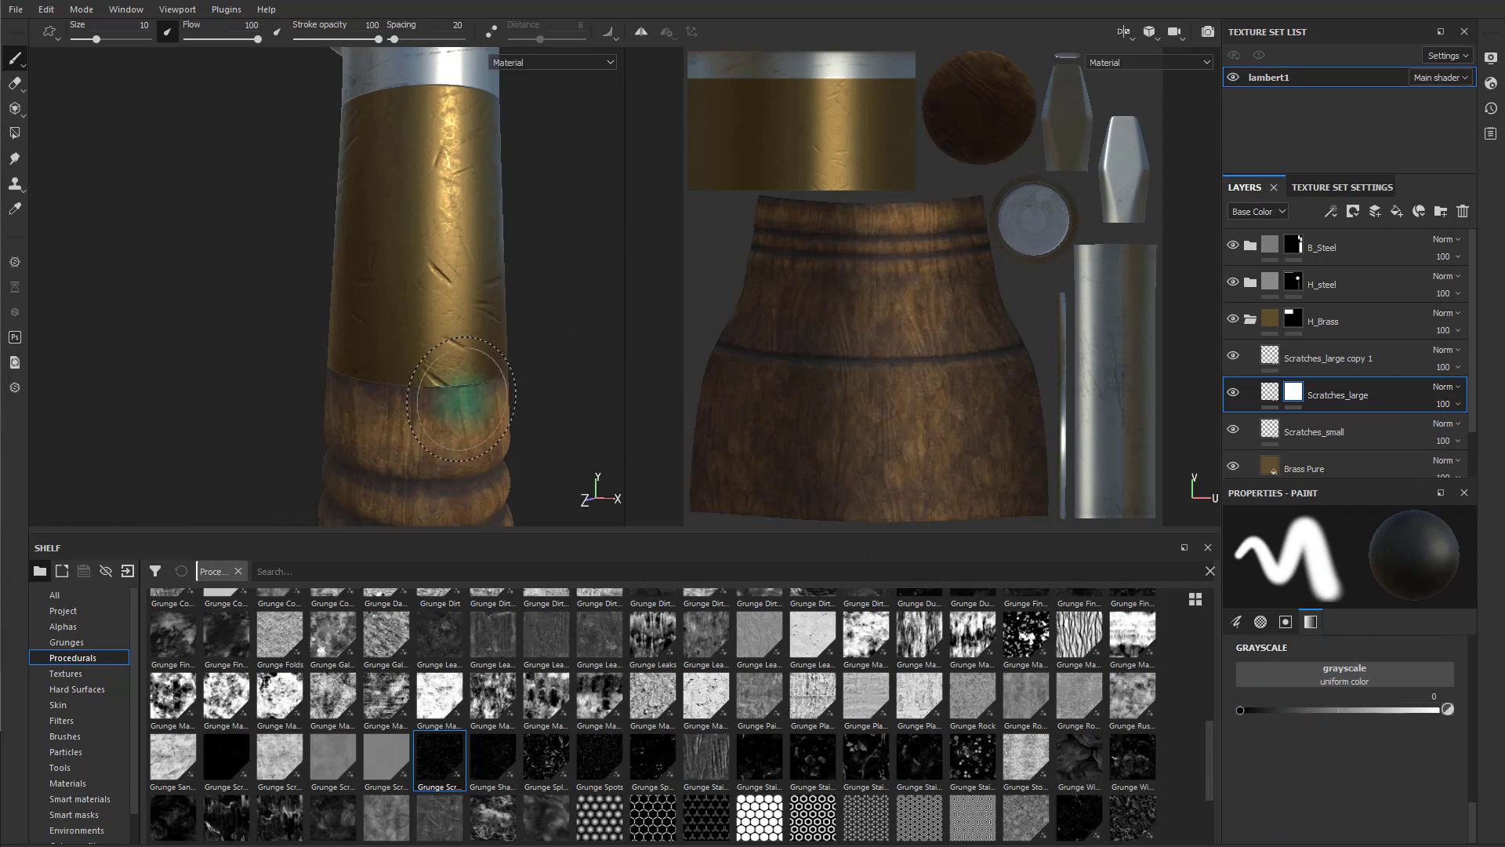
{"action": "right_click_drag", "start_coordinate": [466, 394], "coordinate": [411, 385], "text": "ctrl"}
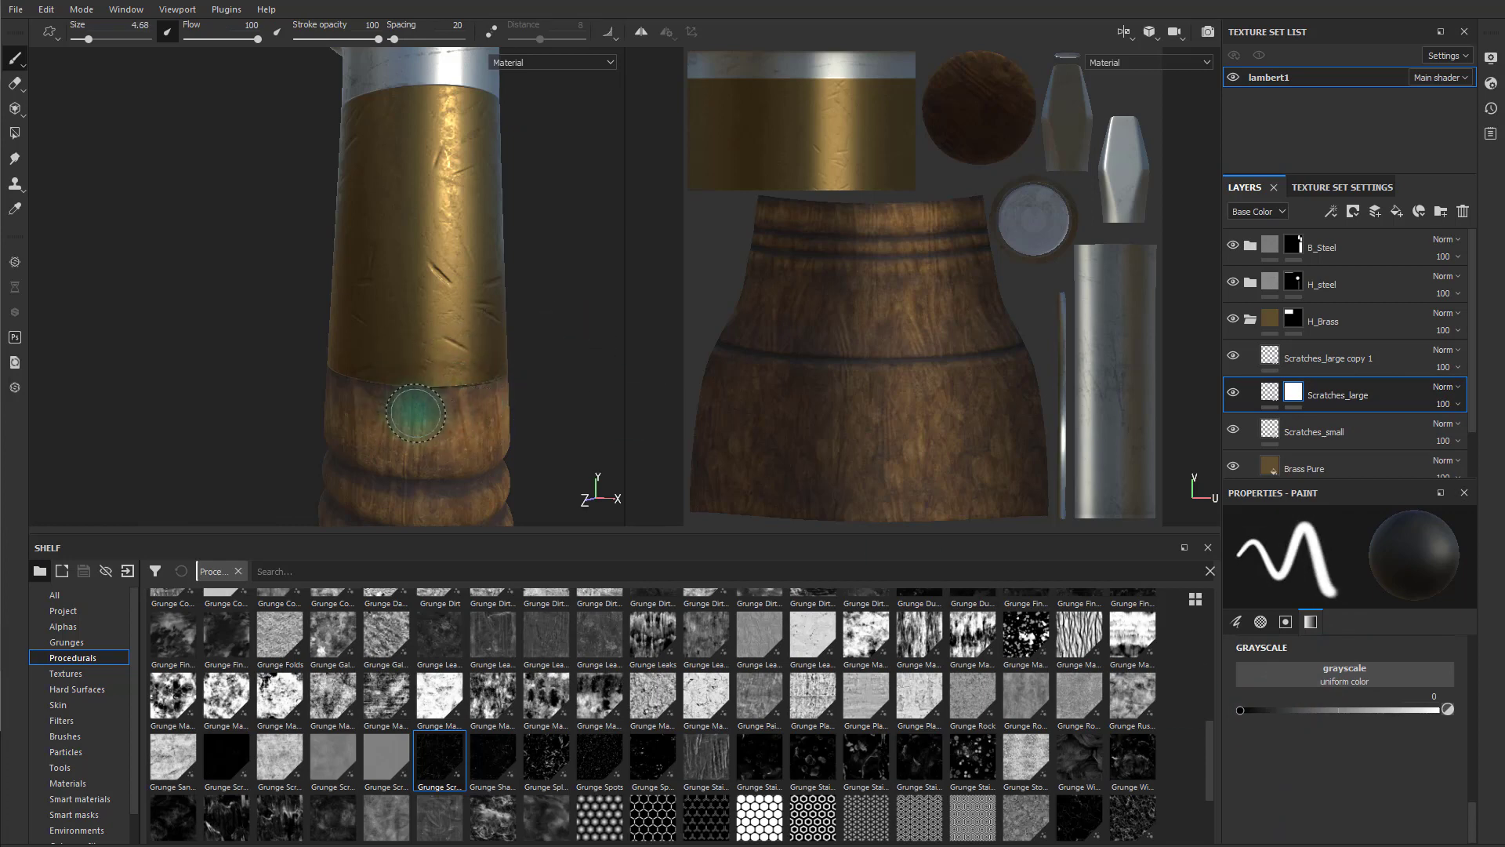
Paint black on the Scratches_large mask around the ferrule's lower edge, where the brass meets the wood.
{"action": "left_click_drag", "start_coordinate": [410, 420], "coordinate": [572, 407], "text": "alt"}
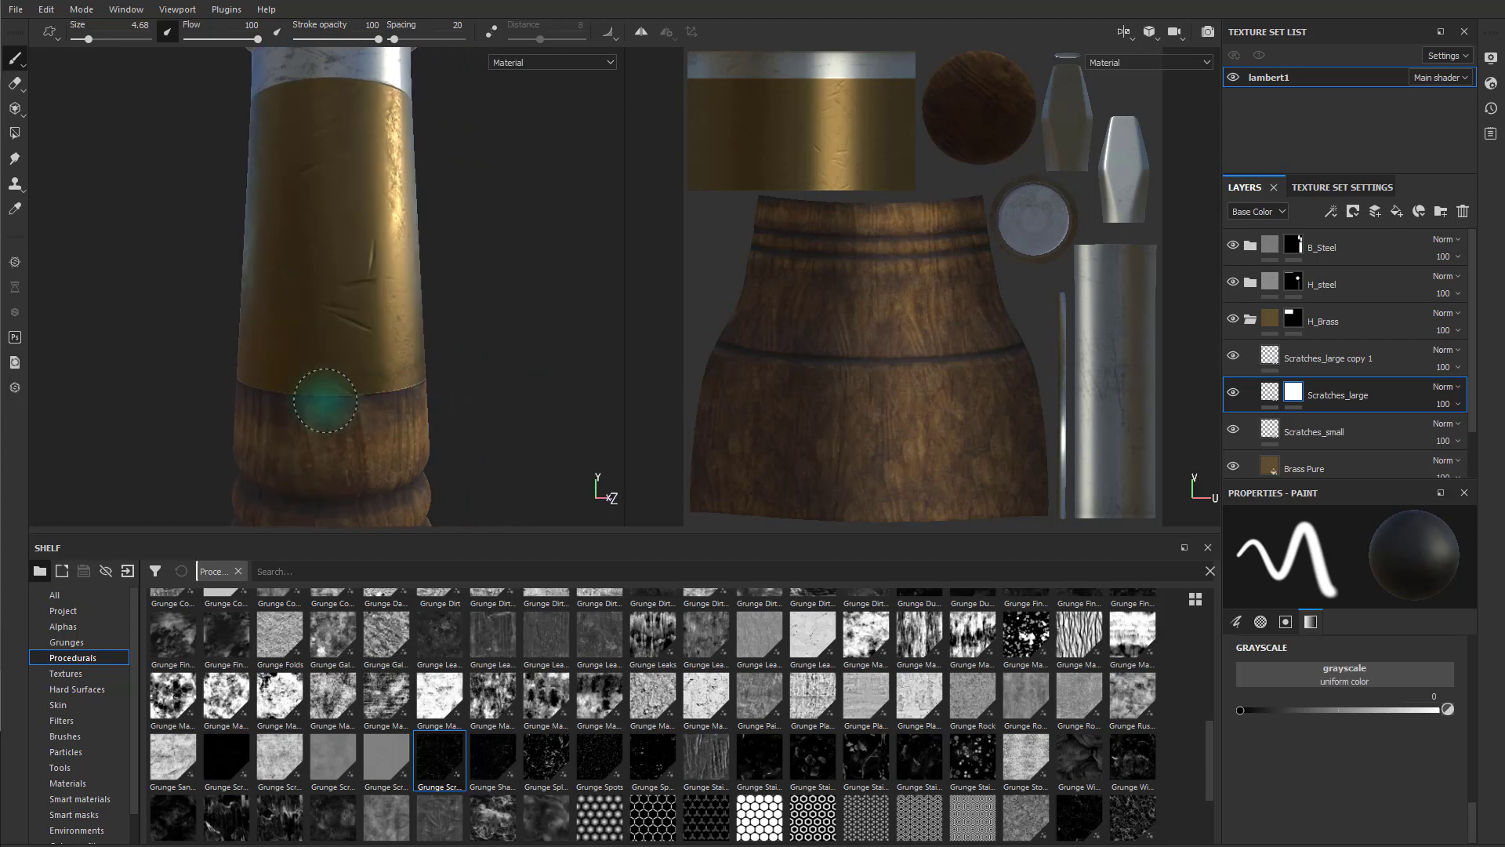
{"action": "left_click_drag", "start_coordinate": [461, 428], "coordinate": [643, 416], "text": "alt"}
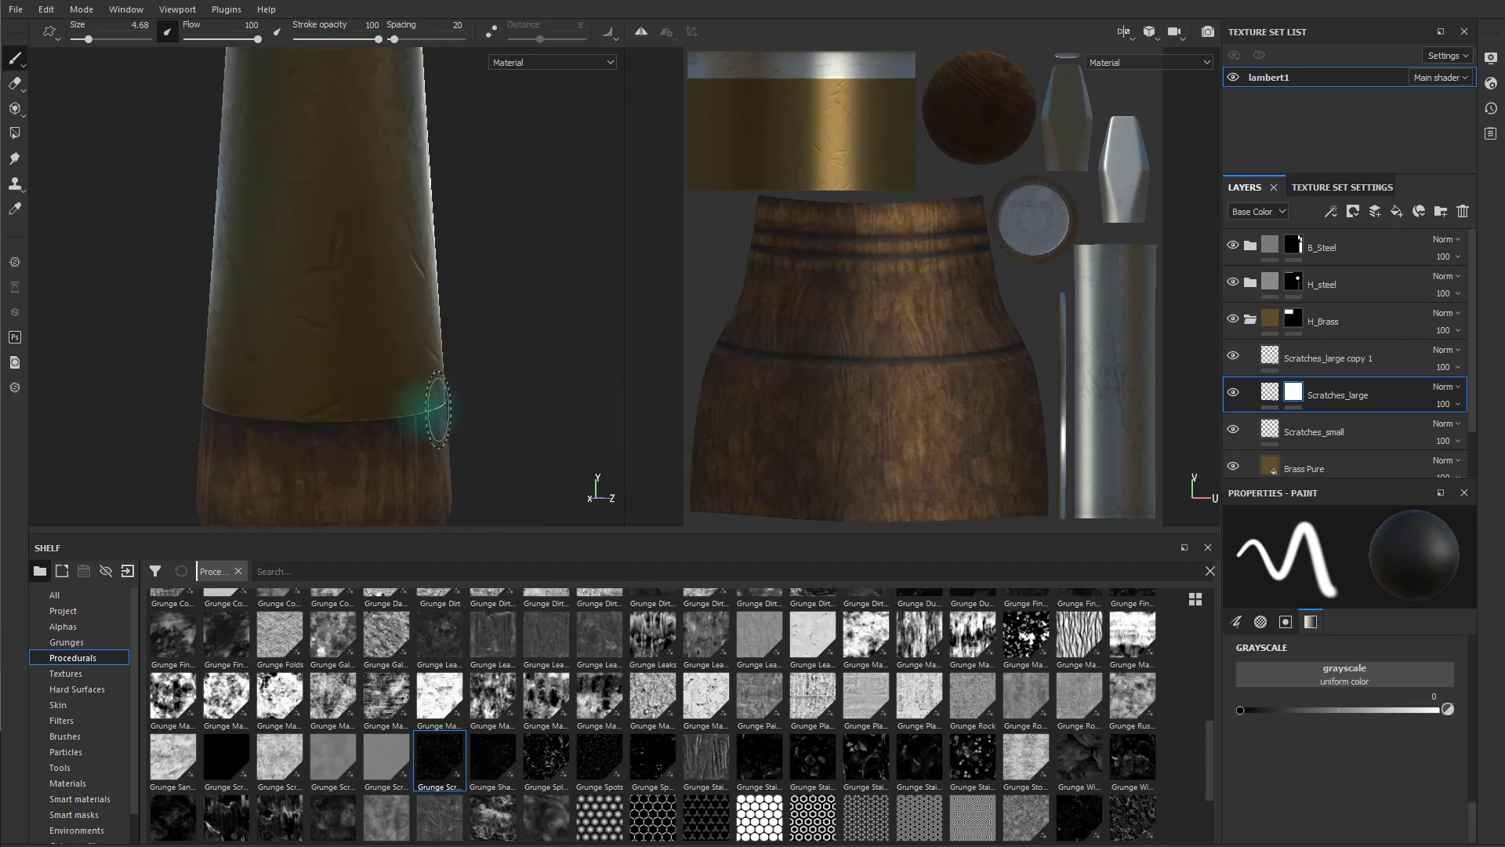
{"action": "left_click_drag", "start_coordinate": [380, 449], "coordinate": [408, 388], "text": "alt"}
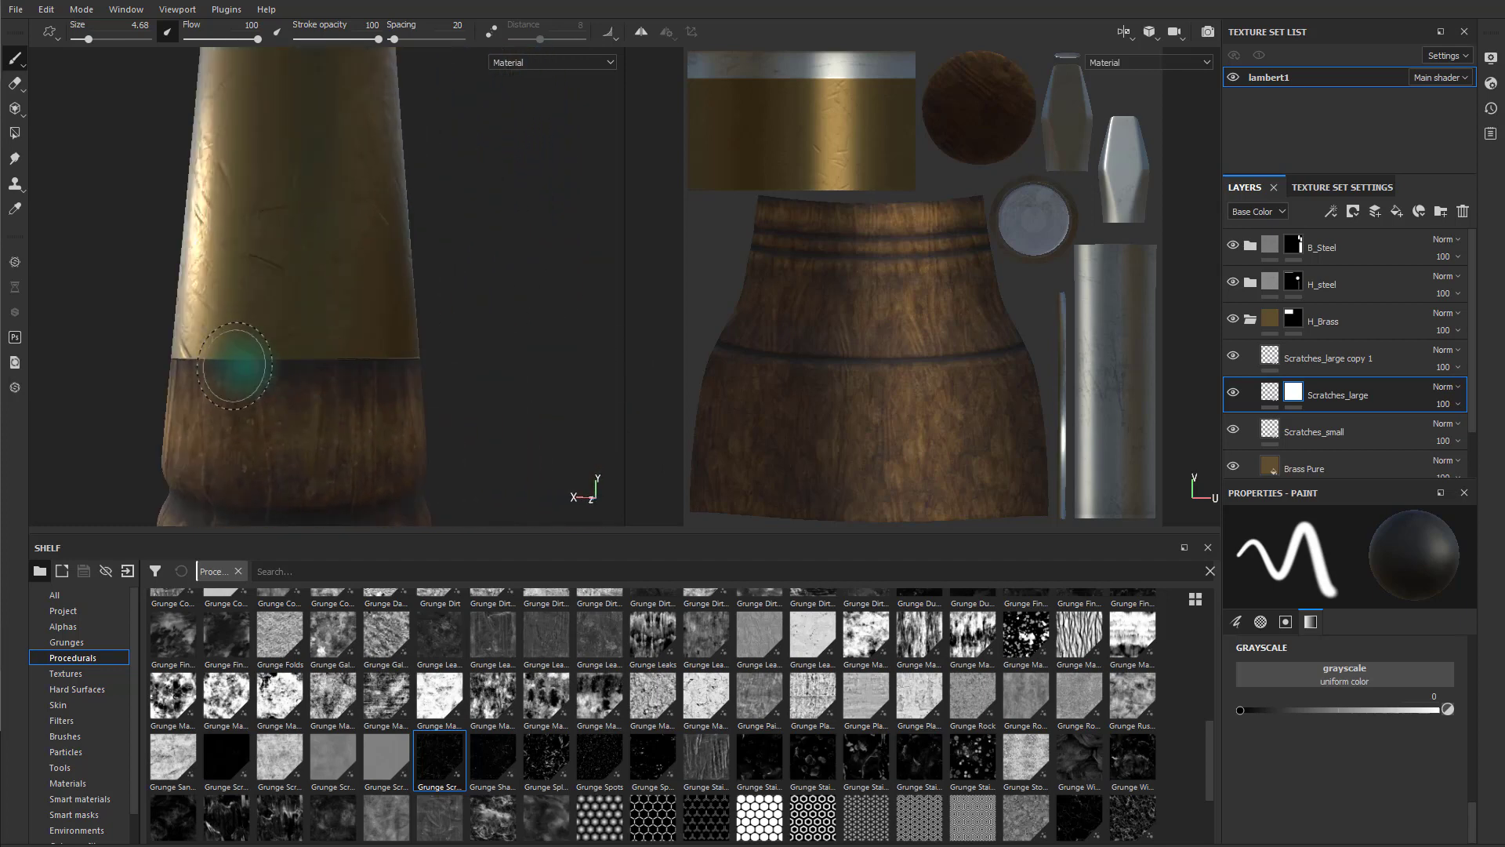
{"action": "left_click_drag", "start_coordinate": [309, 395], "coordinate": [333, 351], "text": "alt"}
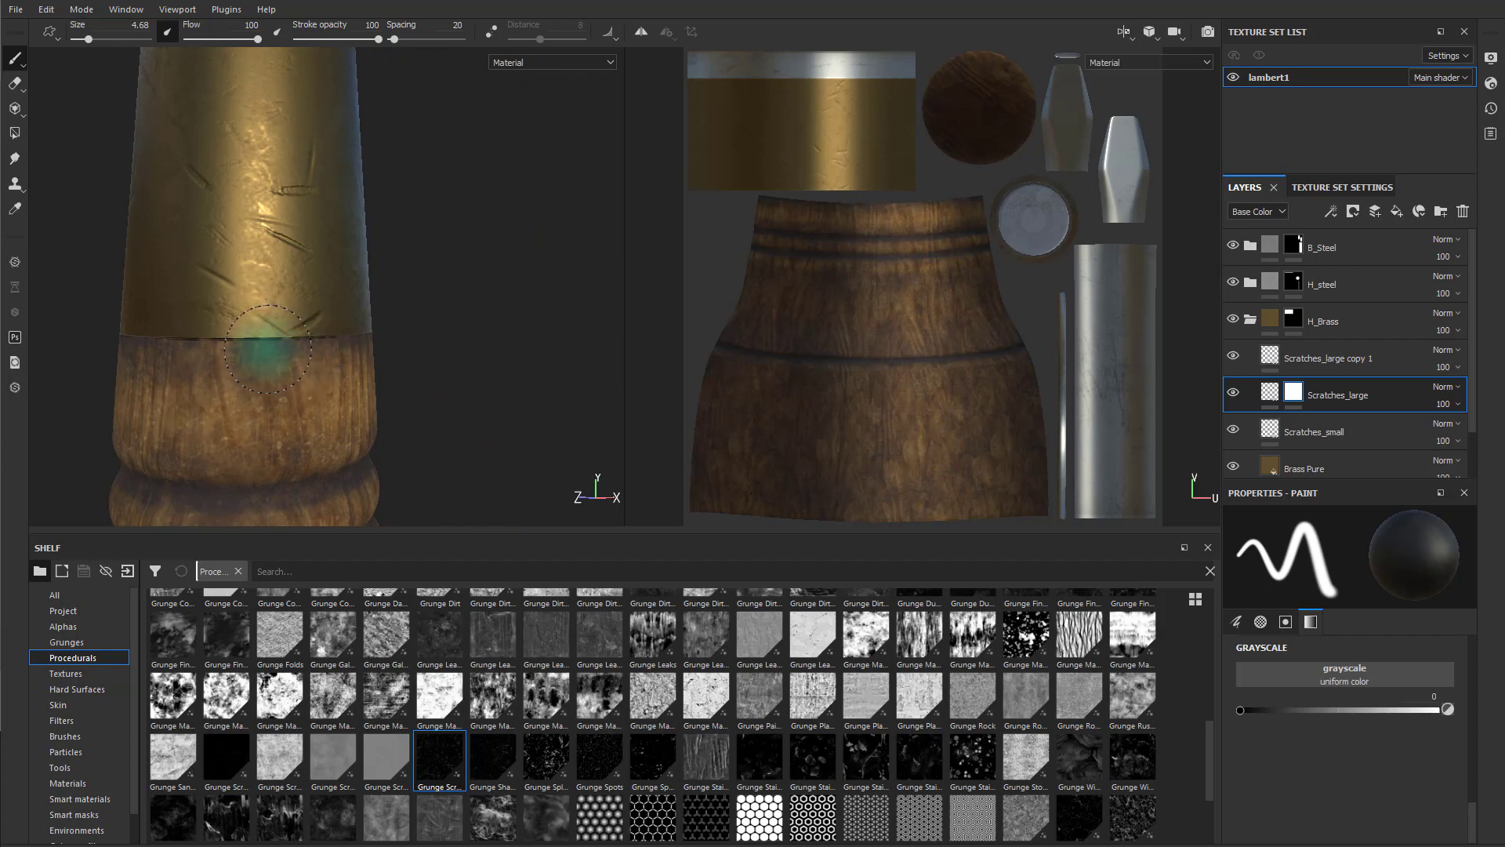
{"action": "mouse_move", "coordinate": [302, 393]}
{"action": "left_mouse_down", "text": "alt"}
{"action": "mouse_move", "coordinate": [494, 365]}
{"action": "mouse_move", "coordinate": [501, 345]}
{"action": "mouse_move", "coordinate": [369, 363]}
{"action": "left_mouse_up", "text": "alt"}
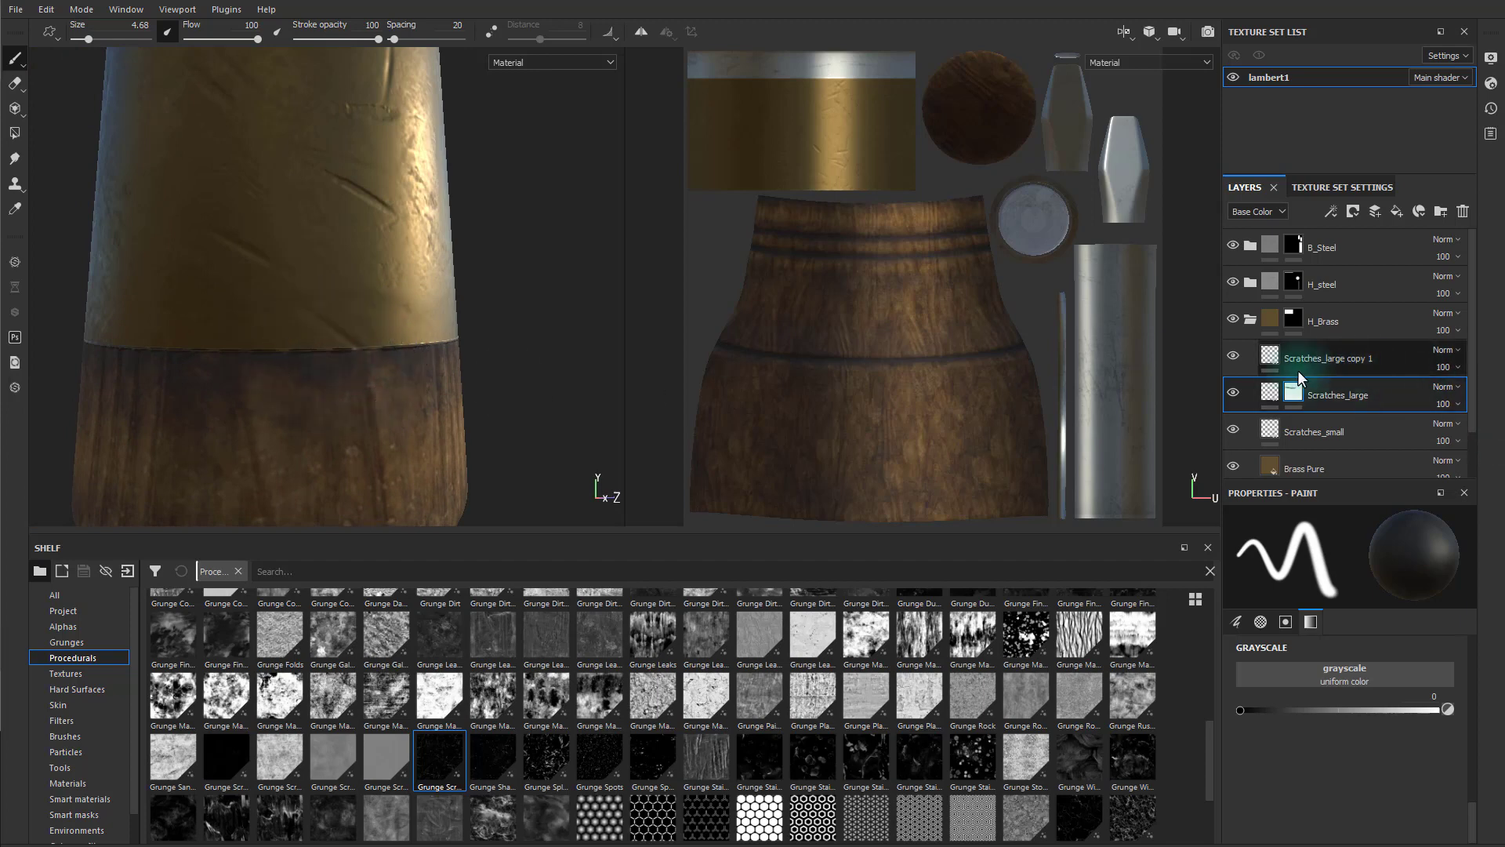
{"action": "mouse_move", "coordinate": [462, 332]}
{"action": "left_mouse_down", "text": "alt"}
{"action": "mouse_move", "coordinate": [491, 332]}
{"action": "mouse_move", "coordinate": [383, 345]}
{"action": "left_mouse_up", "text": "alt"}
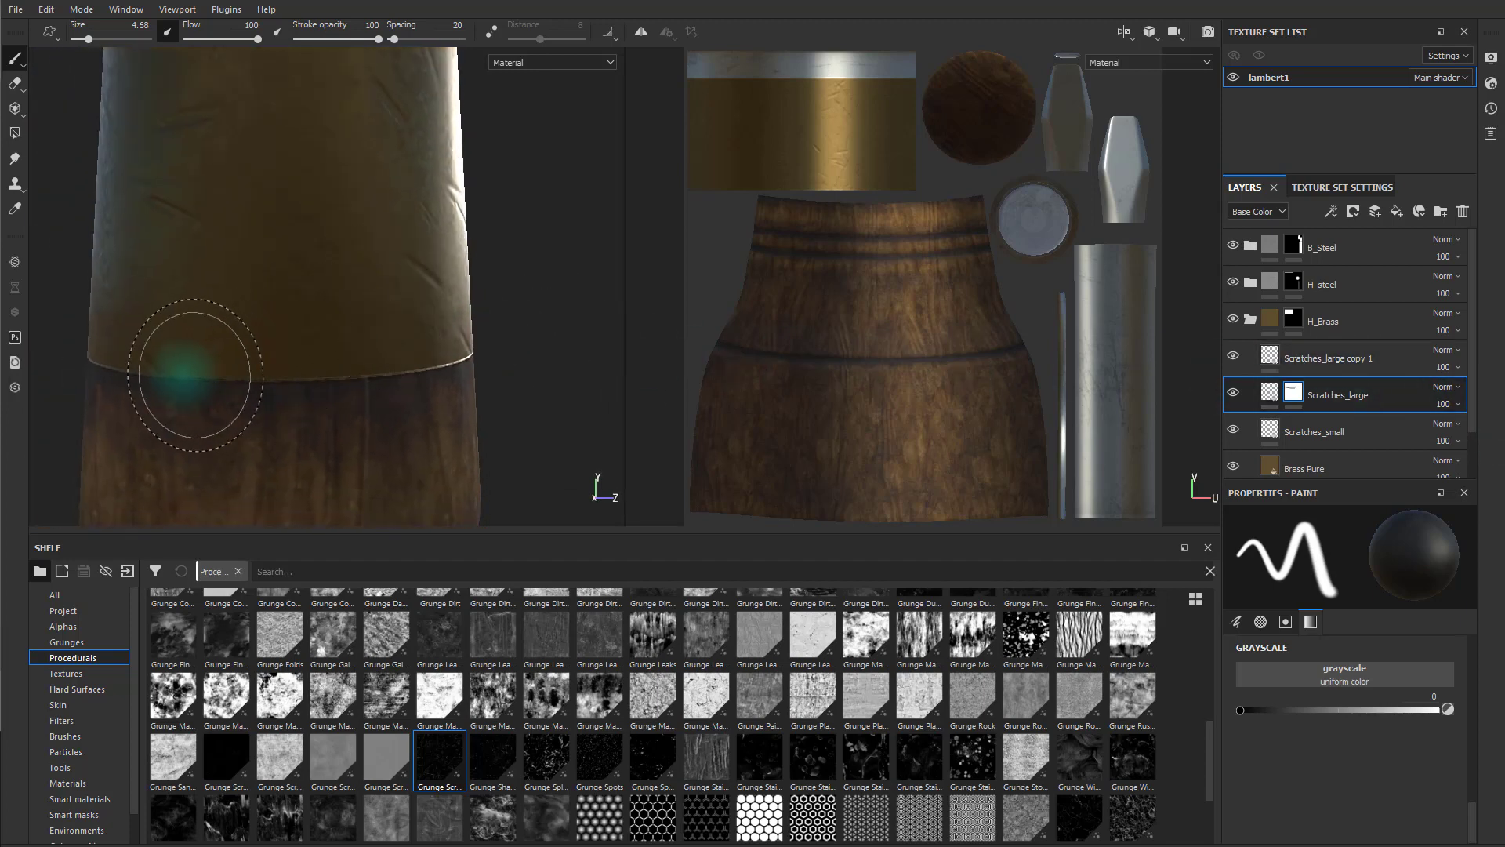
Paint black on the Scratches_large mask around the ferrule's upper edge, where the brass meets the steel.
{"action": "middle_click_drag", "start_coordinate": [414, 309], "coordinate": [511, 466], "text": "alt"}
{"action": "middle_click_drag", "start_coordinate": [427, 252], "coordinate": [480, 464], "text": "alt"}
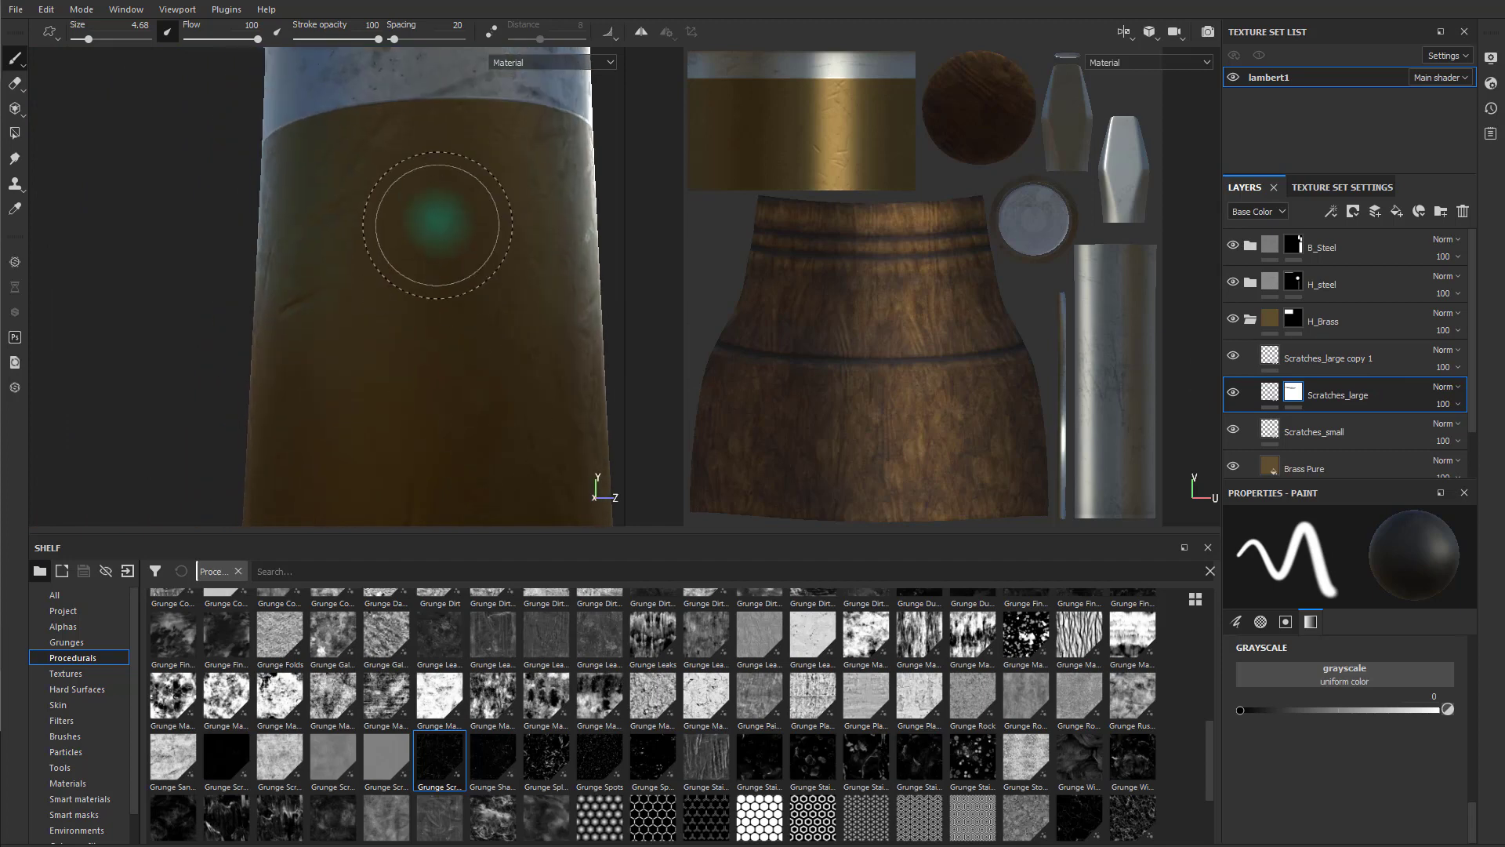
{"action": "mouse_move", "coordinate": [438, 225]}
{"action": "left_mouse_down", "text": "alt"}
{"action": "mouse_move", "coordinate": [480, 275]}
{"action": "mouse_move", "coordinate": [437, 295]}
{"action": "mouse_move", "coordinate": [218, 285]}
{"action": "mouse_move", "coordinate": [381, 262]}
{"action": "left_mouse_up", "text": "alt"}
{"action": "mouse_move", "coordinate": [523, 235]}
{"action": "left_mouse_down", "text": "alt"}
{"action": "mouse_move", "coordinate": [351, 235]}
{"action": "mouse_move", "coordinate": [403, 252]}
{"action": "mouse_move", "coordinate": [251, 168]}
{"action": "mouse_move", "coordinate": [117, 175]}
{"action": "mouse_move", "coordinate": [439, 166]}
{"action": "left_mouse_up", "text": "alt"}
{"action": "mouse_move", "coordinate": [454, 169]}
{"action": "left_mouse_down", "text": "alt"}
{"action": "mouse_move", "coordinate": [457, 231]}
{"action": "mouse_move", "coordinate": [312, 228]}
{"action": "left_mouse_up", "text": "alt"}
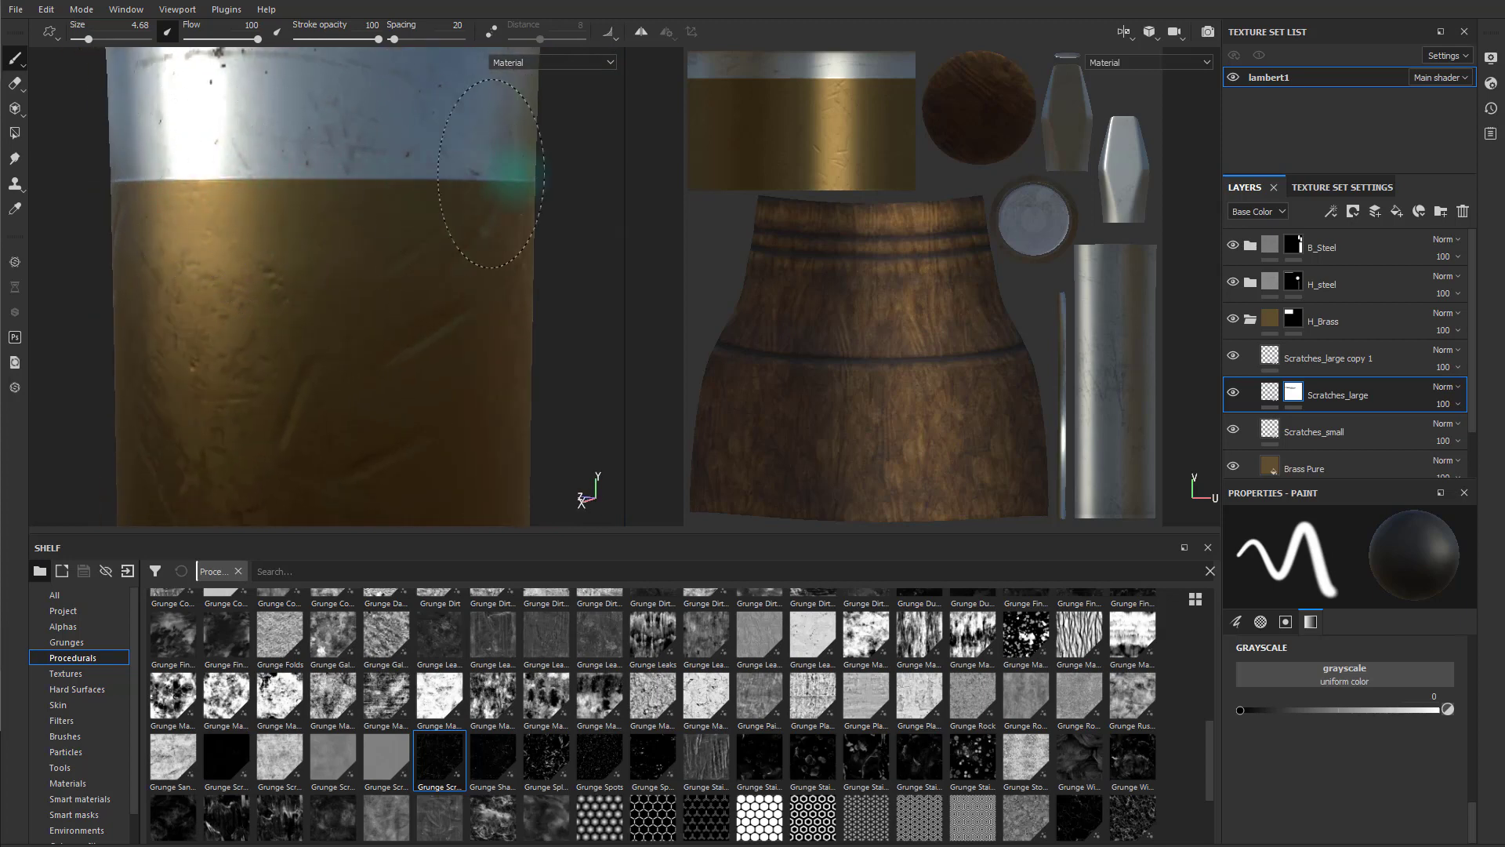
{"action": "mouse_move", "coordinate": [494, 252]}
{"action": "left_mouse_down", "text": "alt"}
{"action": "mouse_move", "coordinate": [275, 225]}
{"action": "mouse_move", "coordinate": [436, 220]}
{"action": "mouse_move", "coordinate": [343, 221]}
{"action": "left_mouse_up", "text": "alt"}
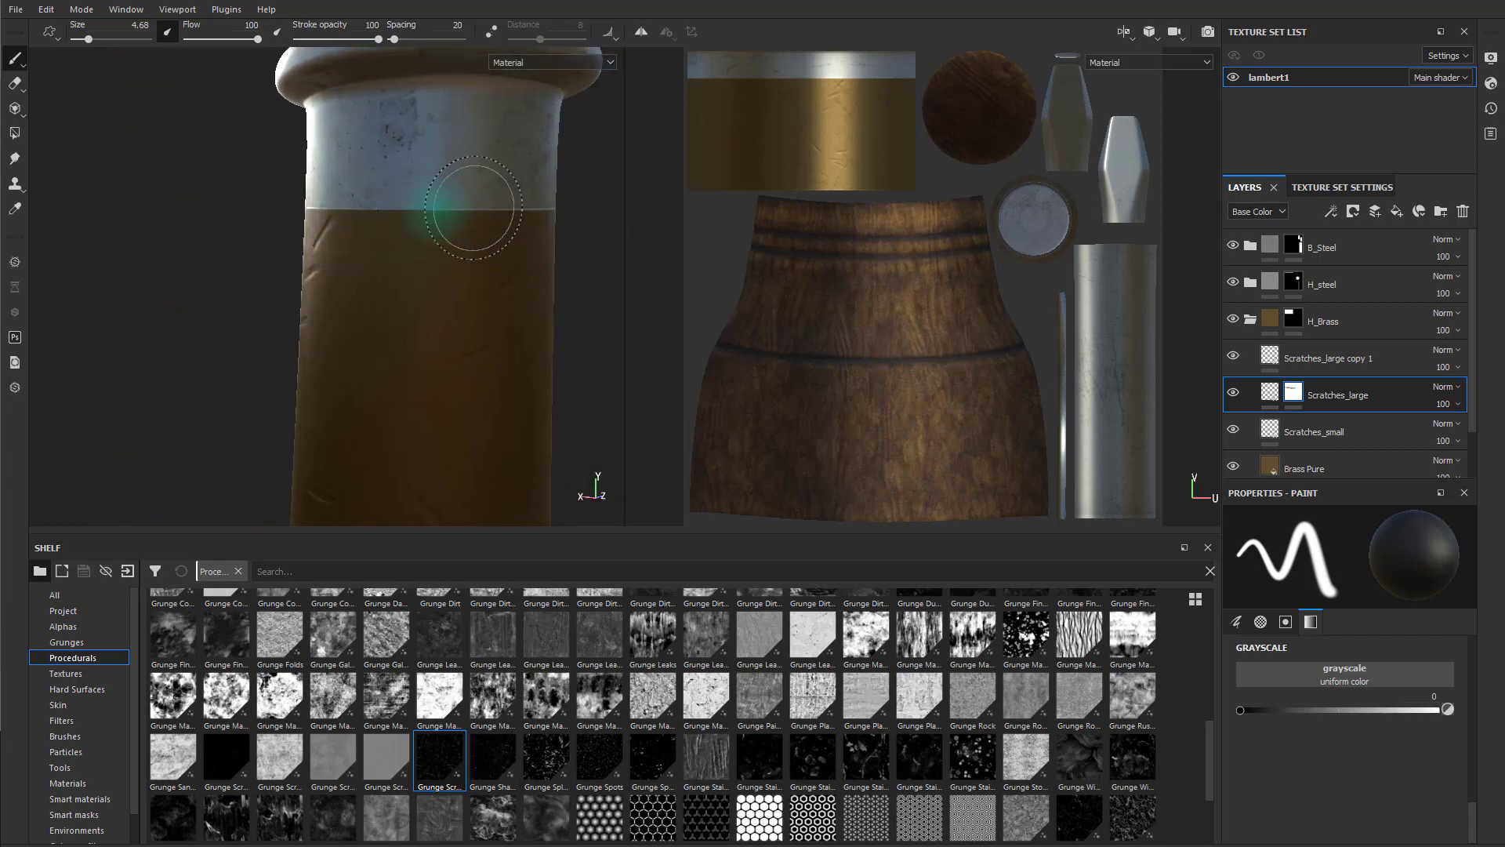
{"action": "mouse_move", "coordinate": [581, 201]}
{"action": "right_mouse_down", "text": "alt"}
{"action": "mouse_move", "coordinate": [447, 259]}
{"action": "mouse_move", "coordinate": [354, 249]}
{"action": "right_mouse_up", "text": "alt"}
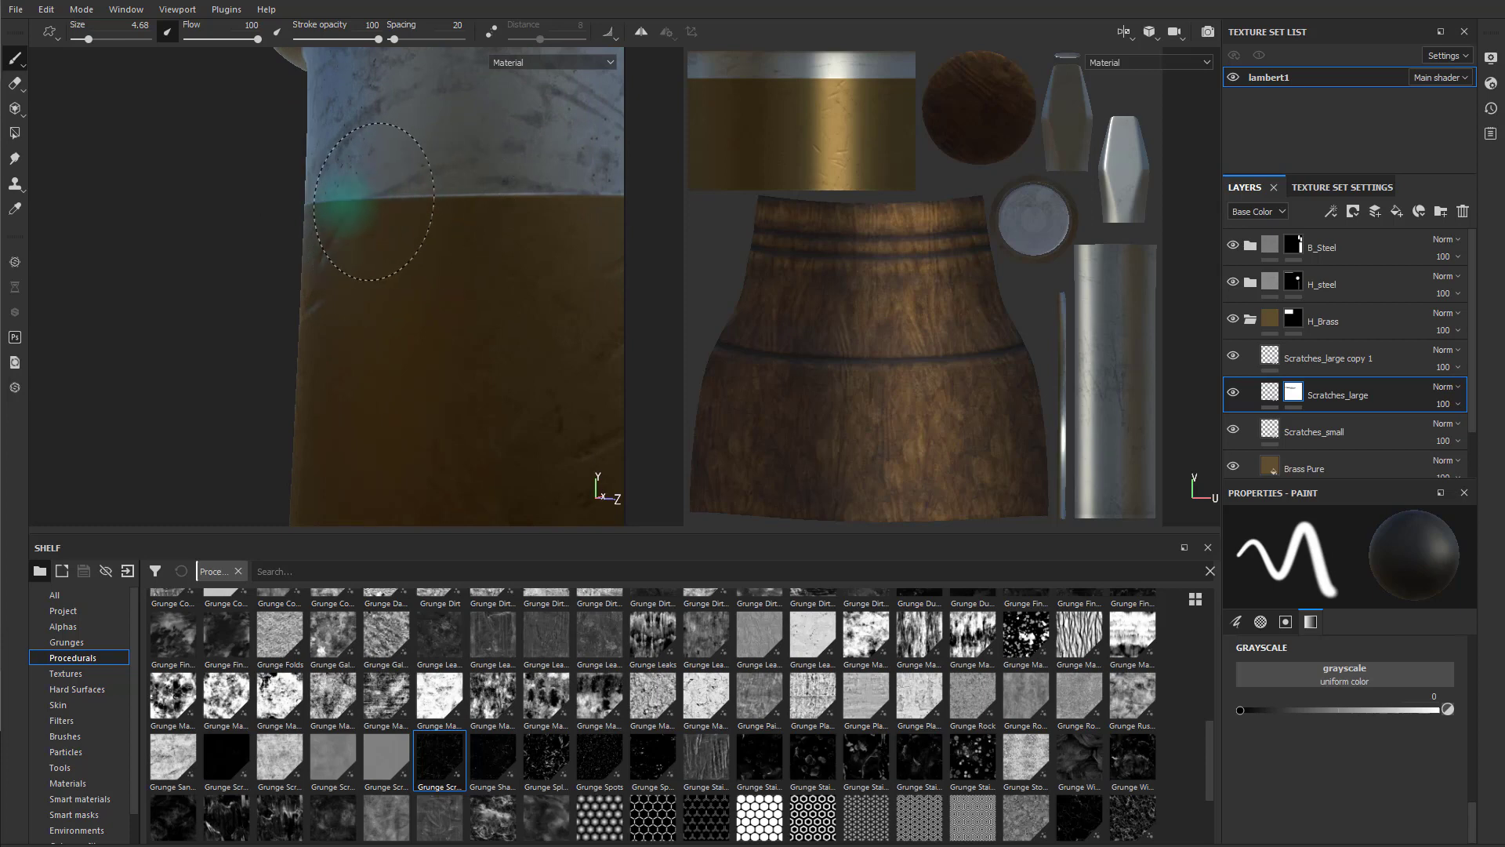
{"action": "right_click_drag", "start_coordinate": [521, 252], "coordinate": [780, 245], "text": "alt"}
{"action": "left_click_drag", "start_coordinate": [780, 245], "coordinate": [1294, 354], "text": "alt"}
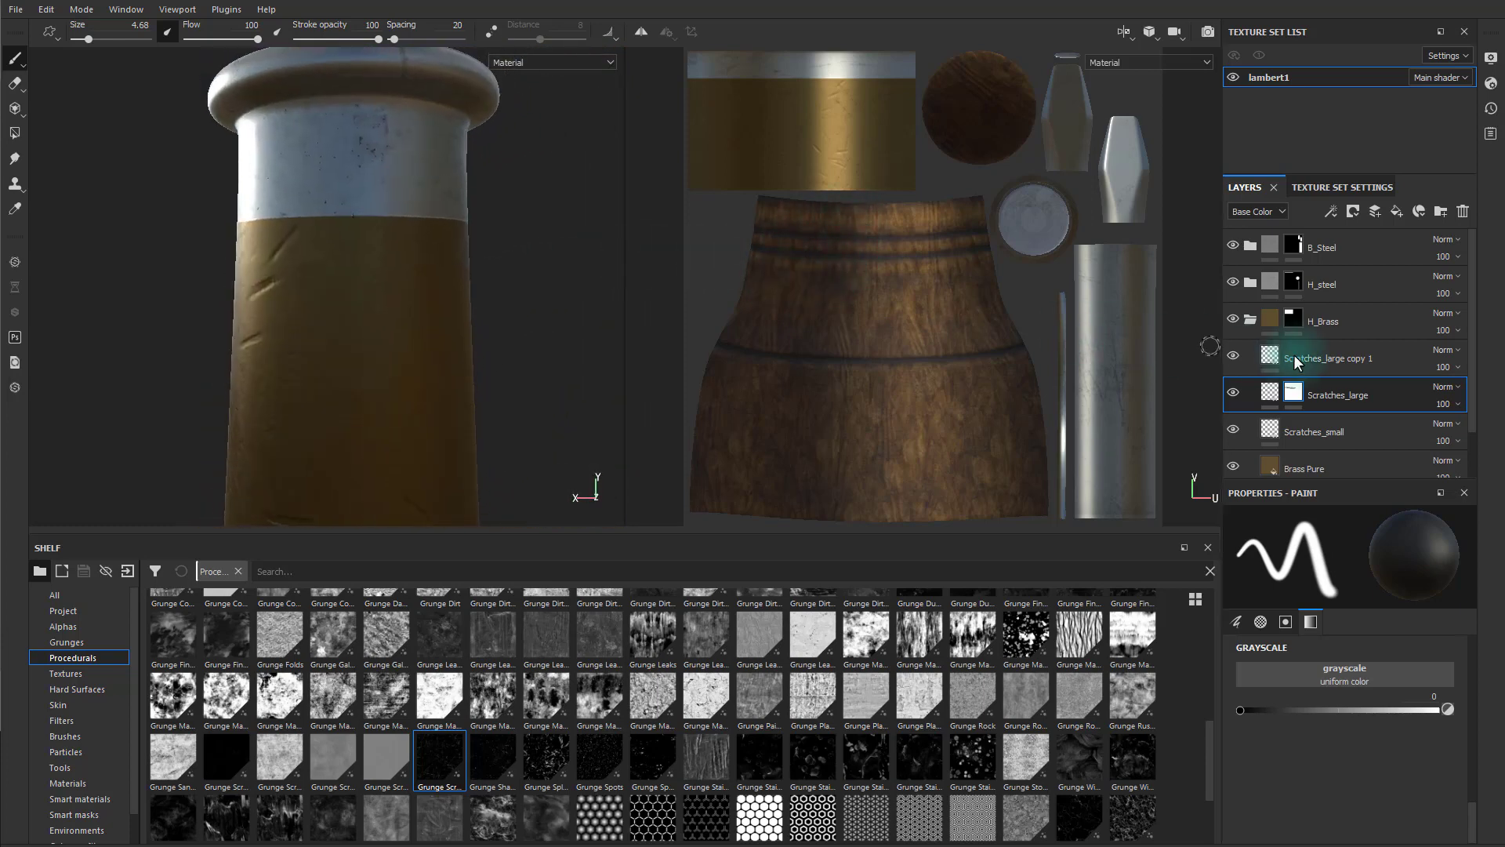
Add a white mask to the Scratches_large copy 1 layer.
{"action": "left_click", "coordinate": [1318, 358]}
{"action": "right_click", "coordinate": [1320, 357]}
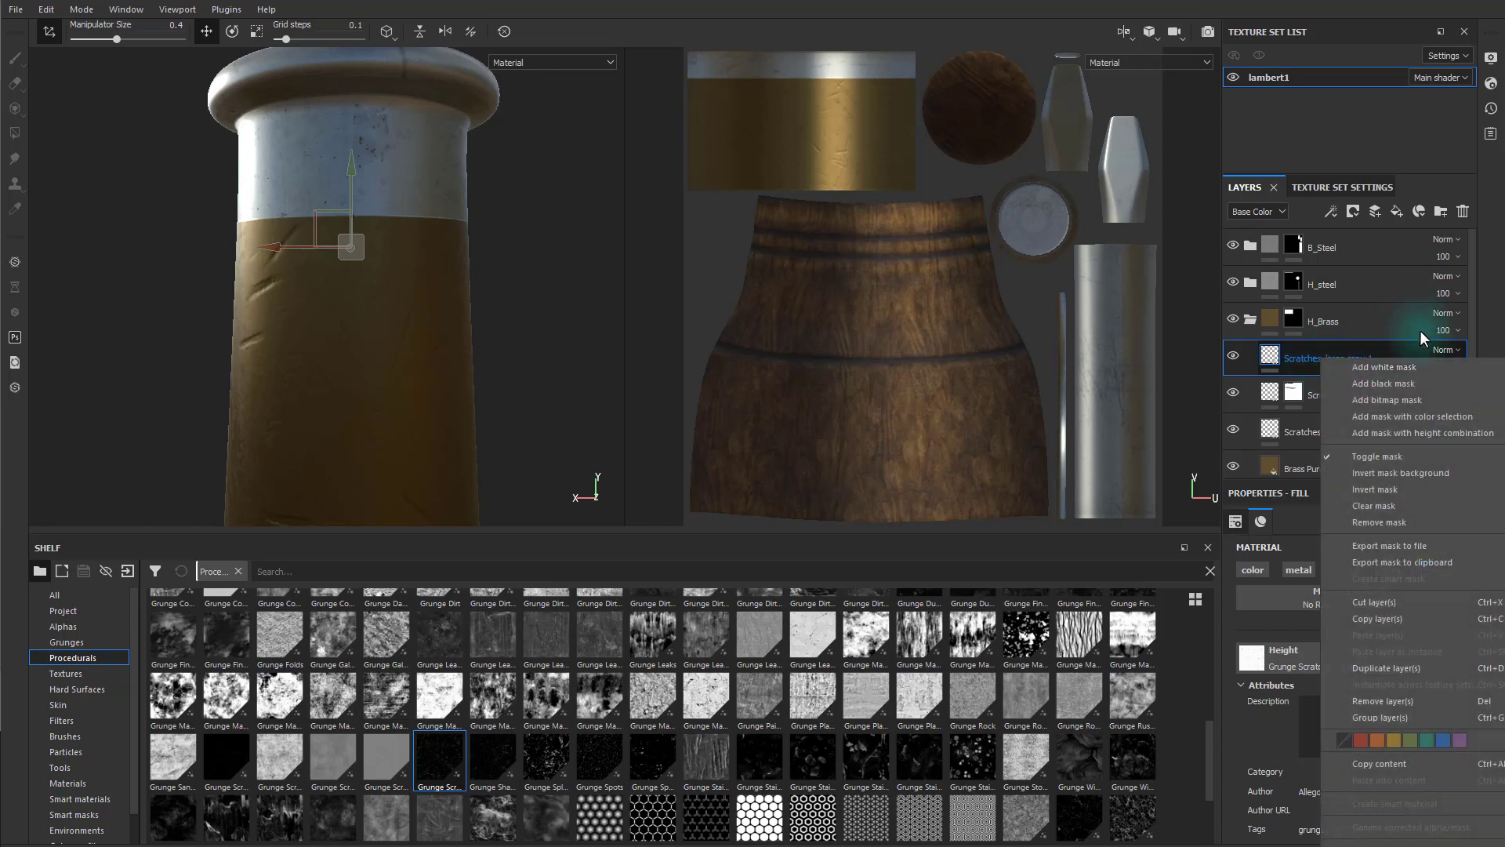
{"action": "left_click", "coordinate": [1418, 373]}
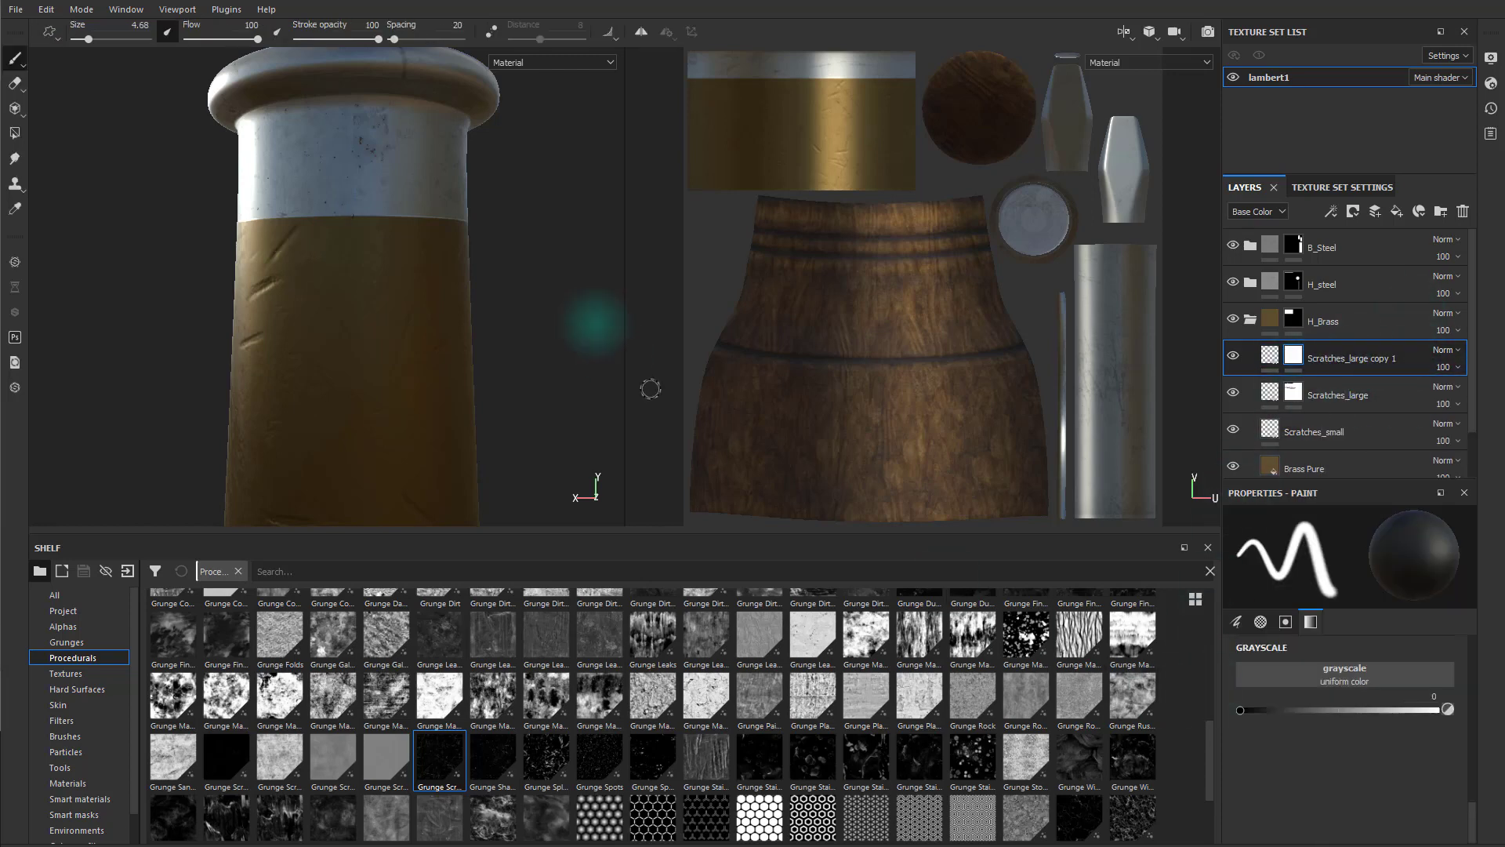
Paint black on the Scratches_large copy 1 mask around the border between the brass and the steel collar.
{"action": "right_click_drag", "start_coordinate": [587, 319], "coordinate": [581, 274], "text": "alt"}
{"action": "left_click_drag", "start_coordinate": [582, 274], "coordinate": [600, 270], "text": "alt"}
{"action": "left_click_drag", "start_coordinate": [365, 222], "coordinate": [336, 211], "text": "alt"}
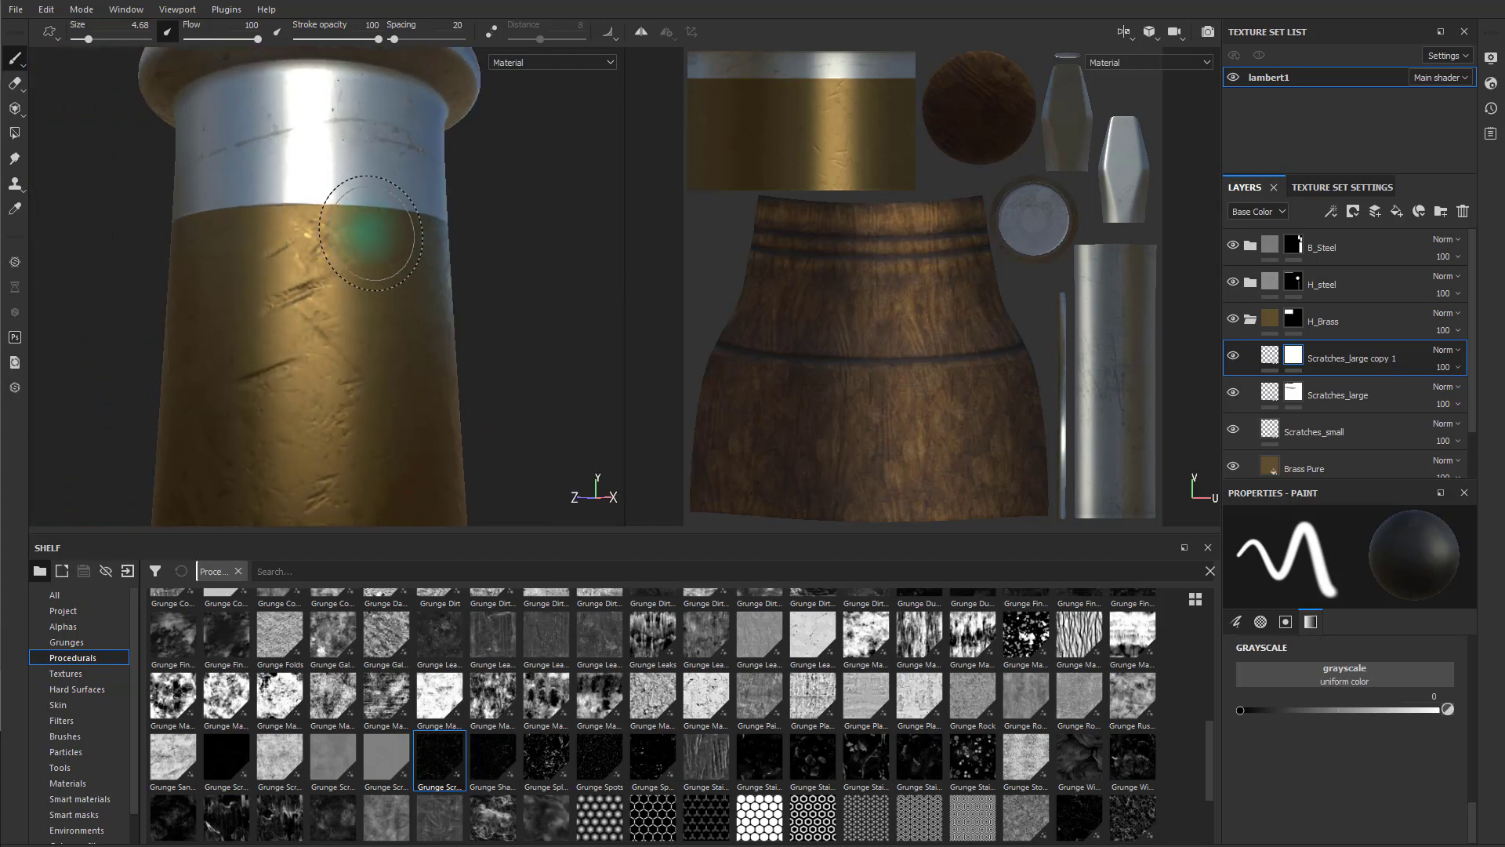
{"action": "left_click_drag", "start_coordinate": [548, 216], "coordinate": [453, 217], "text": "alt"}
{"action": "middle_click_drag", "start_coordinate": [409, 262], "coordinate": [141, 242]}
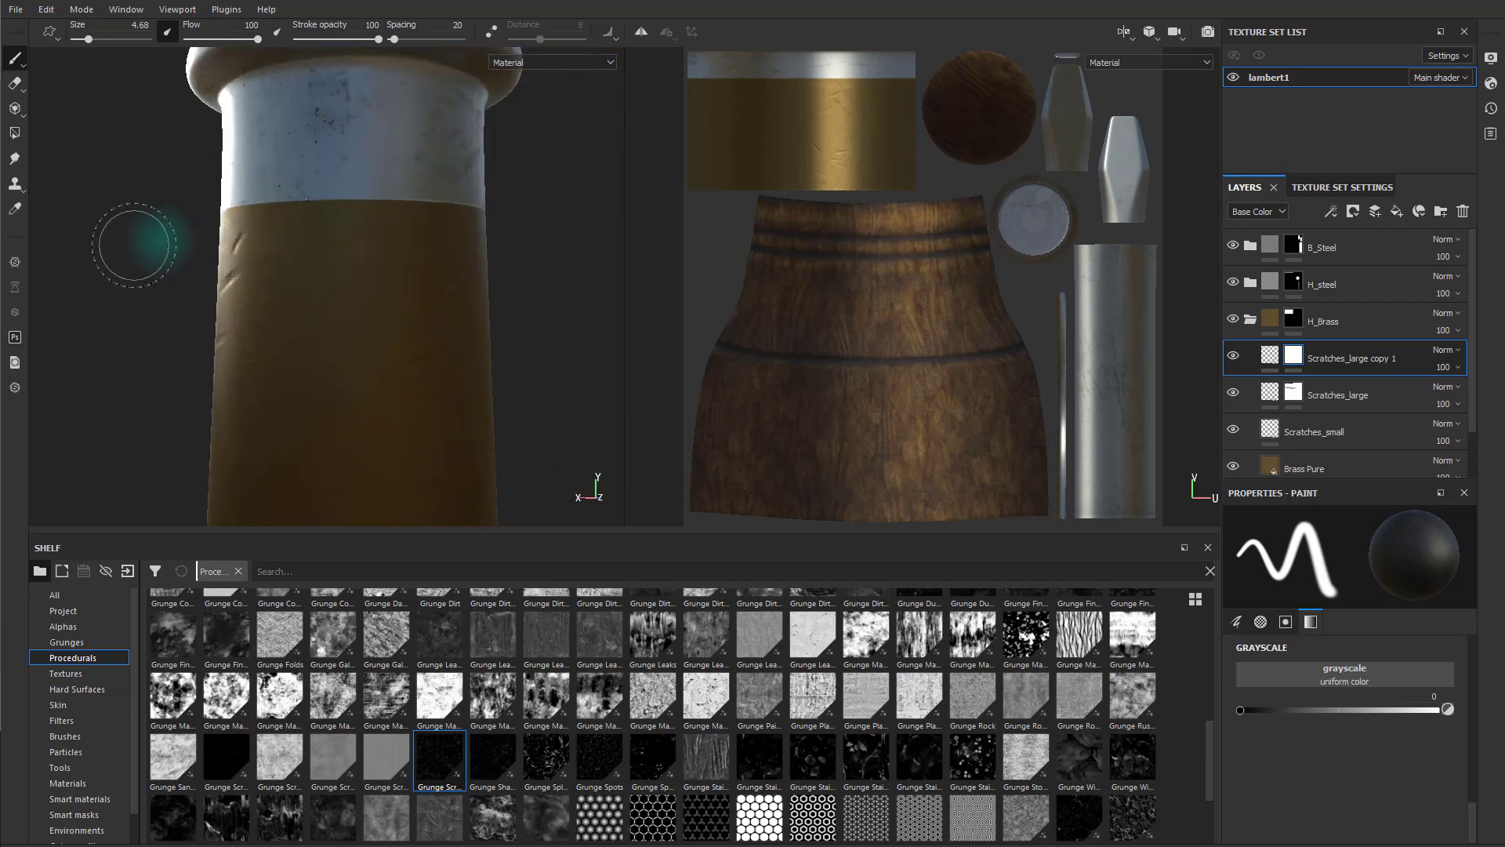
{"action": "mouse_move", "coordinate": [523, 256]}
{"action": "left_mouse_down", "text": "alt"}
{"action": "mouse_move", "coordinate": [346, 266]}
{"action": "mouse_move", "coordinate": [377, 251]}
{"action": "mouse_move", "coordinate": [314, 246]}
{"action": "mouse_move", "coordinate": [474, 201]}
{"action": "mouse_move", "coordinate": [403, 201]}
{"action": "left_mouse_up", "text": "alt"}
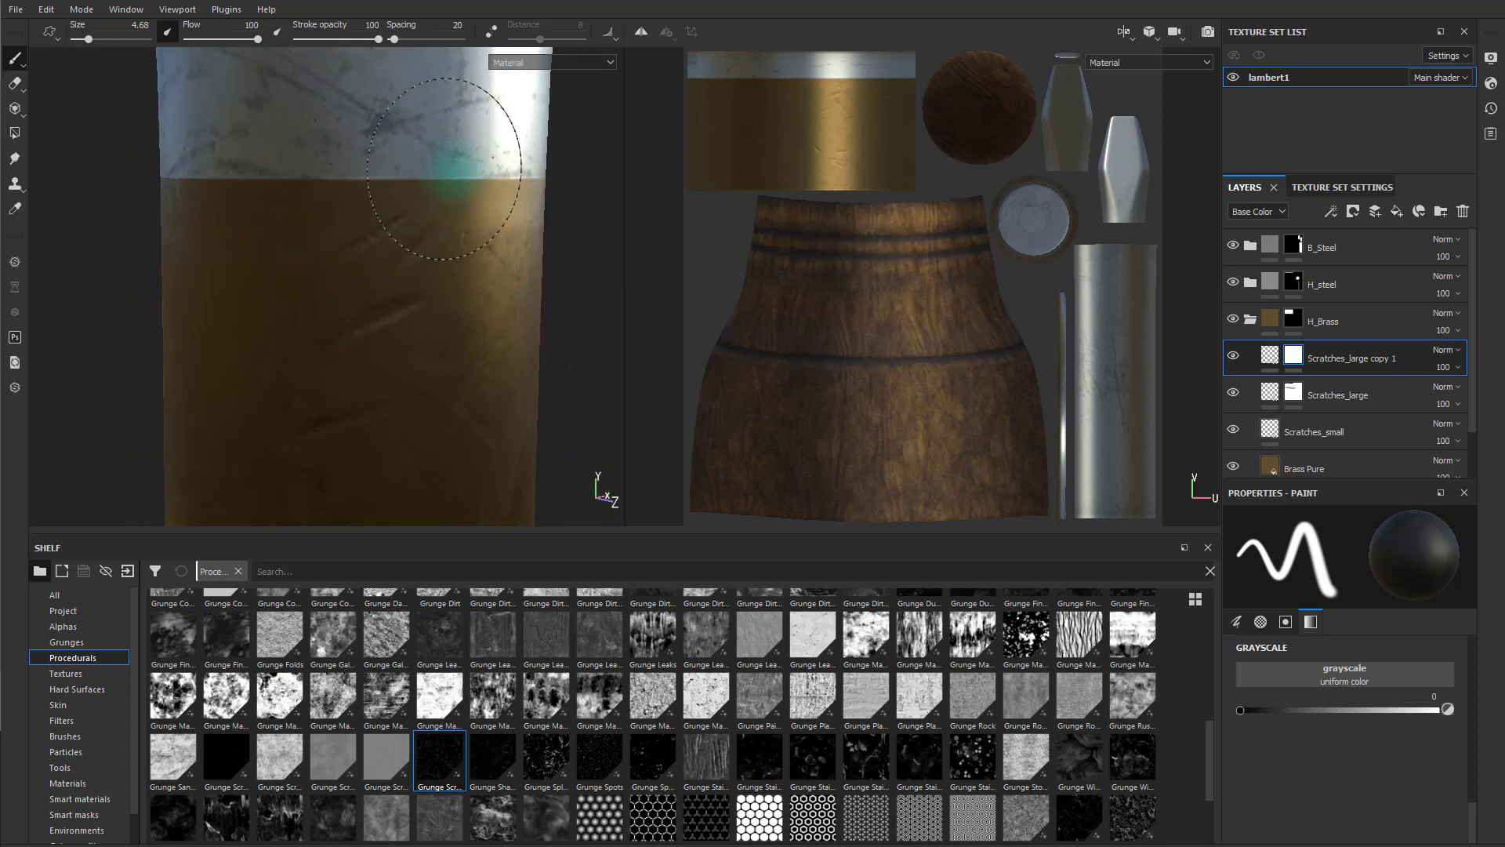
Paint black on the Scratches_large copy 1 mask around the border between the brass and the wooden handle.
{"action": "mouse_move", "coordinate": [534, 199]}
{"action": "left_mouse_down", "text": "alt"}
{"action": "mouse_move", "coordinate": [491, 177]}
{"action": "mouse_move", "coordinate": [363, 195]}
{"action": "mouse_move", "coordinate": [477, 279]}
{"action": "mouse_move", "coordinate": [483, 212]}
{"action": "mouse_move", "coordinate": [538, 185]}
{"action": "mouse_move", "coordinate": [538, 353]}
{"action": "left_mouse_up", "text": "alt"}
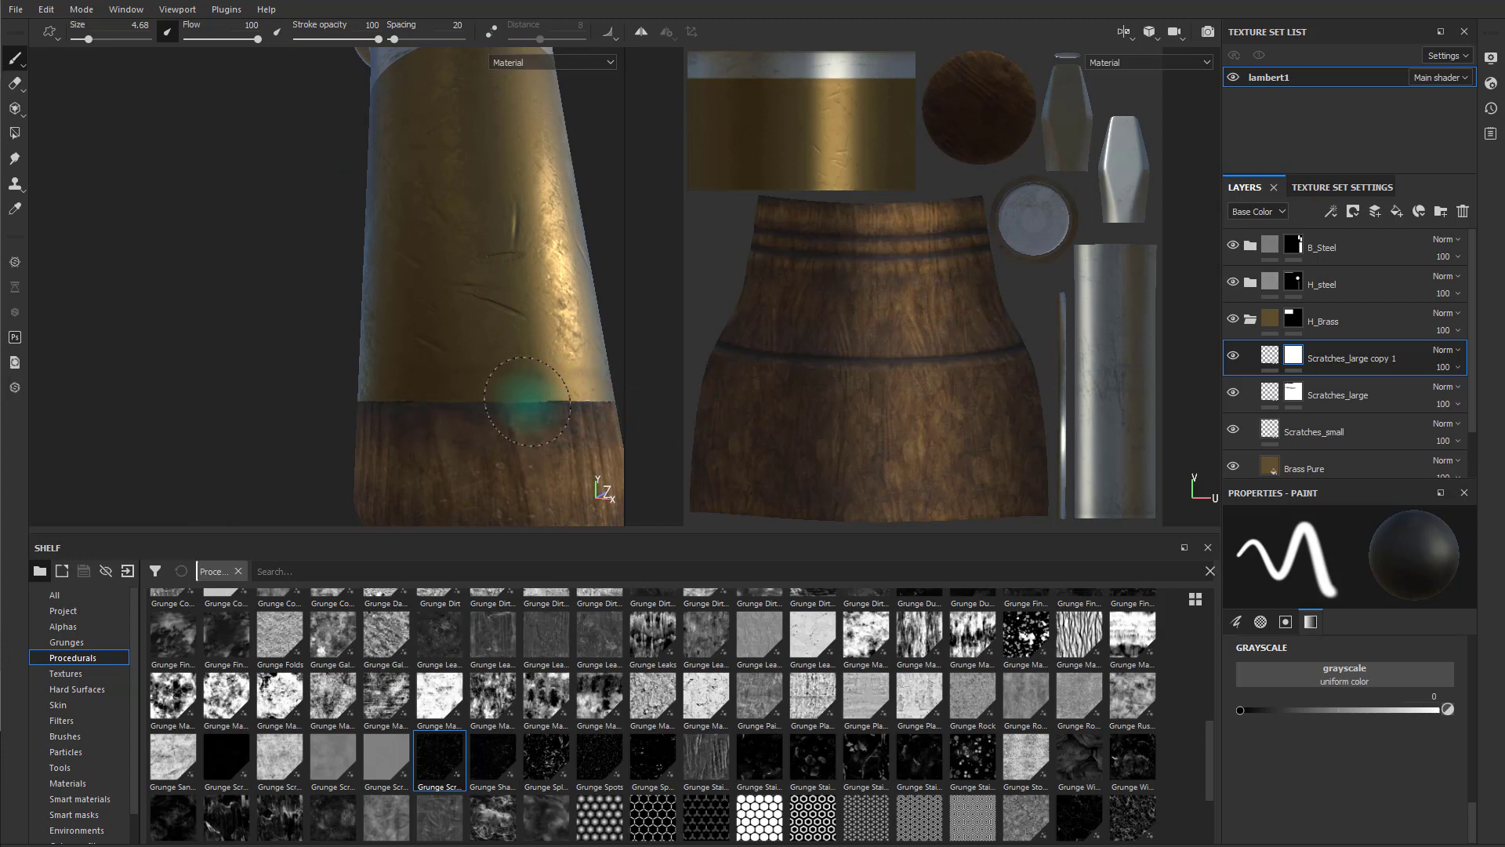
{"action": "mouse_move", "coordinate": [533, 396]}
{"action": "left_mouse_down", "text": "alt"}
{"action": "mouse_move", "coordinate": [315, 403]}
{"action": "mouse_move", "coordinate": [554, 353]}
{"action": "mouse_move", "coordinate": [473, 376]}
{"action": "mouse_move", "coordinate": [370, 374]}
{"action": "mouse_move", "coordinate": [437, 359]}
{"action": "left_mouse_up", "text": "alt"}
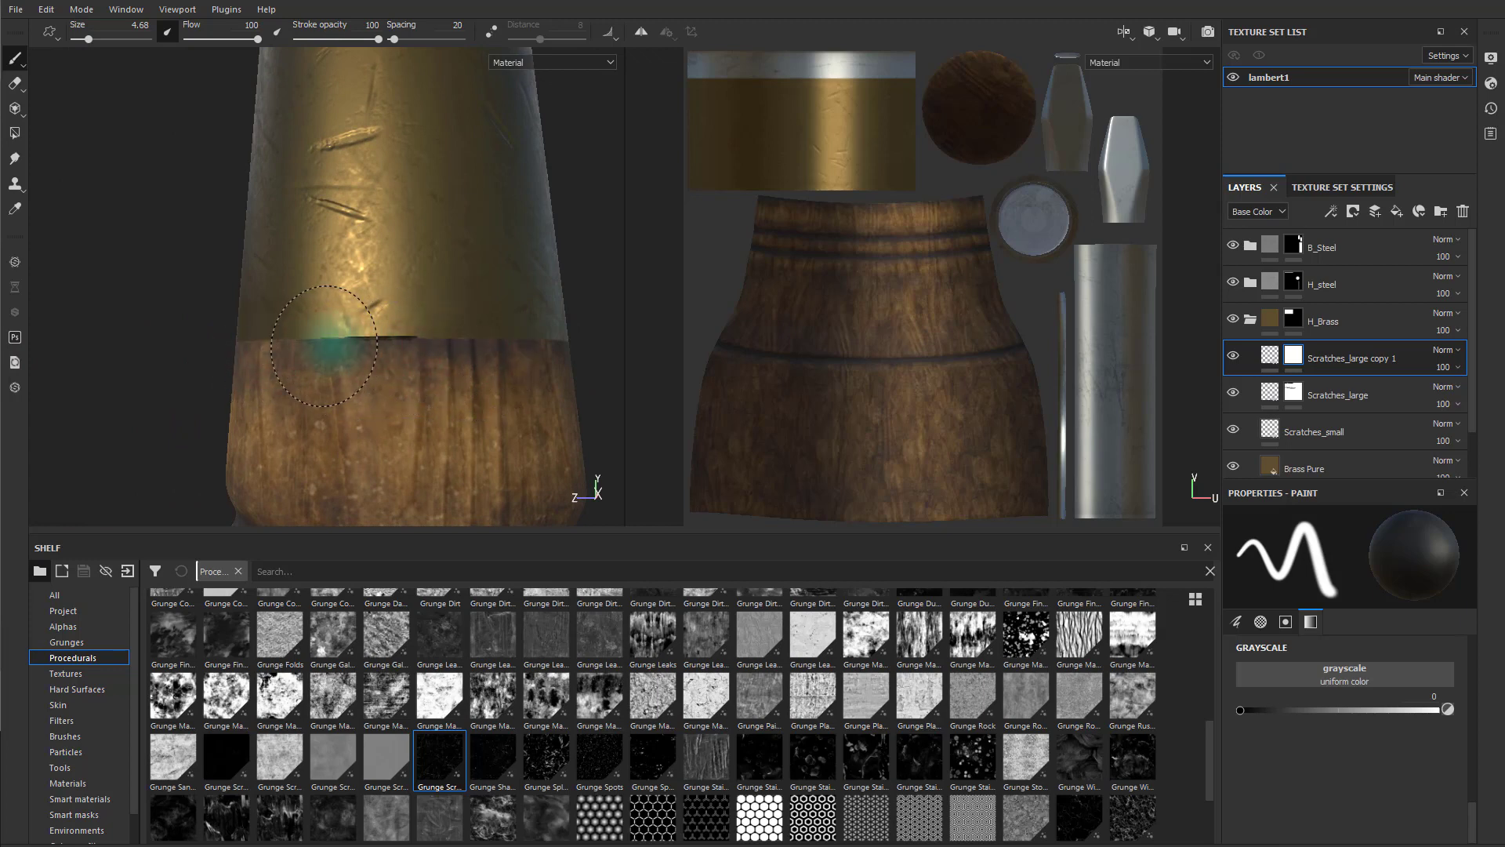
{"action": "mouse_move", "coordinate": [362, 335]}
{"action": "left_mouse_down", "text": "alt"}
{"action": "mouse_move", "coordinate": [504, 364]}
{"action": "mouse_move", "coordinate": [280, 350]}
{"action": "mouse_move", "coordinate": [426, 326]}
{"action": "mouse_move", "coordinate": [336, 319]}
{"action": "mouse_move", "coordinate": [269, 353]}
{"action": "left_mouse_up", "text": "alt"}
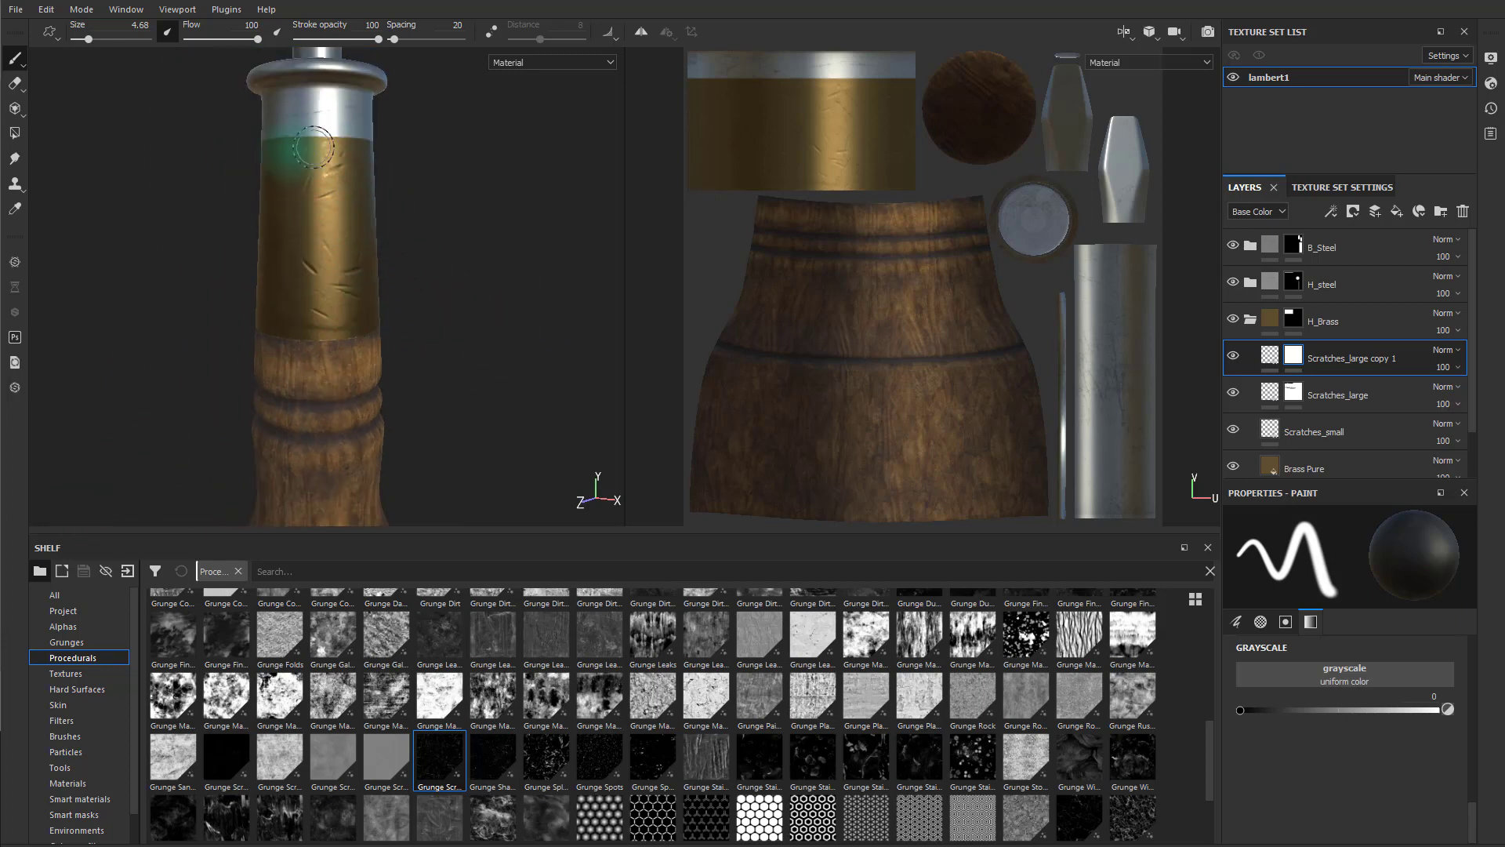
Add a fill layer named "height" above the Scratches_large copy 1 layer in the H_Brass folder.
{"action": "mouse_move", "coordinate": [402, 282]}
{"action": "left_mouse_down", "text": "alt"}
{"action": "mouse_move", "coordinate": [304, 252]}
{"action": "mouse_move", "coordinate": [320, 278]}
{"action": "mouse_move", "coordinate": [347, 226]}
{"action": "mouse_move", "coordinate": [317, 229]}
{"action": "left_mouse_up", "text": "alt"}
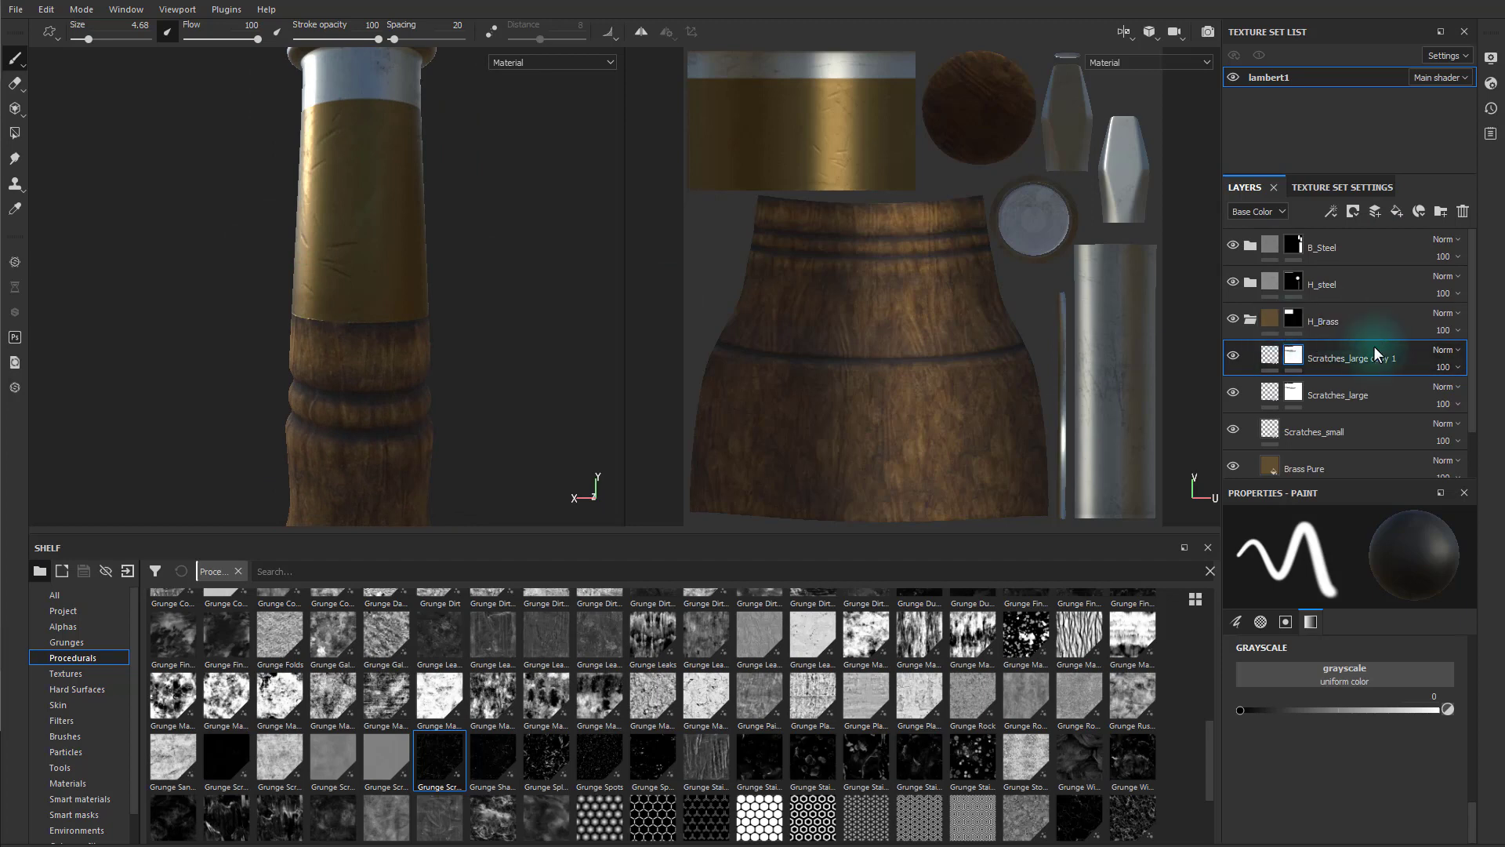
{"action": "left_click", "coordinate": [1397, 212]}
{"action": "double_click", "coordinate": [1305, 359]}
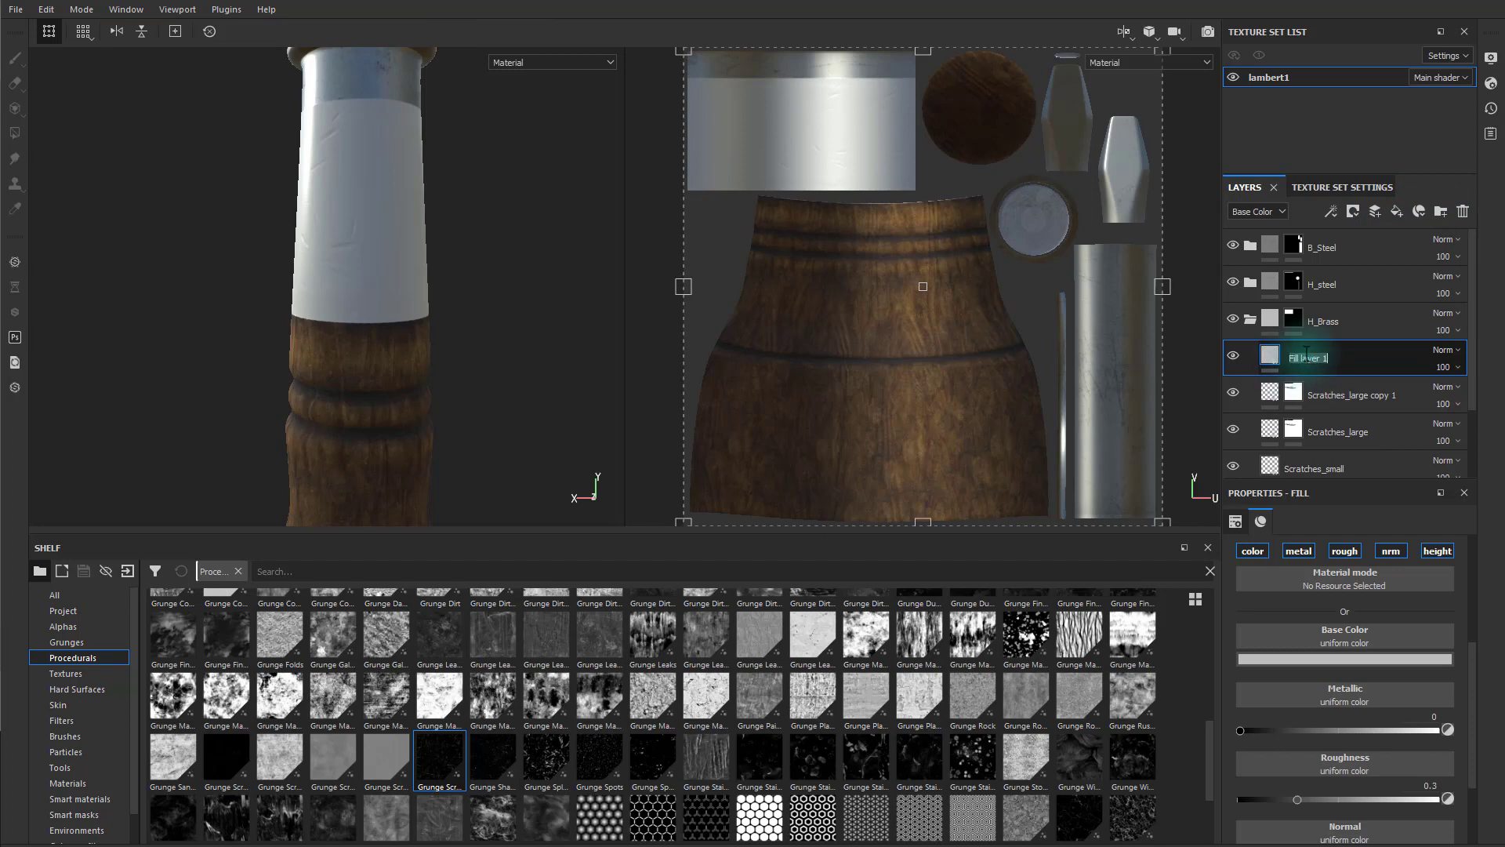
{"action": "type", "text": "height"}
{"action": "key", "text": "Return"}
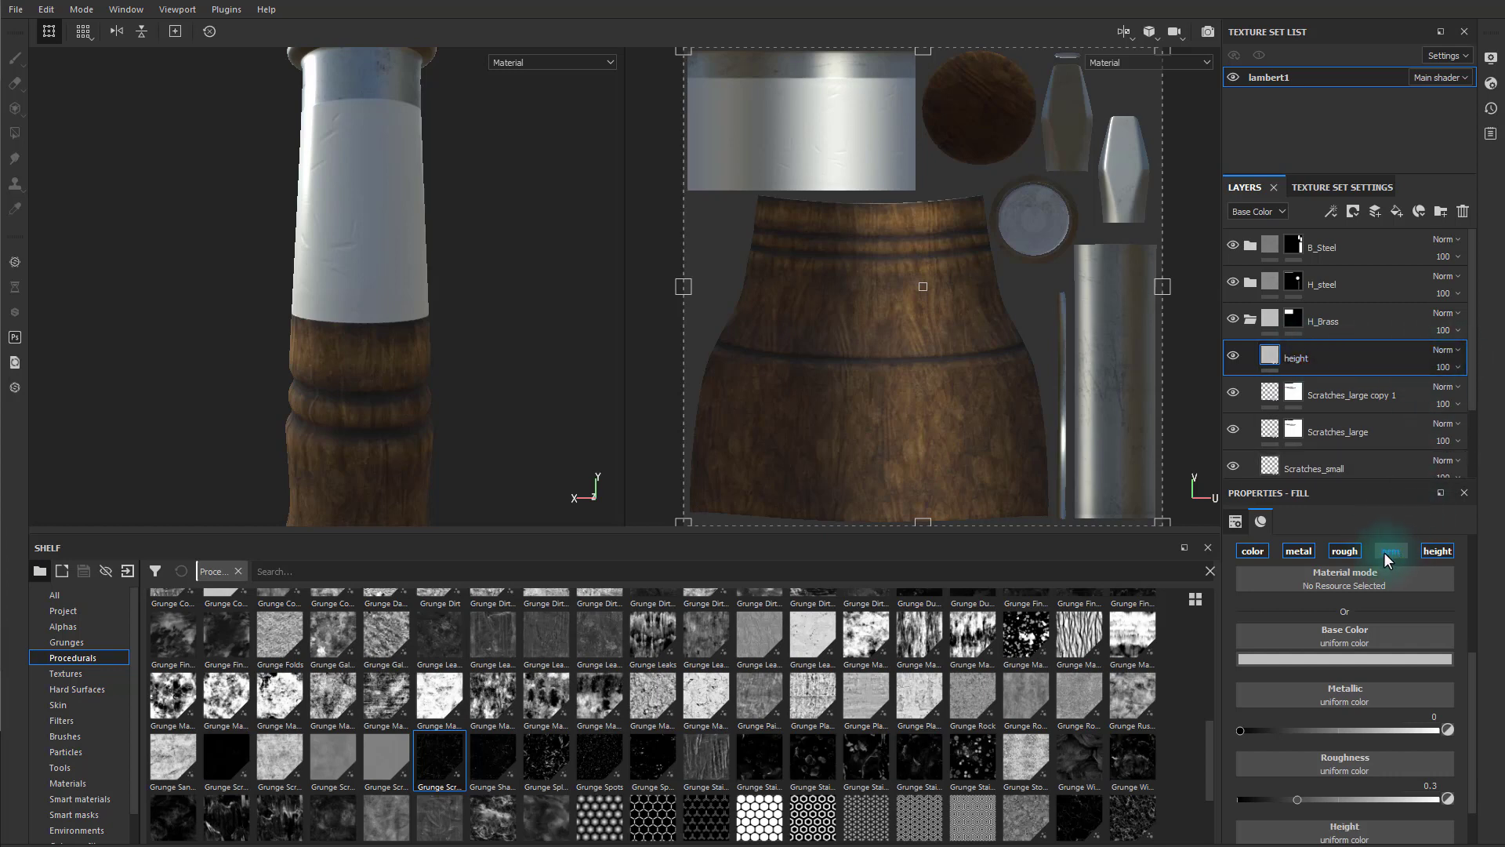
Turn off the height fill layer's color, metal and roughness channels so that it affects only height.
{"action": "left_click", "coordinate": [1343, 553]}
{"action": "left_click", "coordinate": [1298, 569]}
{"action": "left_click", "coordinate": [1253, 570]}
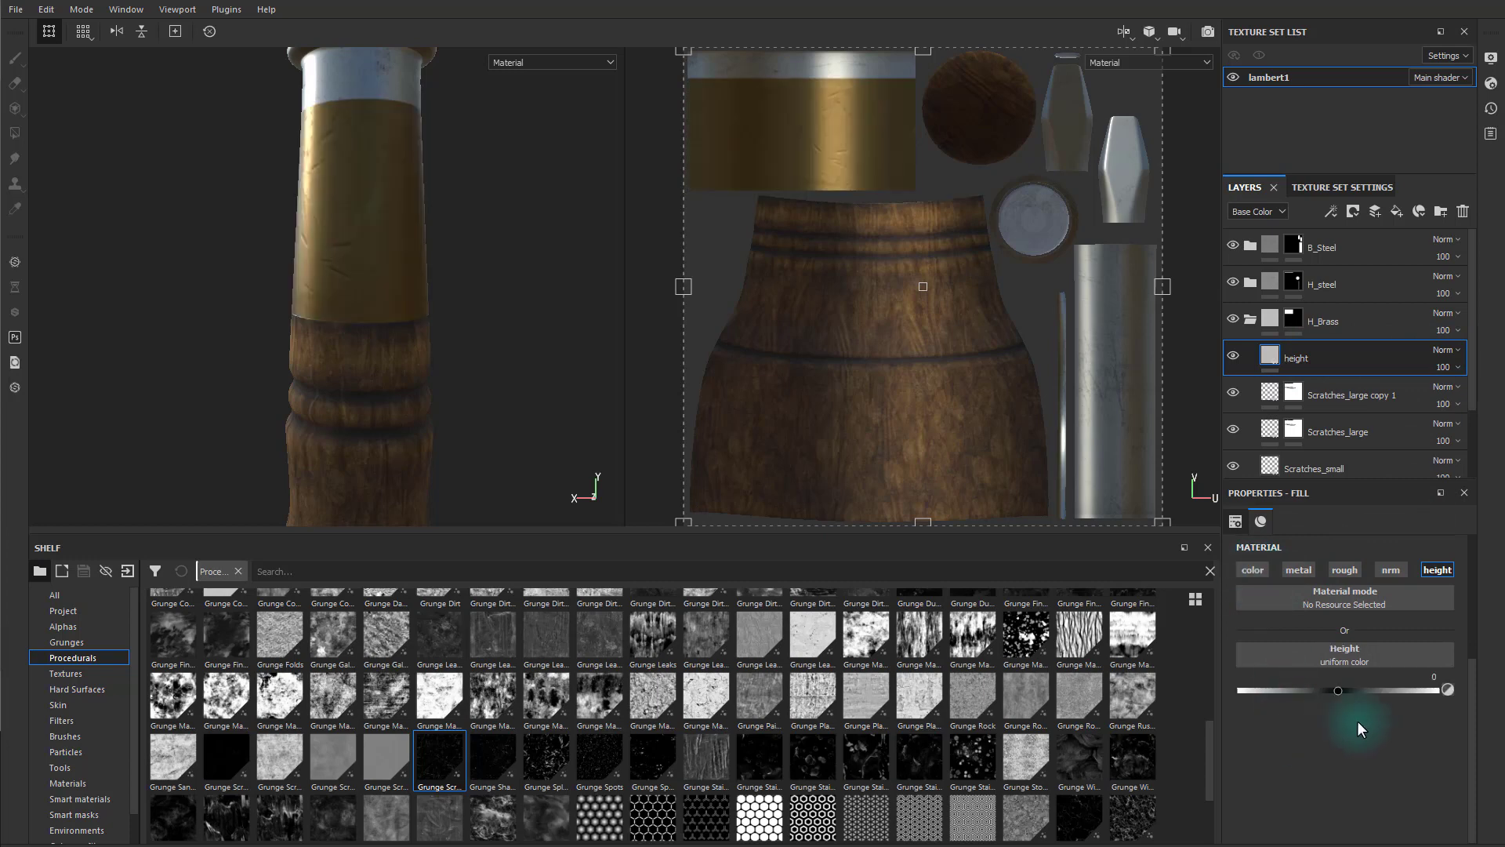
Set the height fill layer's height to 0.3619 and check the ferrule's edges from several angles.
{"action": "left_click_drag", "start_coordinate": [1348, 694], "coordinate": [1371, 695]}
{"action": "left_click_drag", "start_coordinate": [559, 428], "coordinate": [397, 345], "text": "alt"}
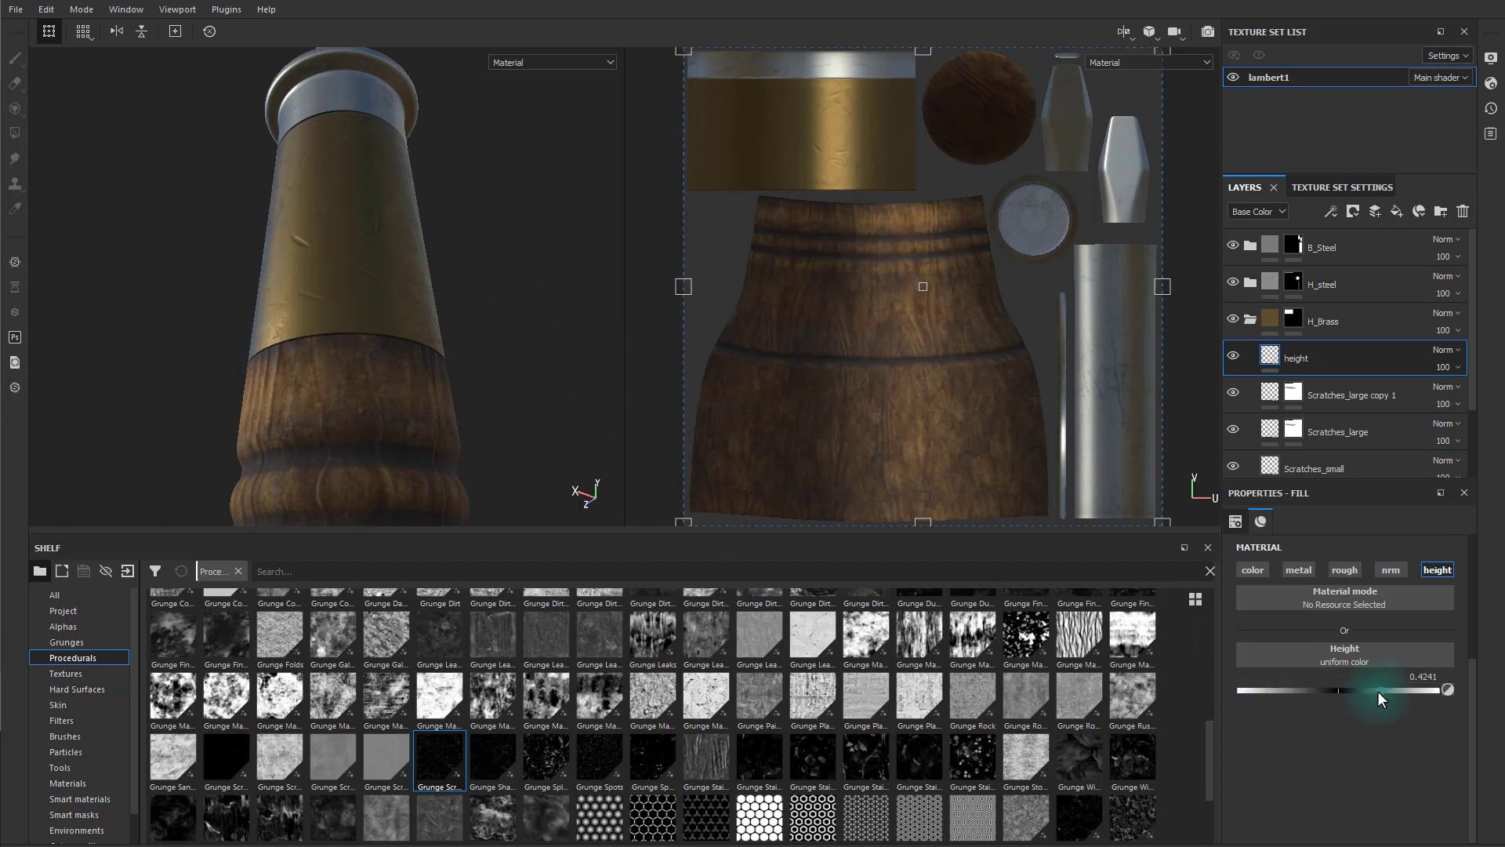
{"action": "left_click_drag", "start_coordinate": [1379, 698], "coordinate": [1246, 688]}
{"action": "left_click_drag", "start_coordinate": [1368, 690], "coordinate": [1373, 690]}
{"action": "left_click_drag", "start_coordinate": [439, 72], "coordinate": [439, 180], "text": "alt"}
{"action": "right_click_drag", "start_coordinate": [439, 180], "coordinate": [304, 168], "text": "alt"}
{"action": "left_click_drag", "start_coordinate": [306, 177], "coordinate": [306, 367], "text": "alt"}
{"action": "left_click_drag", "start_coordinate": [383, 320], "coordinate": [541, 291], "text": "alt"}
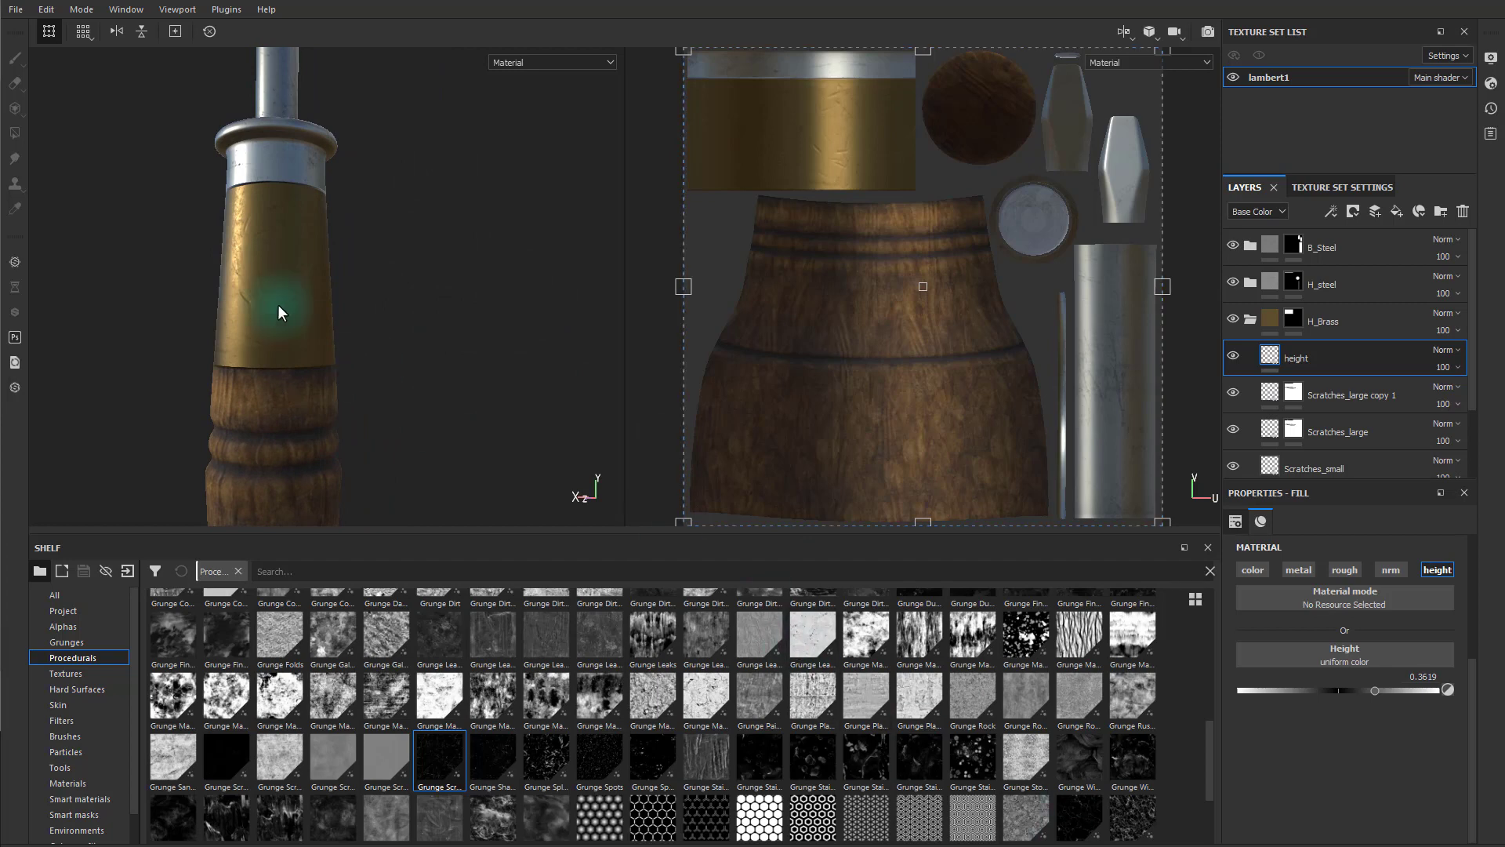
{"action": "left_click_drag", "start_coordinate": [282, 311], "coordinate": [470, 319], "text": "alt"}
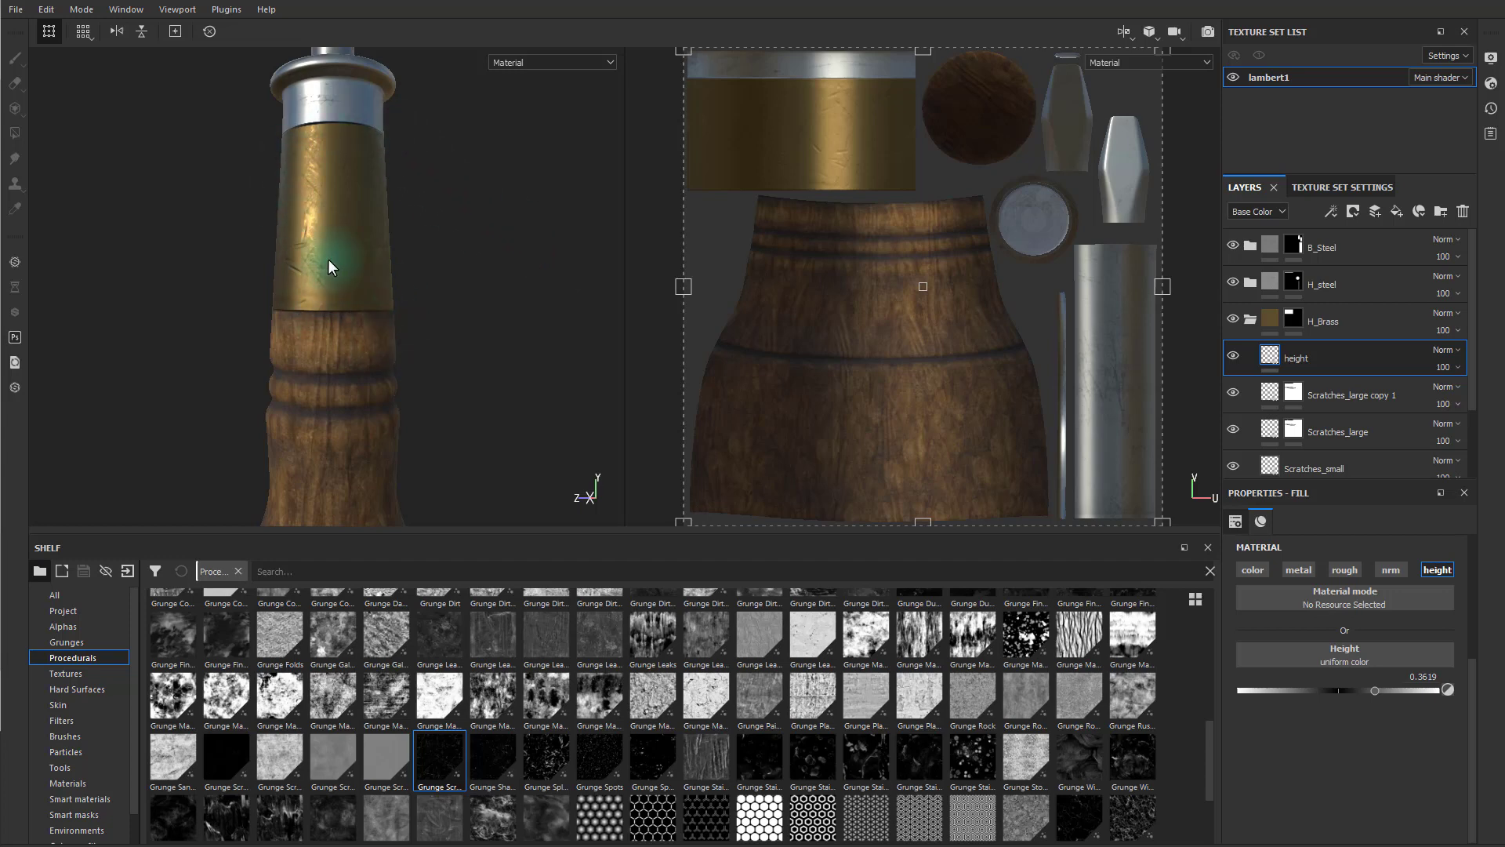
{"action": "left_click_drag", "start_coordinate": [291, 193], "coordinate": [291, 230], "text": "alt"}
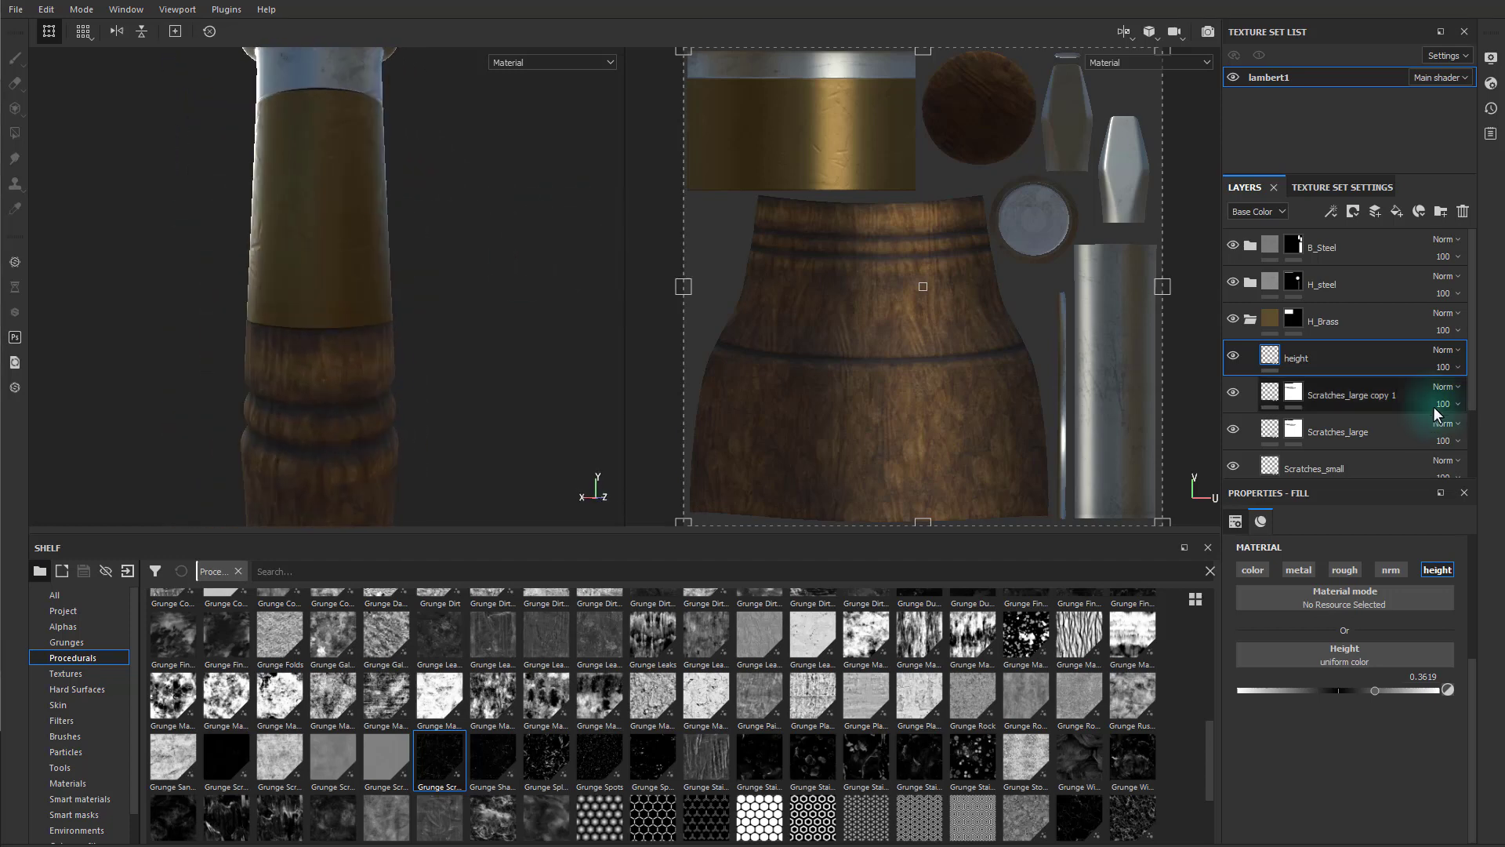
Add a fill layer above the height layer and leave only its color and roughness channels enabled.
{"action": "left_click", "coordinate": [1398, 210]}
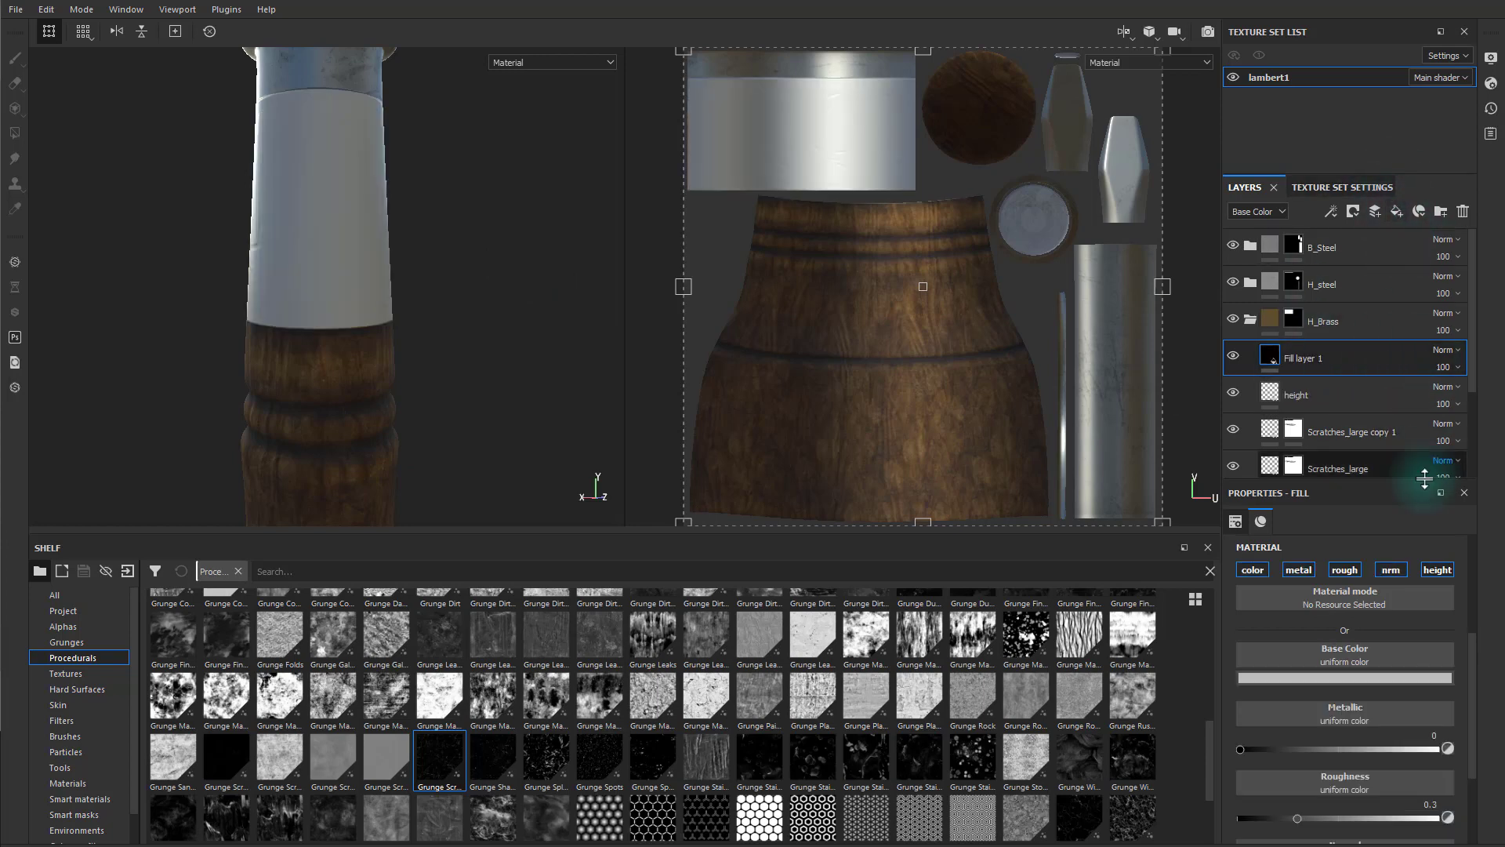
{"action": "left_click", "coordinate": [1305, 569]}
{"action": "left_click", "coordinate": [1403, 571]}
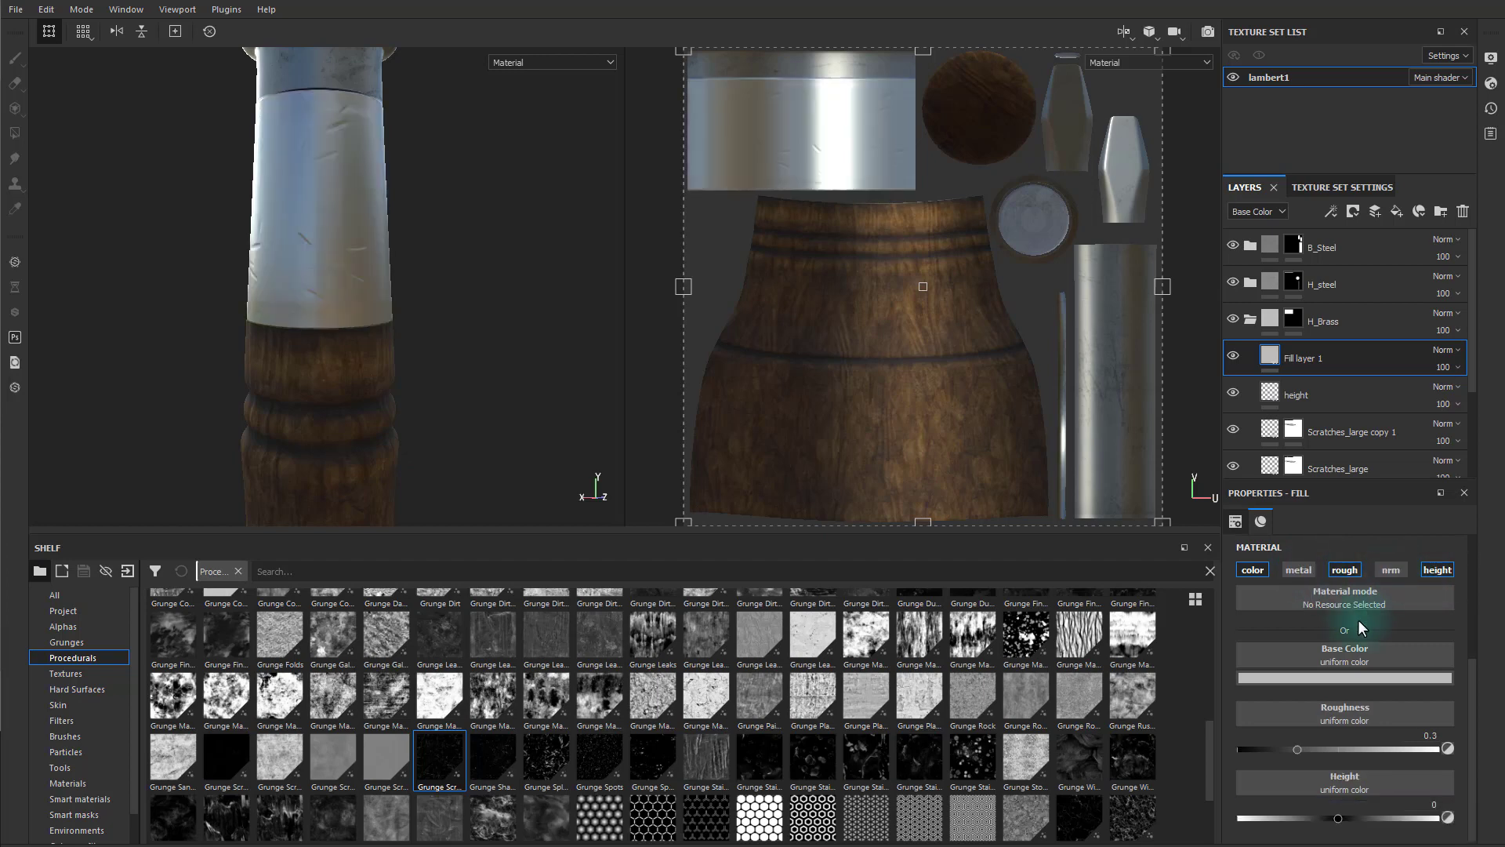
{"action": "left_click", "coordinate": [1434, 571]}
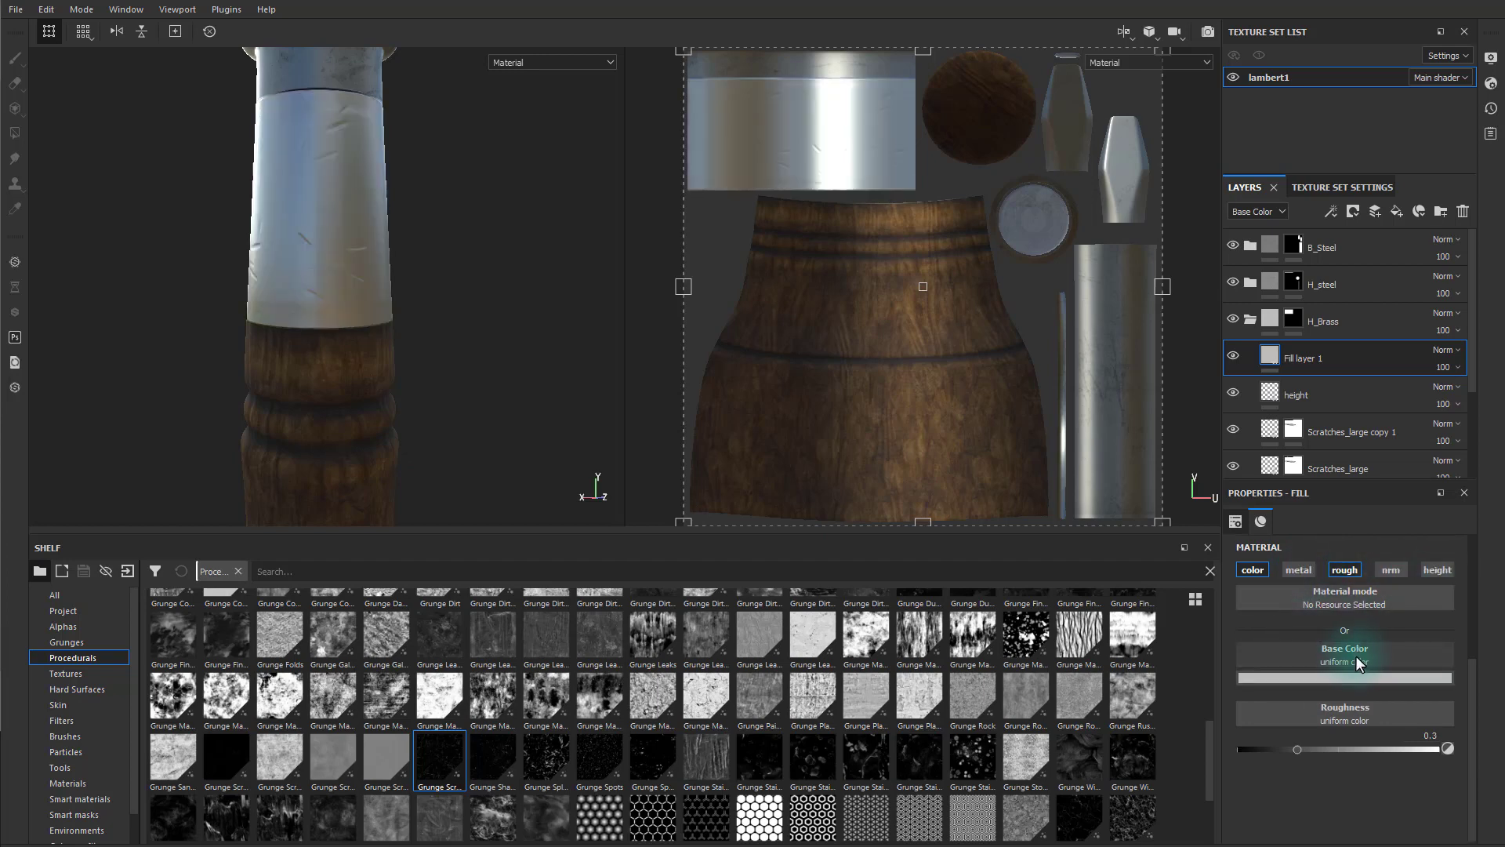
Sample a brown from the brass in flathead_2.jpg as the new fill layer's base color and adjust its roughness.
{"action": "left_click", "coordinate": [1318, 676]}
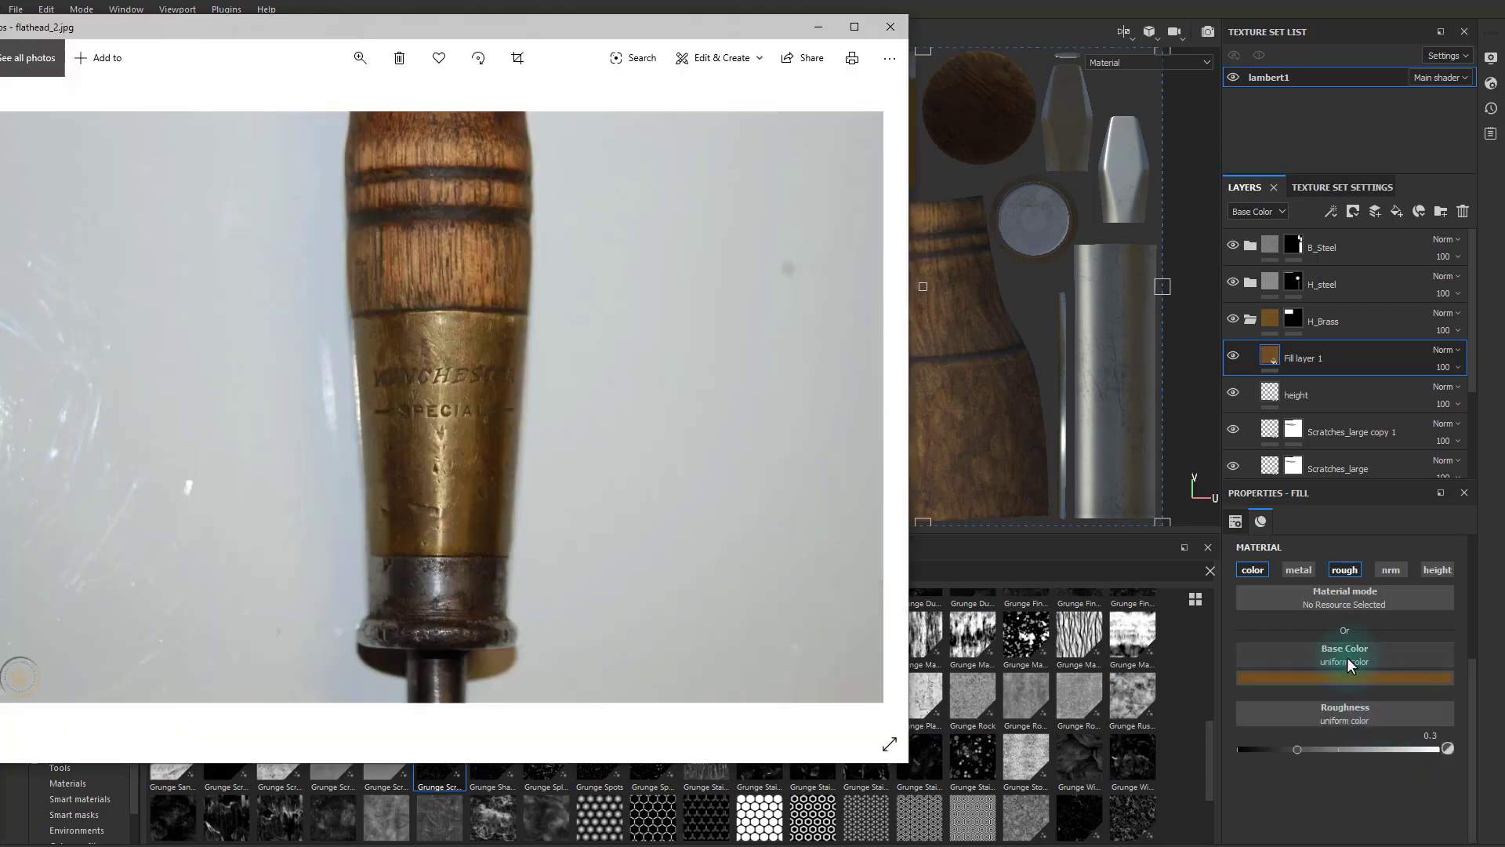
{"action": "left_click", "coordinate": [1349, 654]}
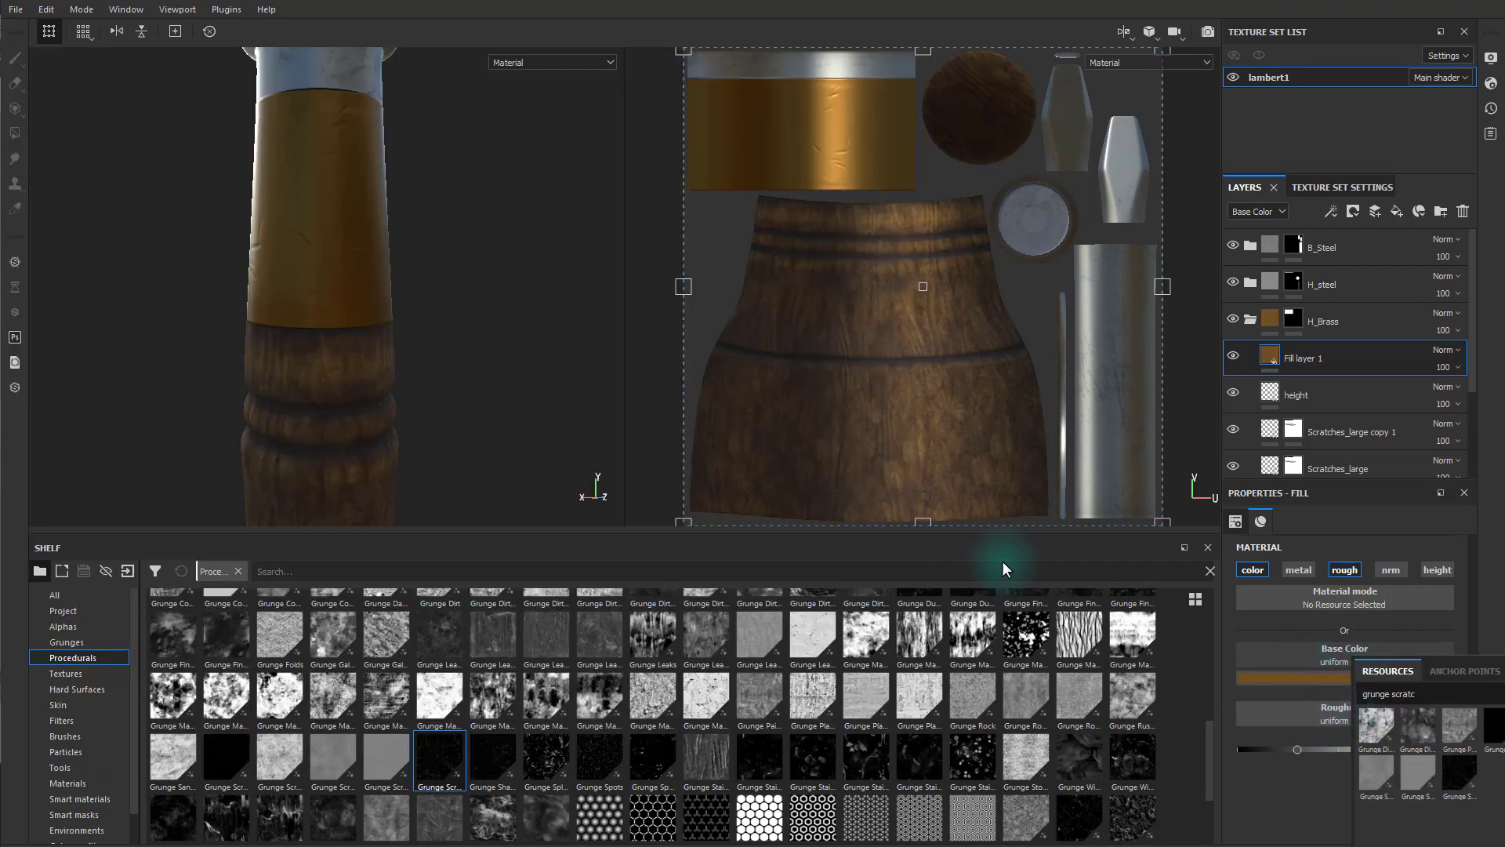
{"action": "left_click_drag", "start_coordinate": [0, 23], "coordinate": [2, 135]}
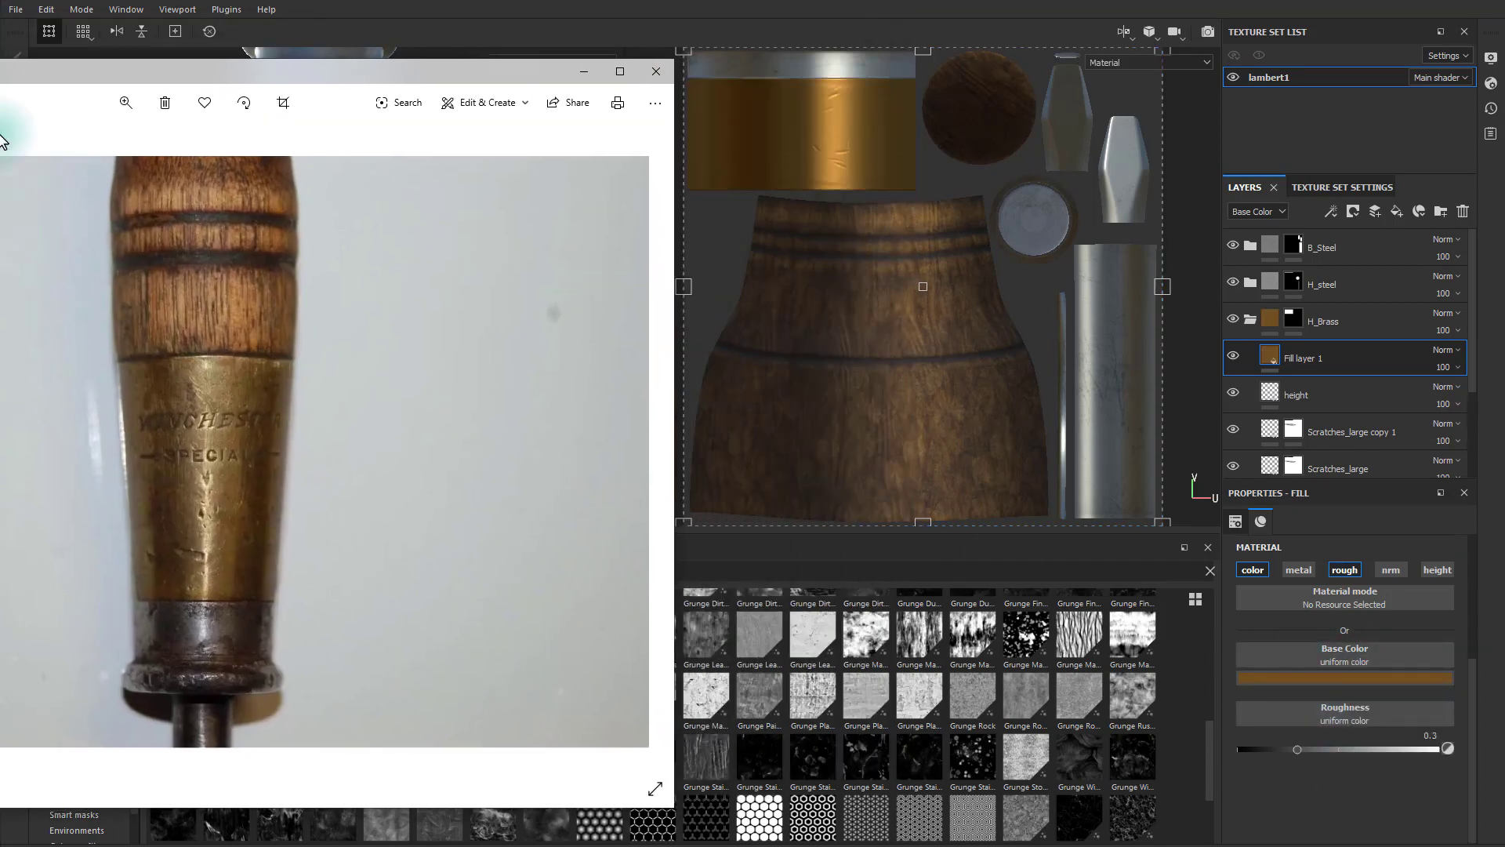
{"action": "left_click_drag", "start_coordinate": [257, 69], "coordinate": [2, 98]}
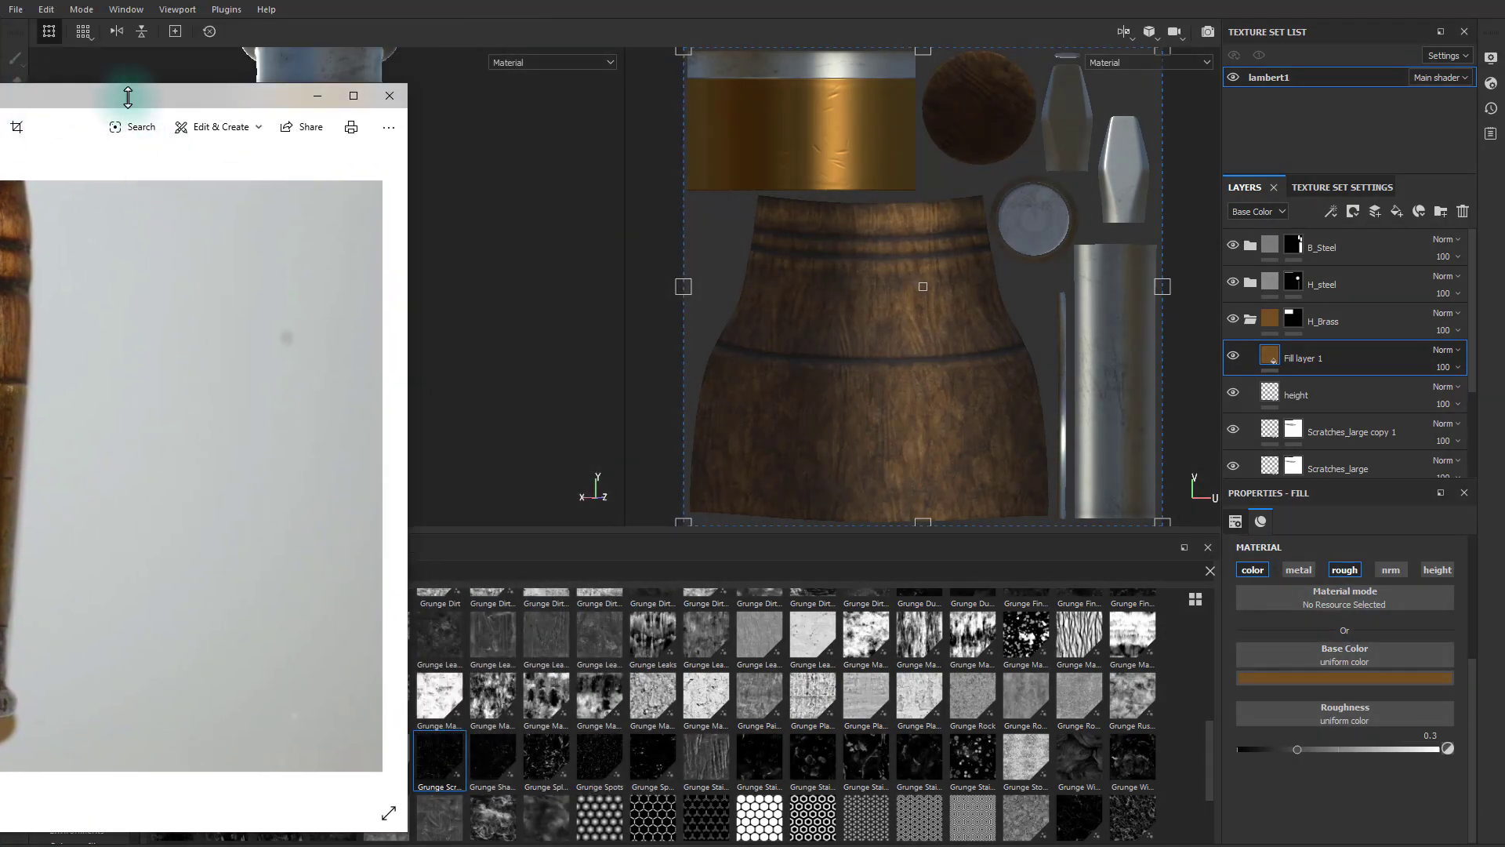
{"action": "left_click_drag", "start_coordinate": [317, 99], "coordinate": [120, 79]}
{"action": "left_click", "coordinate": [1375, 664]}
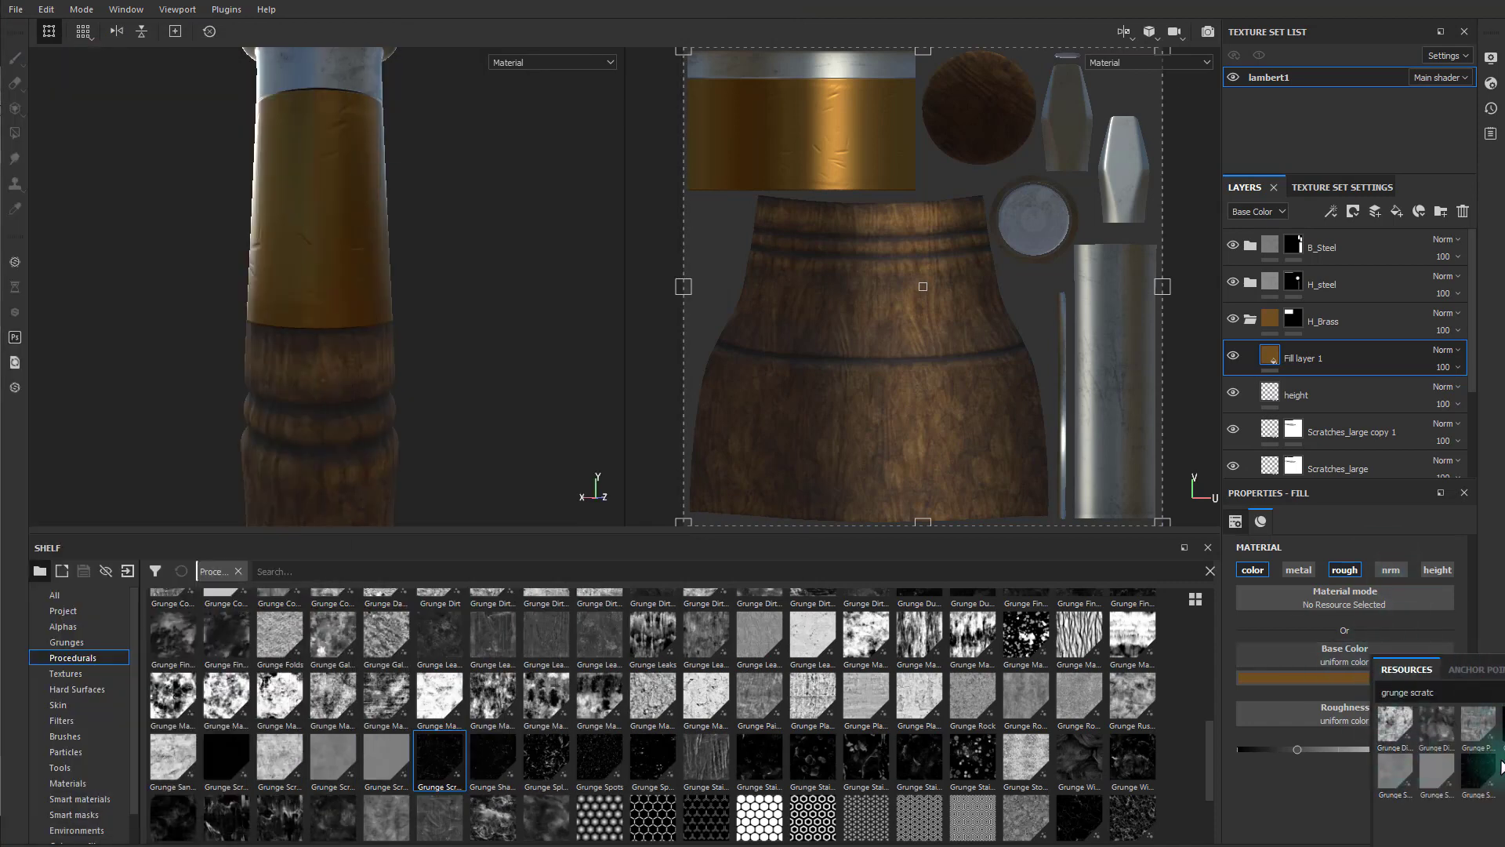
{"action": "left_click", "coordinate": [1311, 678]}
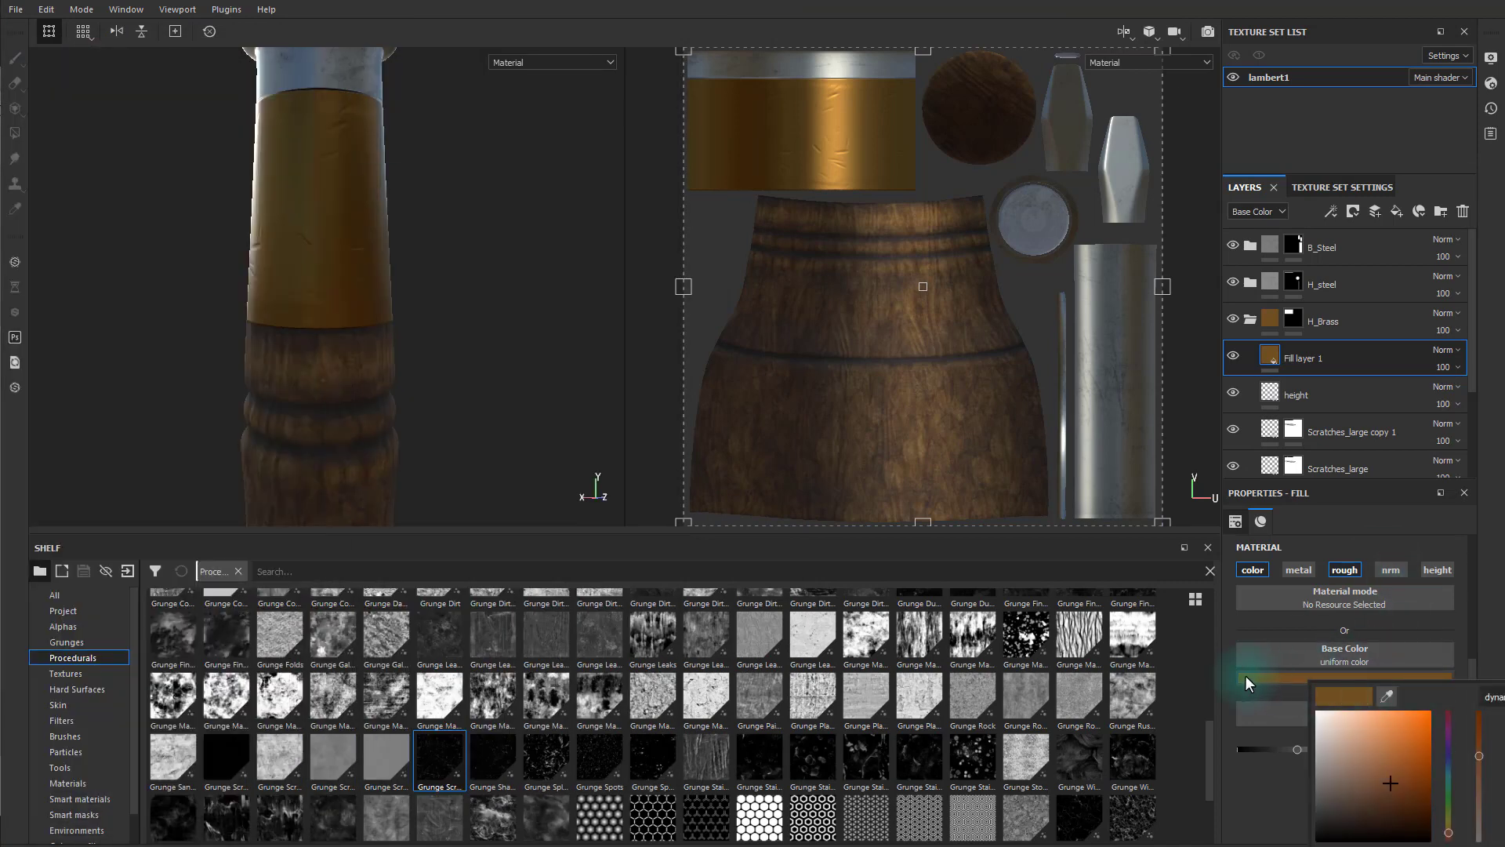
{"action": "mouse_move", "coordinate": [1386, 697]}
{"action": "left_mouse_down"}
{"action": "mouse_move", "coordinate": [1303, 694]}
{"action": "mouse_move", "coordinate": [671, 506]}
{"action": "mouse_move", "coordinate": [293, 205]}
{"action": "mouse_move", "coordinate": [2, 157]}
{"action": "mouse_move", "coordinate": [0, 486]}
{"action": "left_mouse_up"}
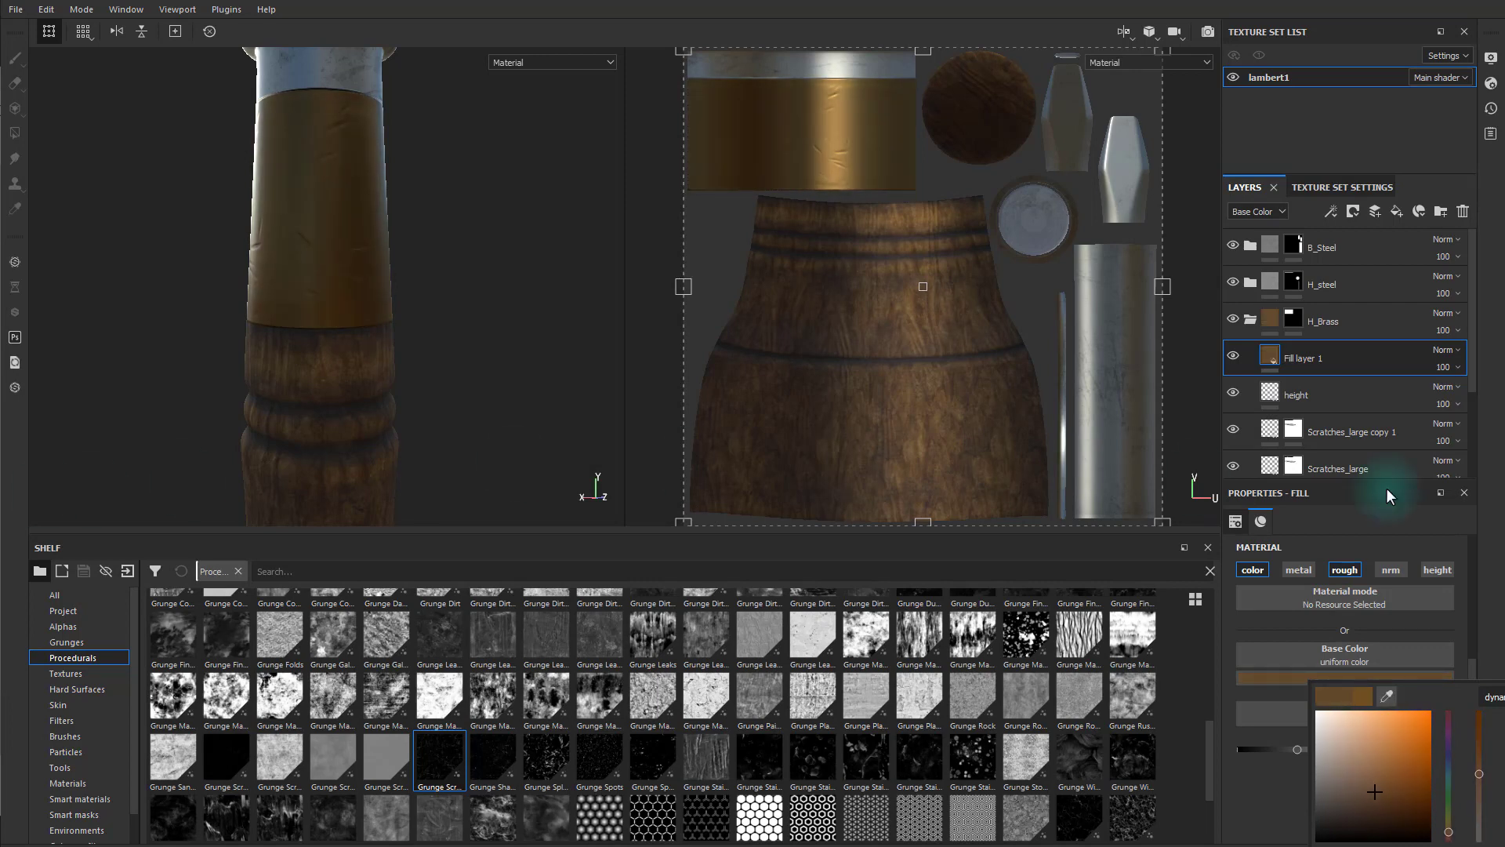
{"action": "left_click", "coordinate": [1354, 355]}
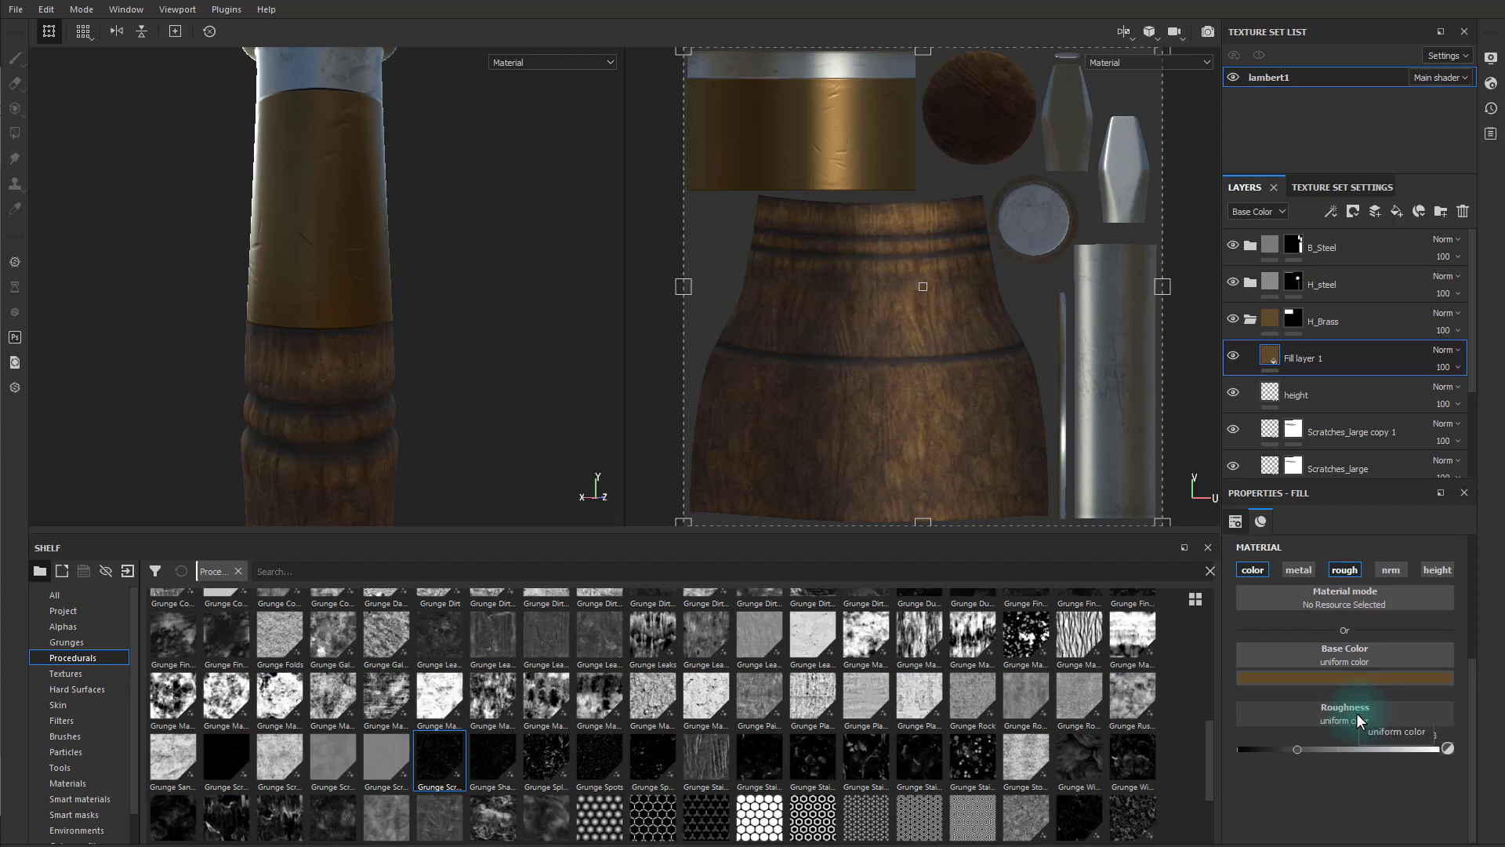
{"action": "mouse_move", "coordinate": [1294, 747]}
{"action": "left_mouse_down"}
{"action": "mouse_move", "coordinate": [1361, 754]}
{"action": "mouse_move", "coordinate": [1310, 753]}
{"action": "left_mouse_up"}
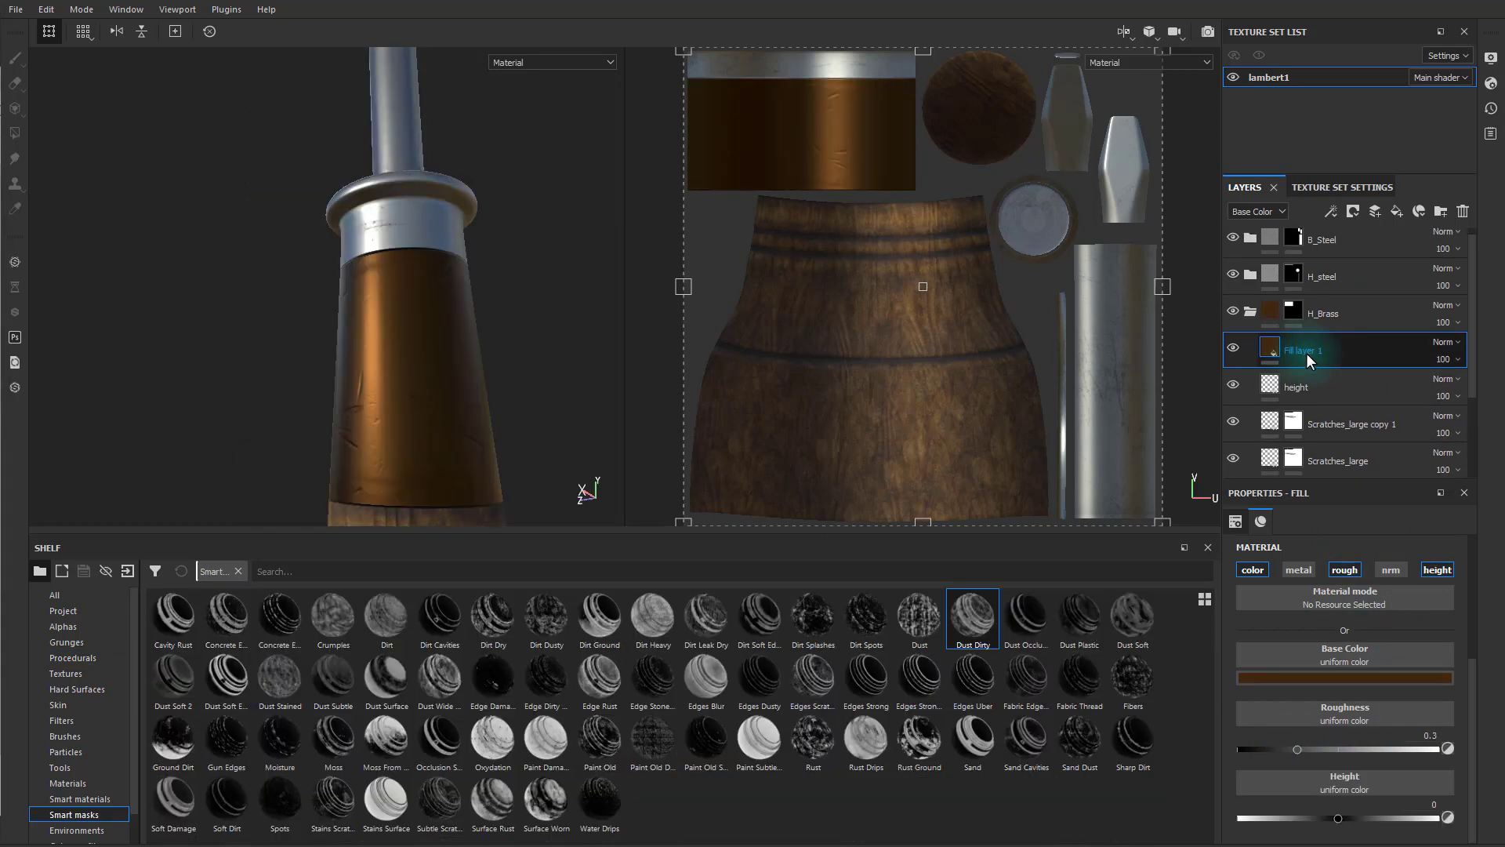
Rename the brown fill layer as SecondaryColor and apply the Dust Dirty smart mask to it.
{"action": "double_click", "coordinate": [1304, 352]}
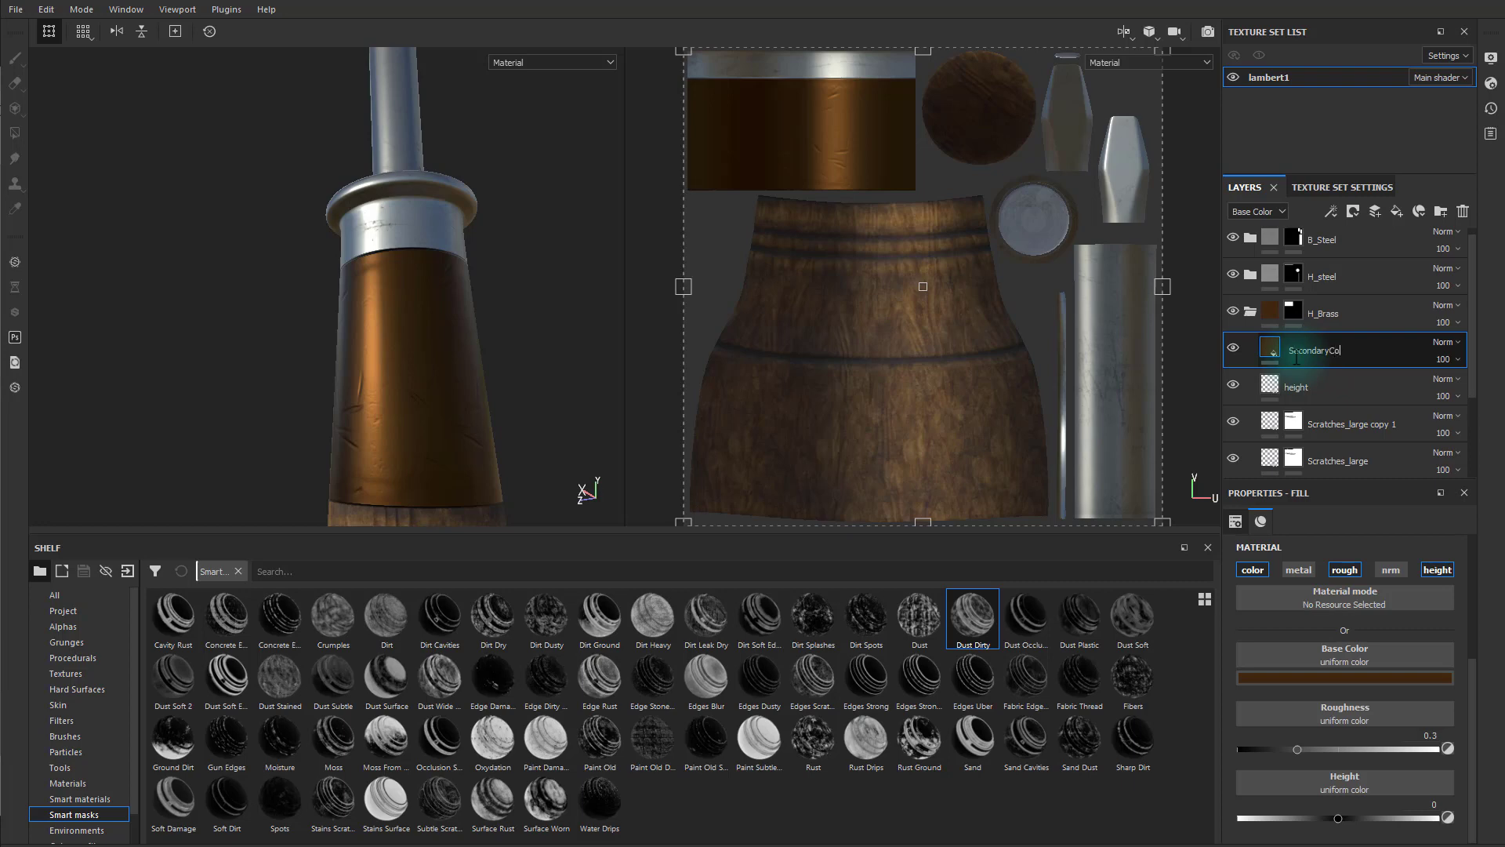
{"action": "key", "text": "Return"}
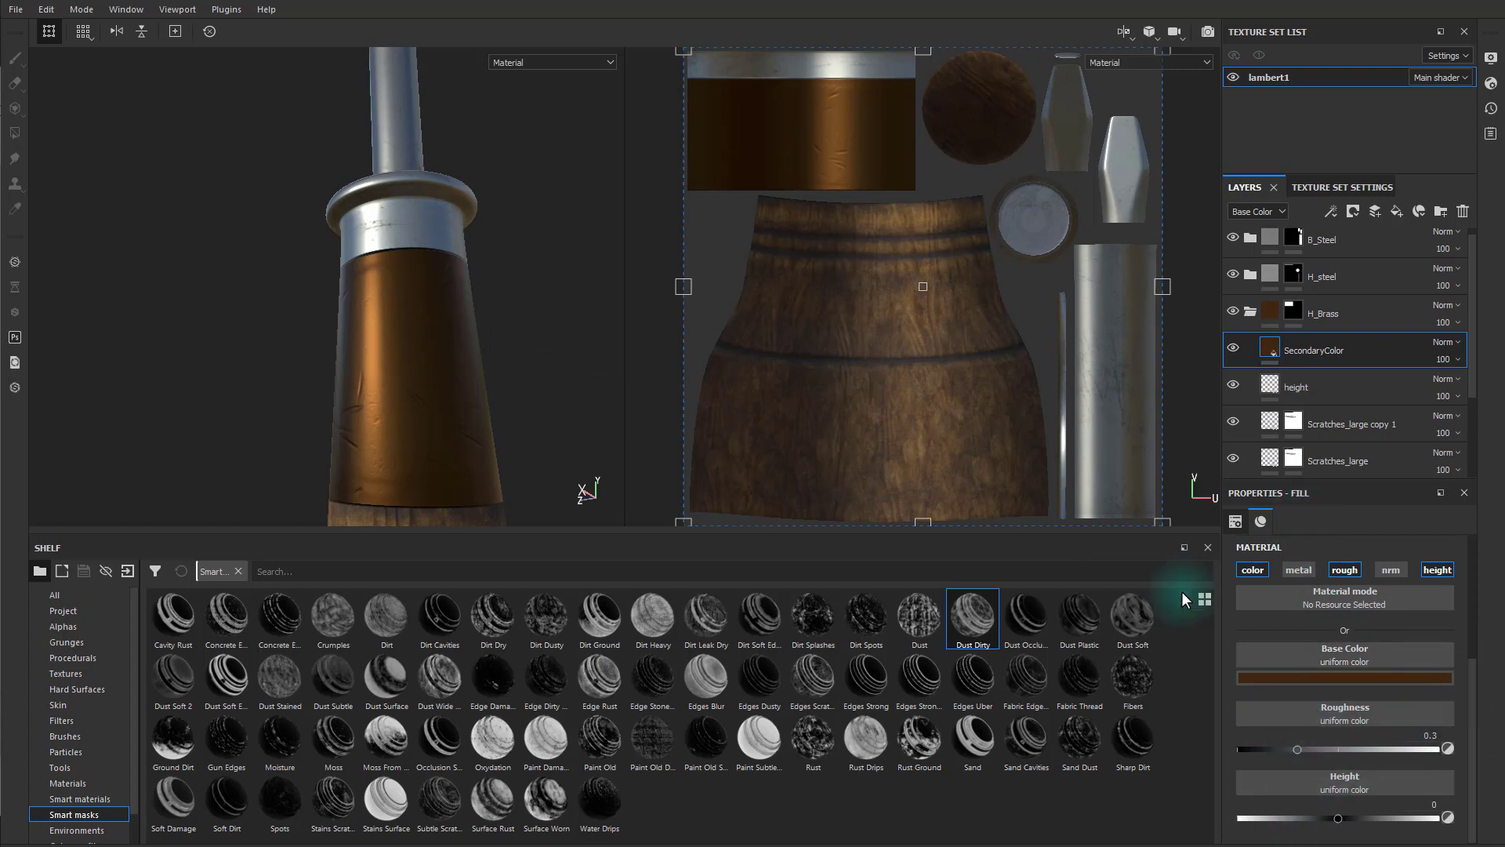
{"action": "left_click_drag", "start_coordinate": [975, 627], "coordinate": [1327, 357]}
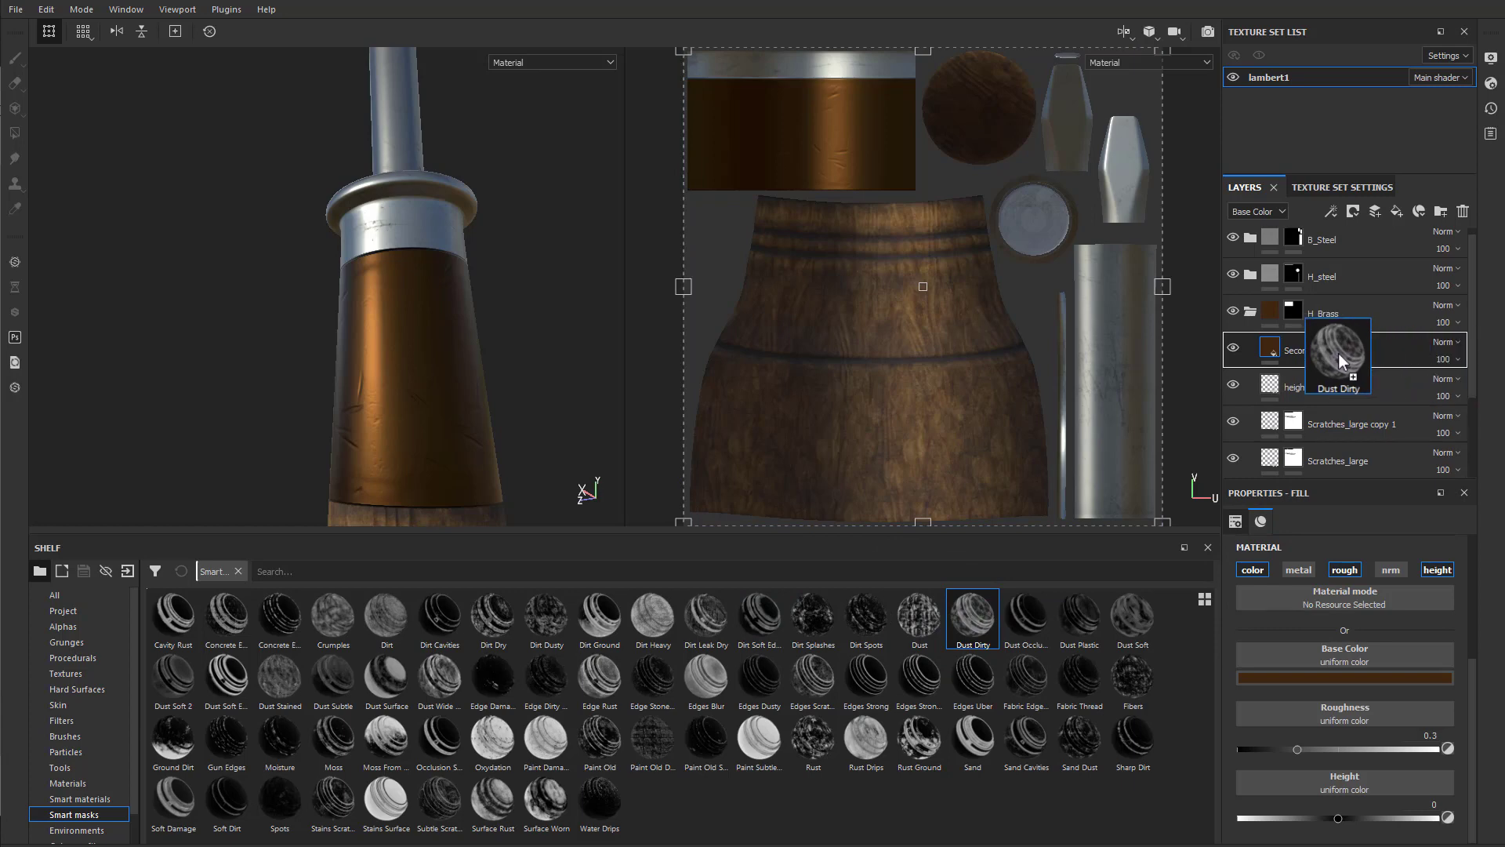
{"action": "left_click_drag", "start_coordinate": [1338, 353], "coordinate": [1338, 353]}
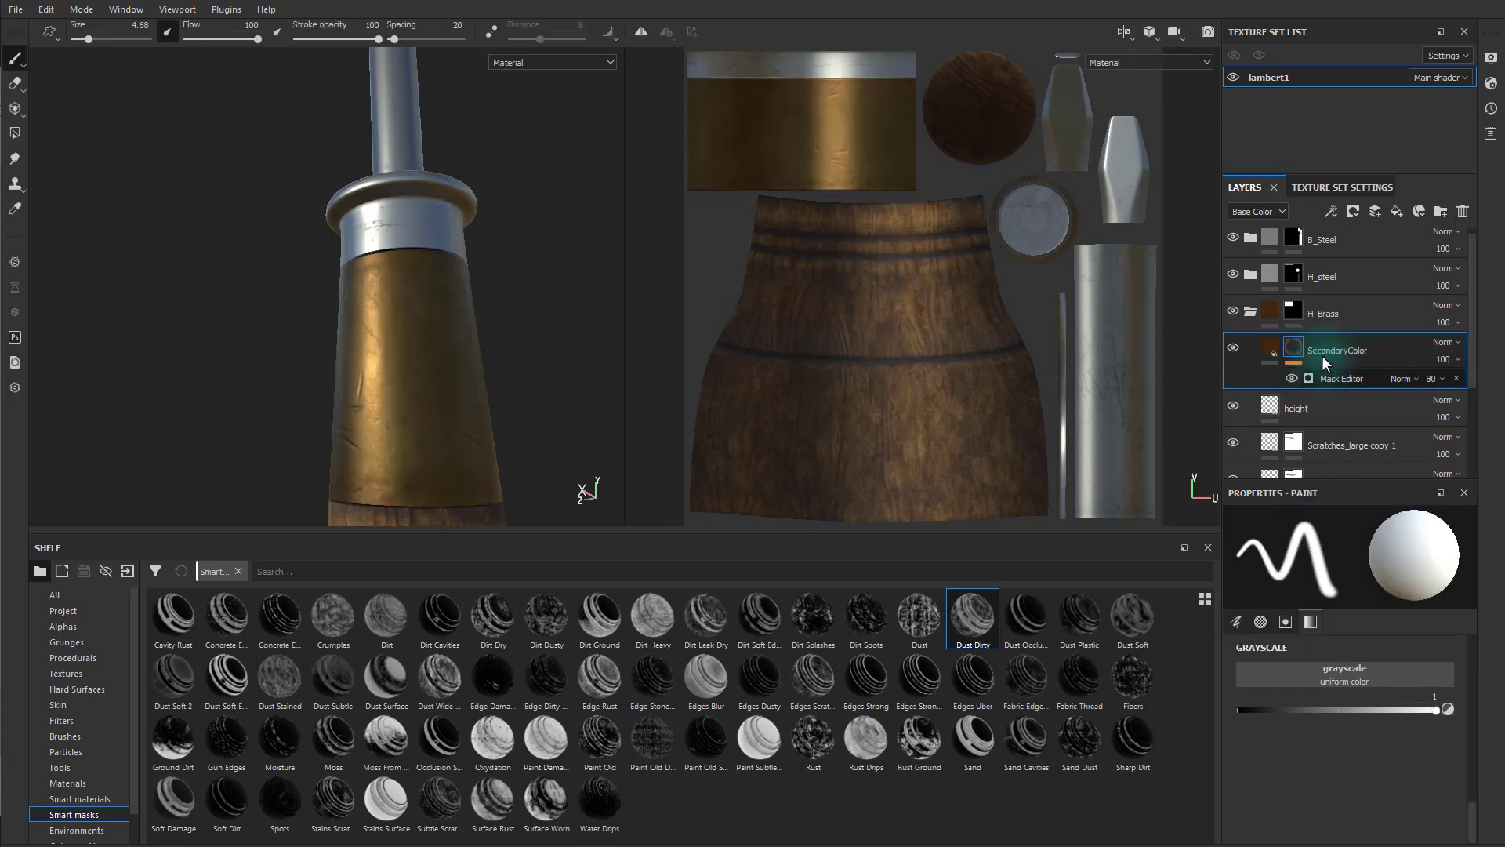
Inspect the masked brass up close and adjust the global blur and balance of the SecondaryColor mask's Mask Editor generator.
{"action": "mouse_move", "coordinate": [429, 414]}
{"action": "left_mouse_down", "text": "alt"}
{"action": "mouse_move", "coordinate": [184, 447]}
{"action": "mouse_move", "coordinate": [475, 425]}
{"action": "left_mouse_up", "text": "alt"}
{"action": "mouse_move", "coordinate": [475, 426]}
{"action": "right_mouse_down", "text": "shift"}
{"action": "mouse_move", "coordinate": [421, 421]}
{"action": "mouse_move", "coordinate": [493, 436]}
{"action": "mouse_move", "coordinate": [467, 456]}
{"action": "right_mouse_up", "text": "shift"}
{"action": "middle_click_drag", "start_coordinate": [464, 460], "coordinate": [471, 308], "text": "alt"}
{"action": "left_click_drag", "start_coordinate": [420, 400], "coordinate": [742, 441], "text": "alt"}
{"action": "mouse_move", "coordinate": [742, 442]}
{"action": "right_mouse_down", "text": "shift"}
{"action": "mouse_move", "coordinate": [386, 426]}
{"action": "mouse_move", "coordinate": [454, 433]}
{"action": "right_mouse_up", "text": "shift"}
{"action": "middle_click_drag", "start_coordinate": [454, 433], "coordinate": [464, 413], "text": "alt"}
{"action": "right_click_drag", "start_coordinate": [464, 413], "coordinate": [427, 431], "text": "alt"}
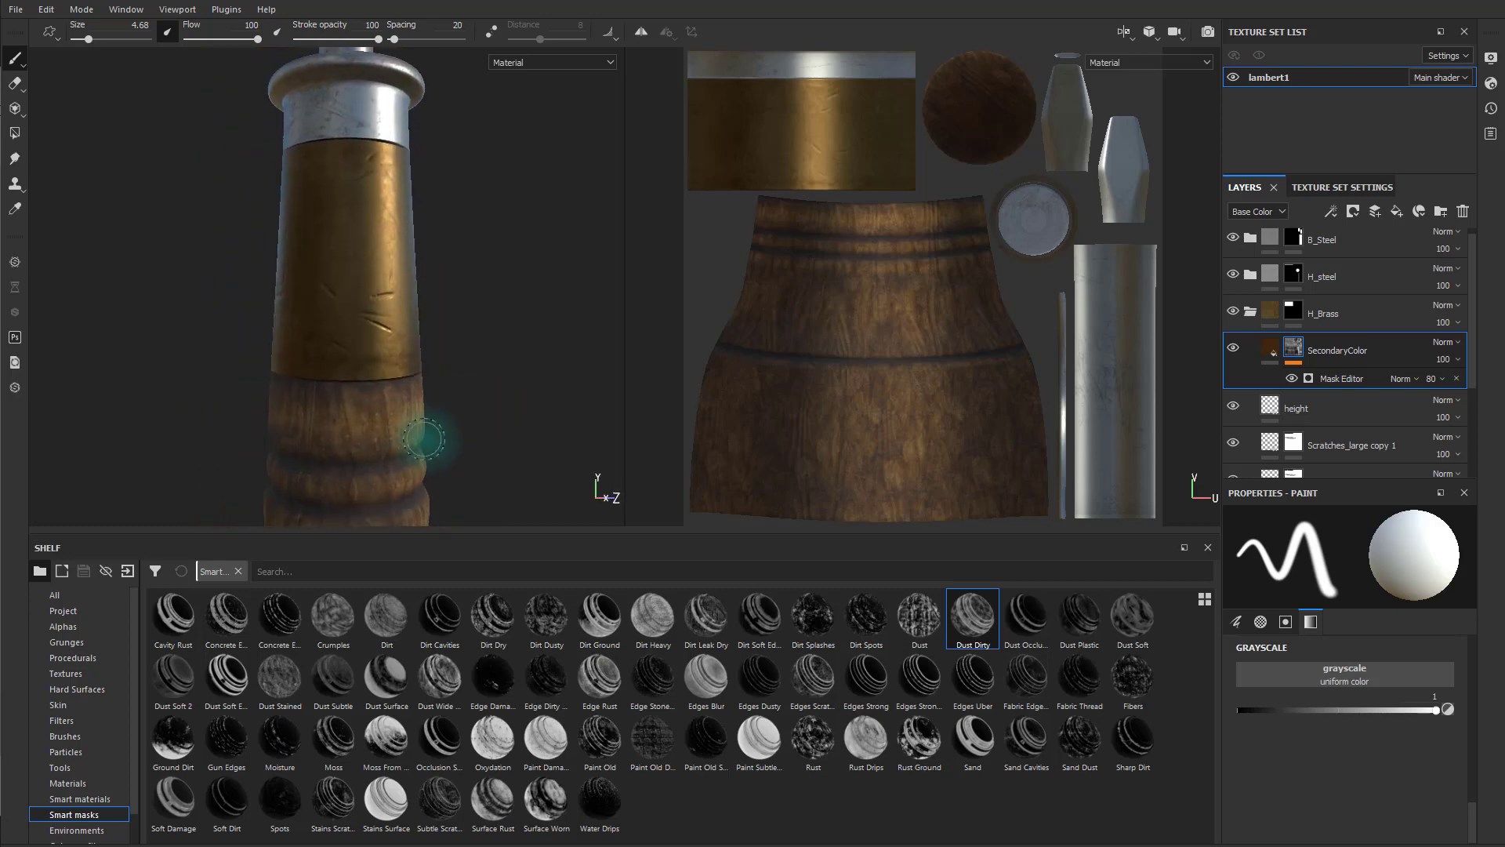
{"action": "left_click", "coordinate": [1331, 378]}
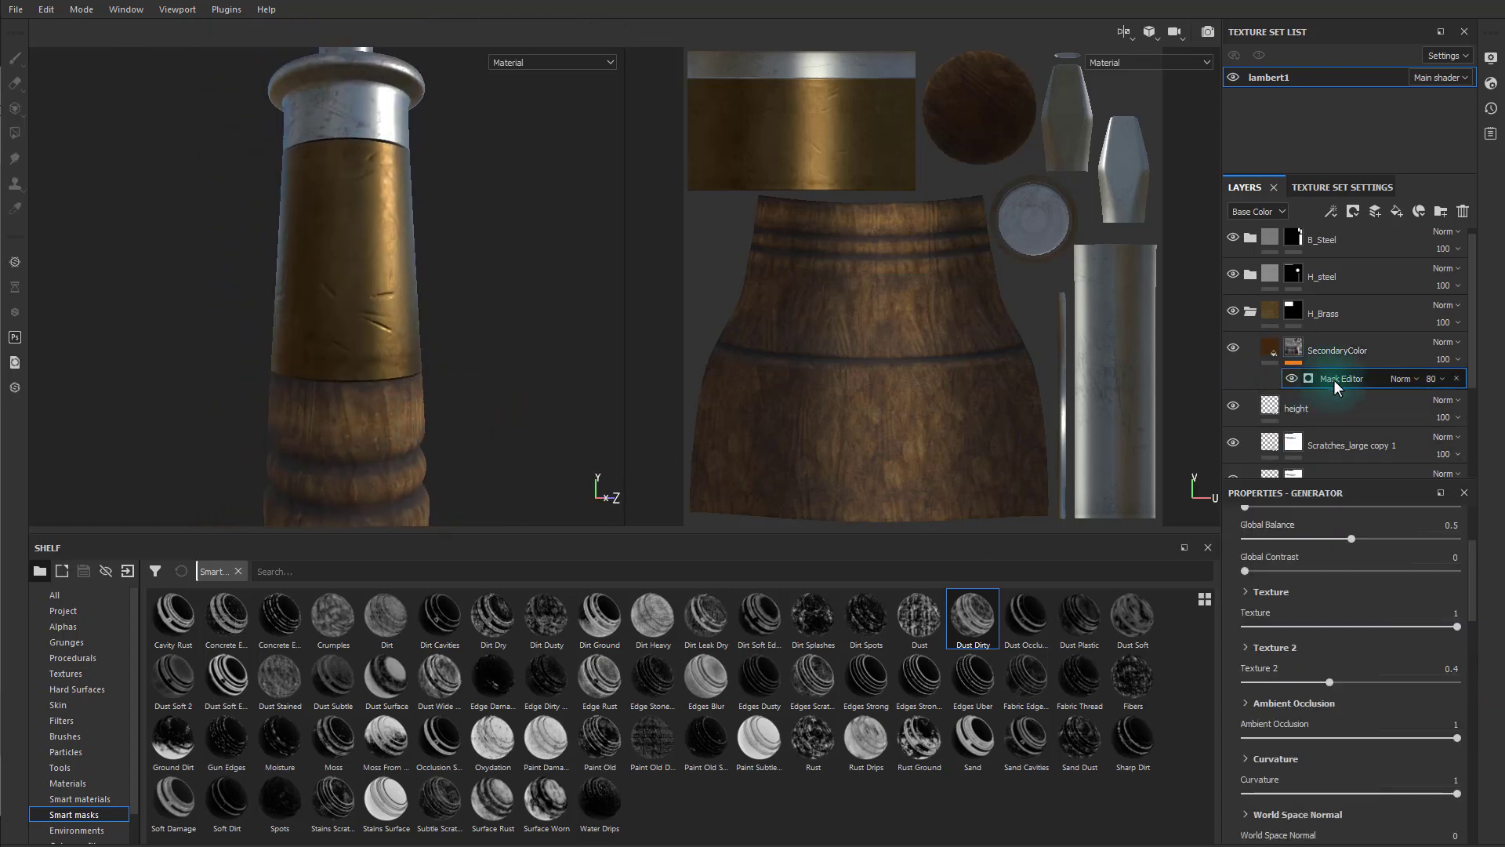
{"action": "left_click", "coordinate": [1311, 594]}
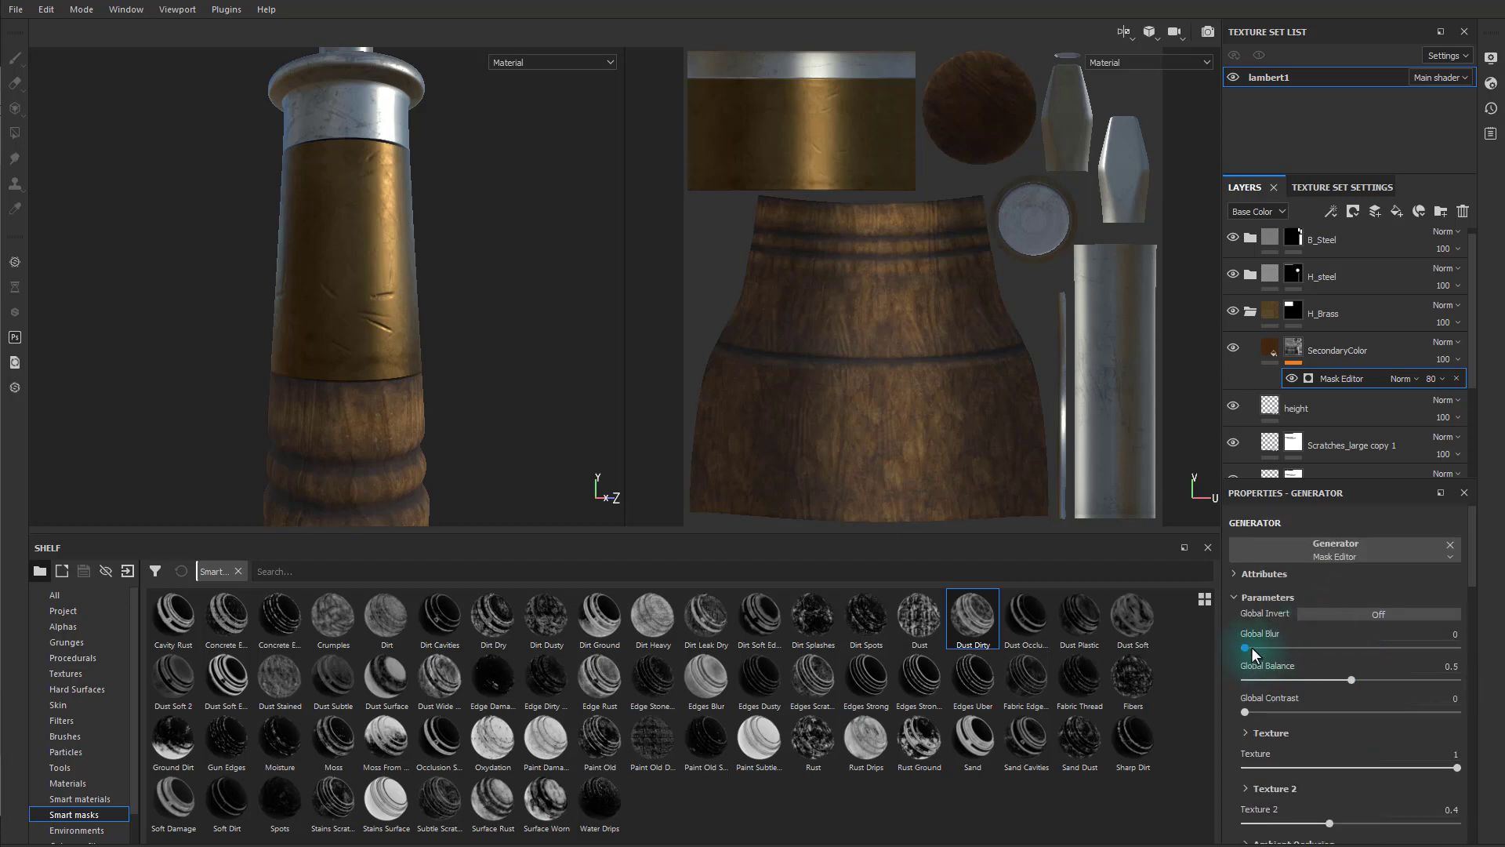
{"action": "left_click_drag", "start_coordinate": [1245, 647], "coordinate": [1385, 680]}
Examine the brass ferrule's darker color variation from several angles and distances, along with the steel blade and wooden handle.
{"action": "left_click_drag", "start_coordinate": [441, 365], "coordinate": [574, 452], "text": "alt"}
{"action": "scroll", "coordinate": [1303, 635], "scroll_direction": "down", "scroll_amount": 8}
{"action": "left_click_drag", "start_coordinate": [486, 392], "coordinate": [548, 348], "text": "alt"}
{"action": "right_click_drag", "start_coordinate": [421, 332], "coordinate": [503, 341], "text": "alt"}
{"action": "left_click_drag", "start_coordinate": [430, 360], "coordinate": [384, 405], "text": "alt"}
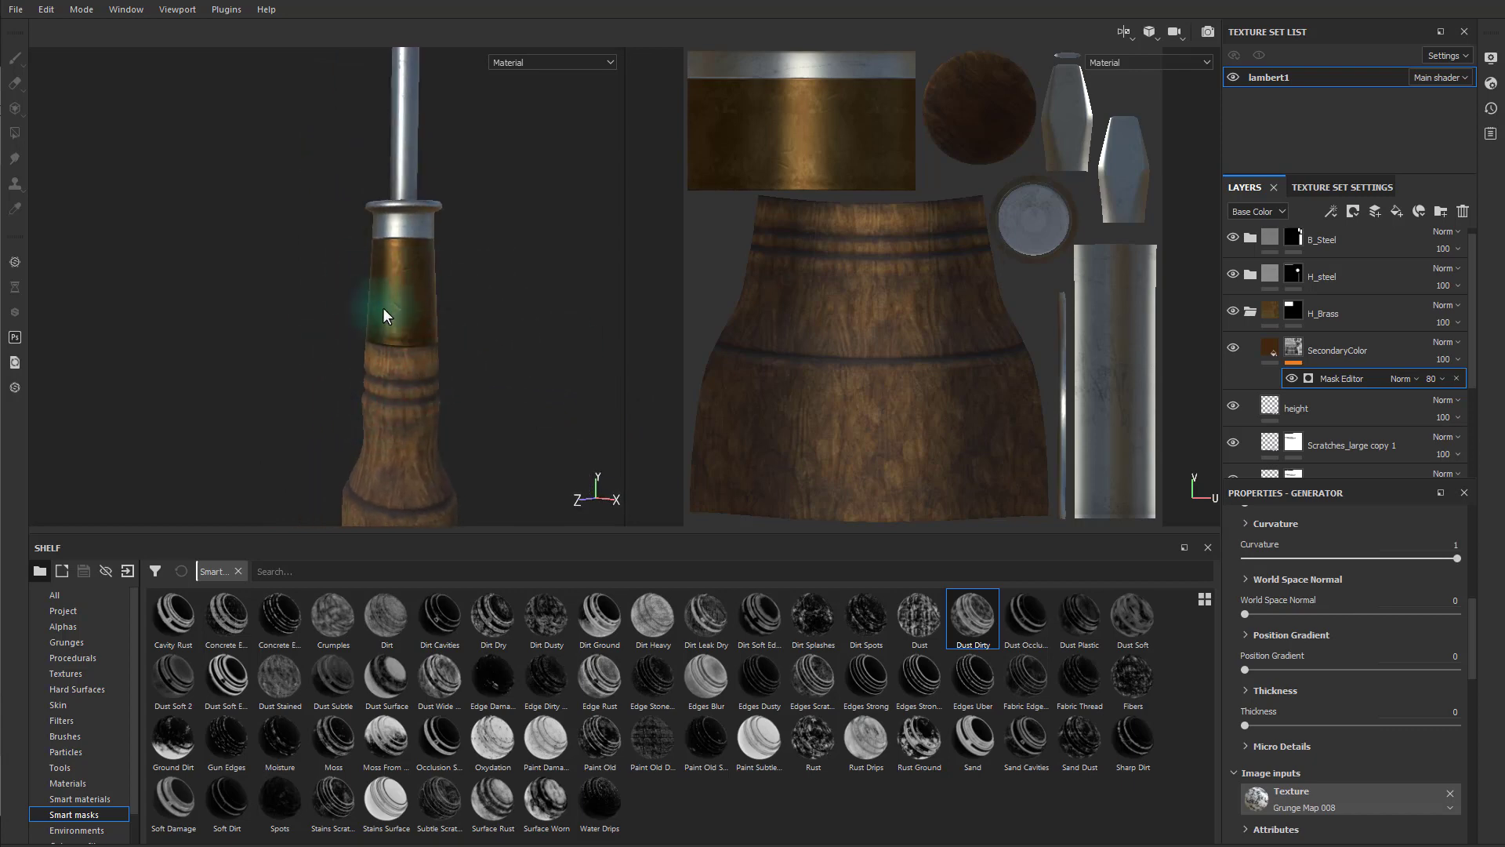
{"action": "left_click_drag", "start_coordinate": [405, 354], "coordinate": [502, 264], "text": "alt"}
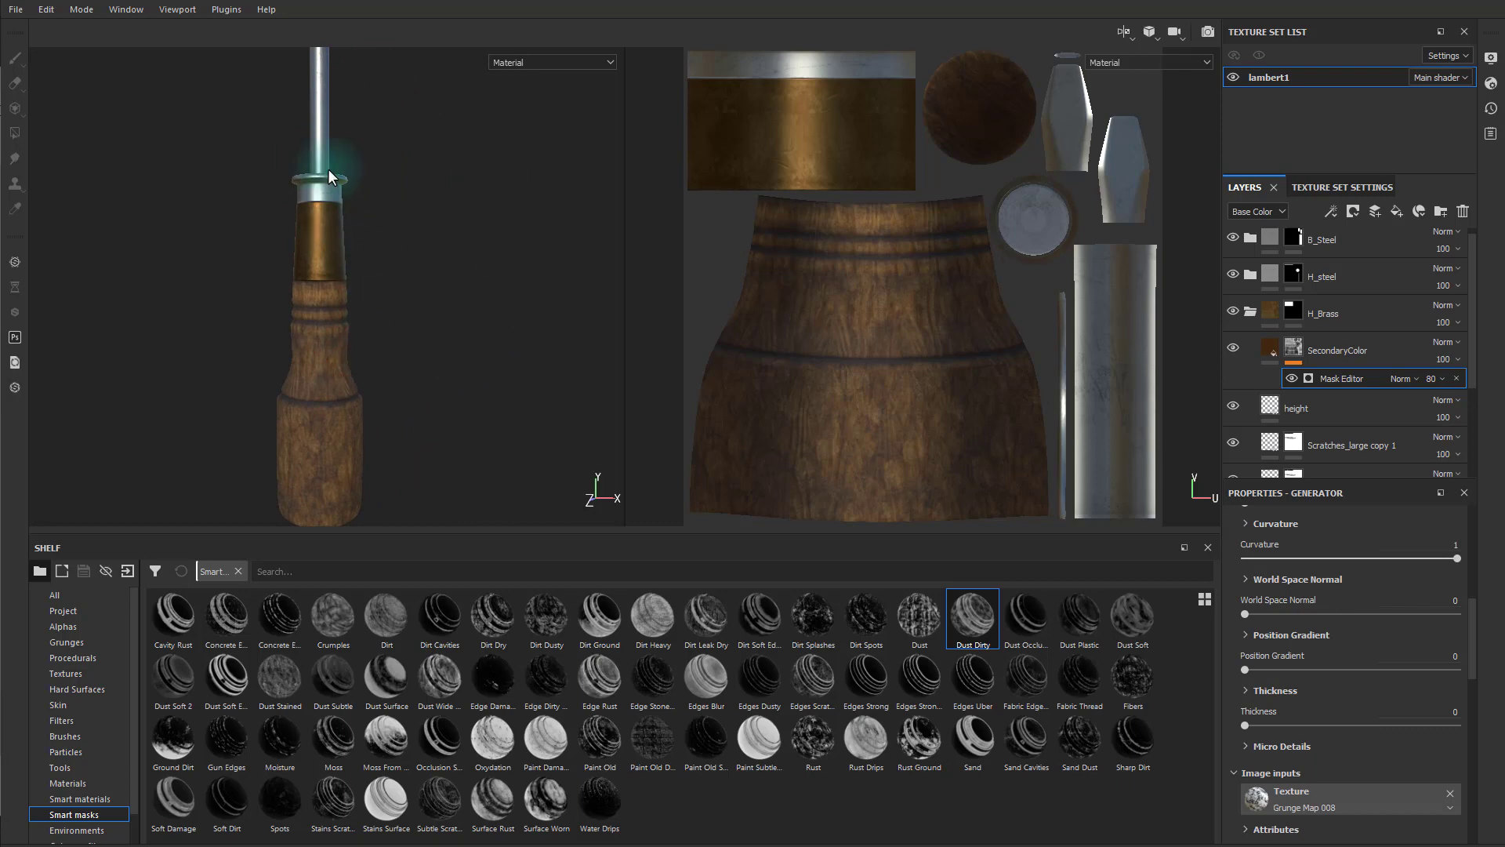
{"action": "middle_click_drag", "start_coordinate": [456, 215], "coordinate": [472, 301], "text": "alt"}
{"action": "middle_click_drag", "start_coordinate": [433, 193], "coordinate": [437, 149], "text": "alt"}
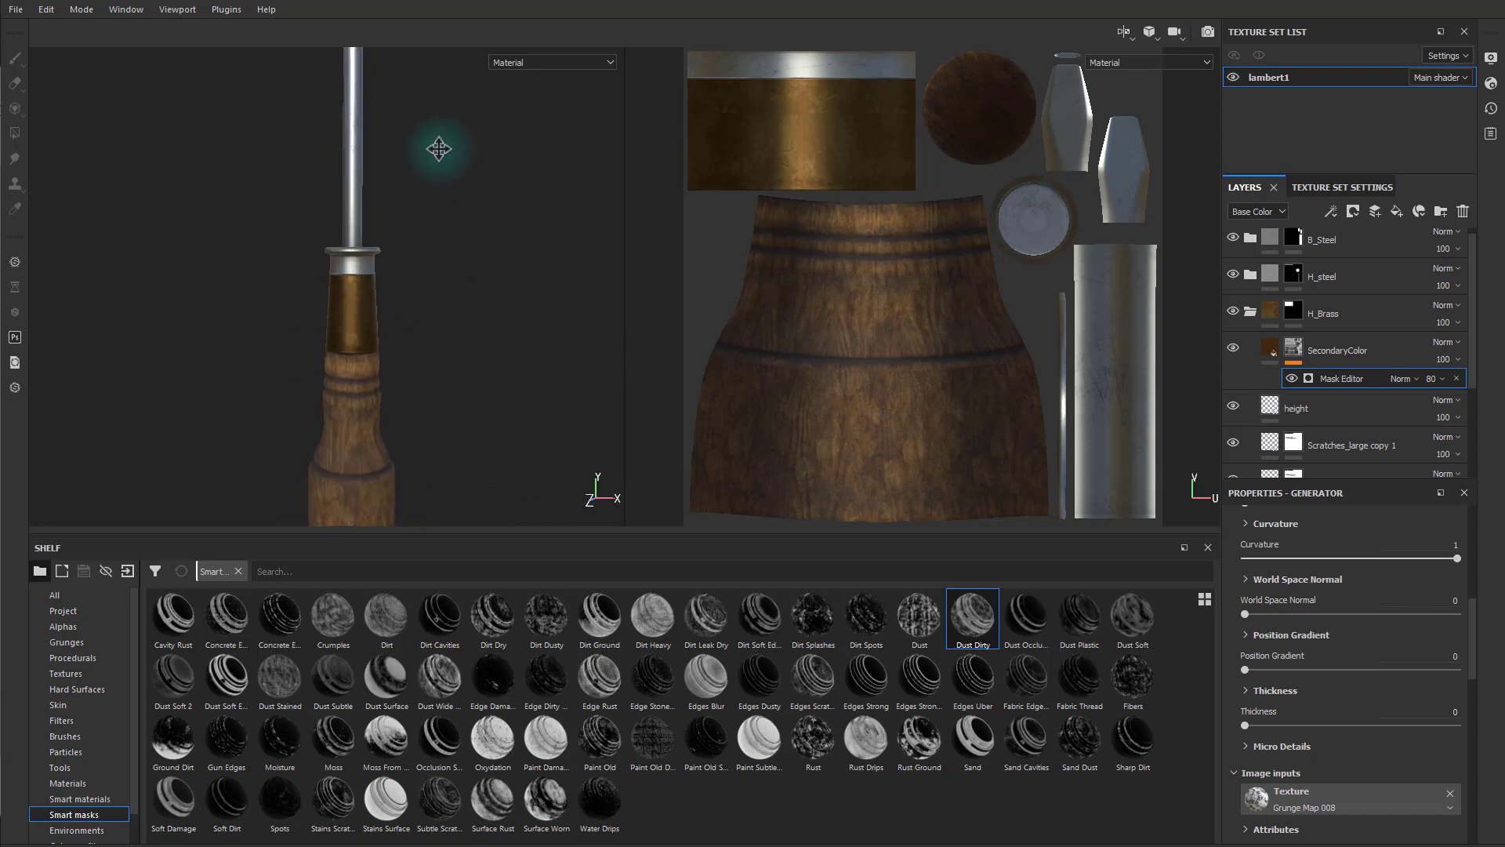
{"action": "left_click_drag", "start_coordinate": [444, 284], "coordinate": [408, 284], "text": "alt"}
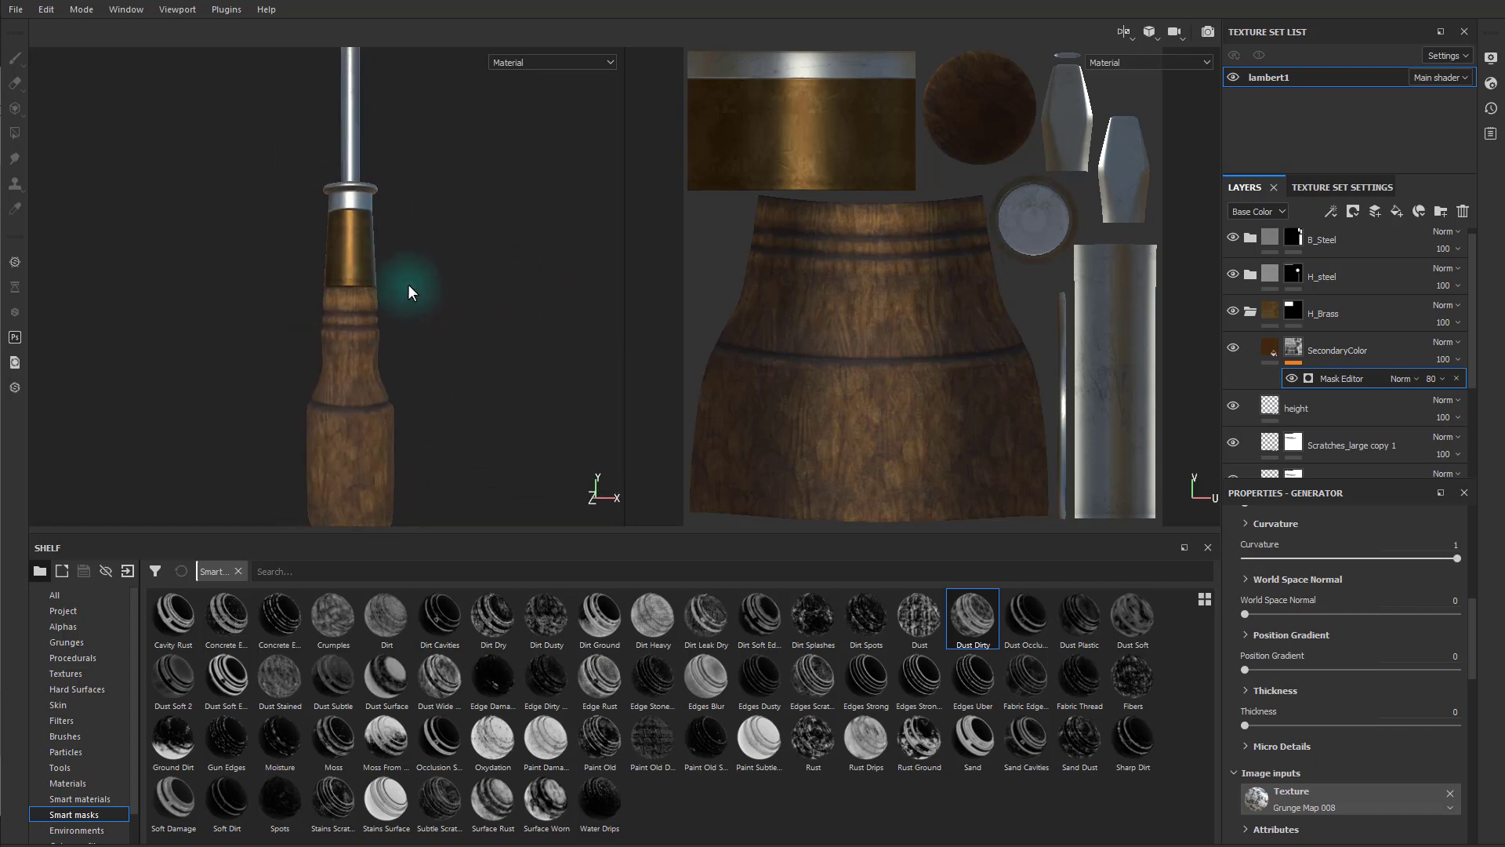
{"action": "middle_click_drag", "start_coordinate": [407, 284], "coordinate": [466, 374], "text": "alt"}
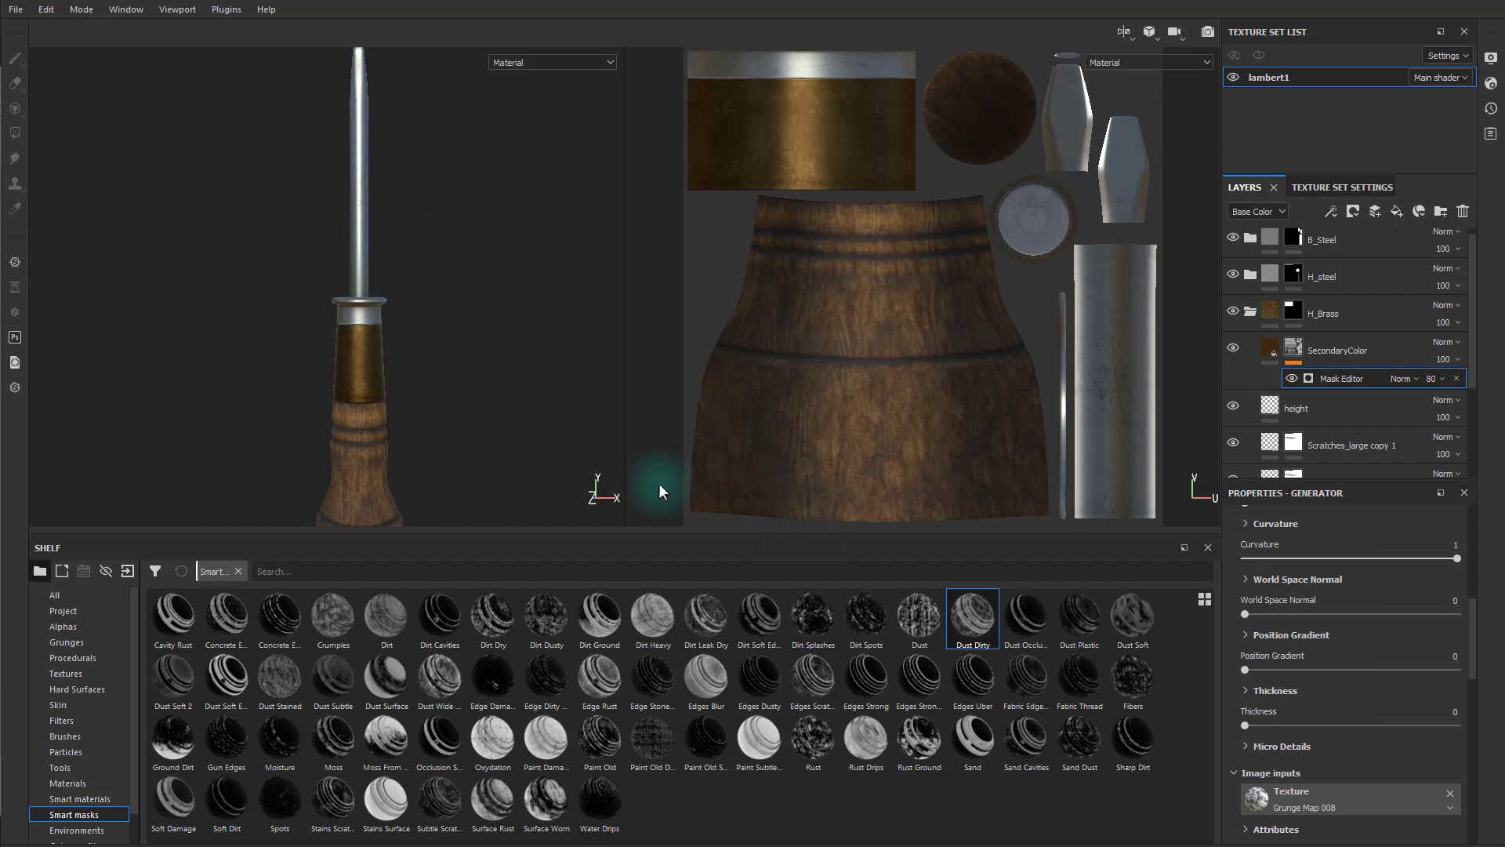